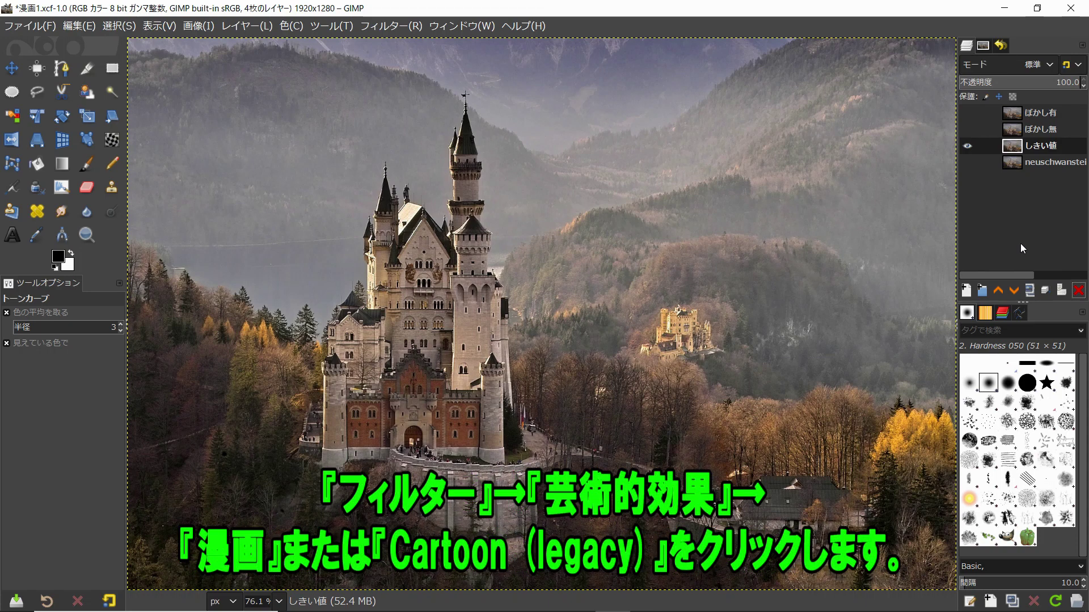
Open the Filters menu to the Artistic submenu with Cartoon (legacy) highlighted
click(395, 29)
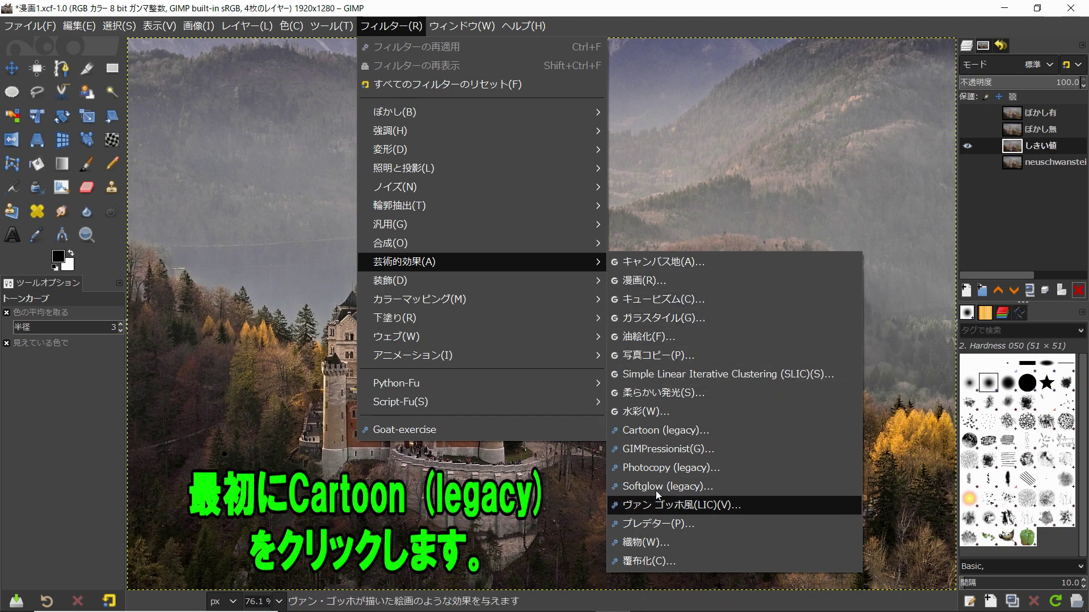
Open Cartoon (legacy) in an enlarged dialog, with the preview panned onto the castle
click(663, 436)
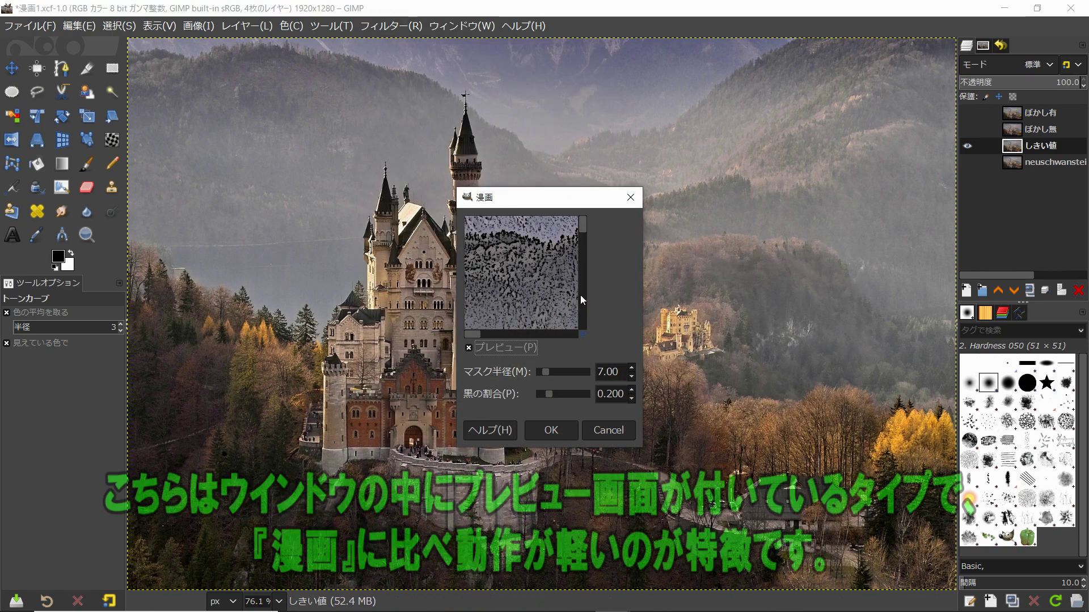
drag(454, 189, 196, 27)
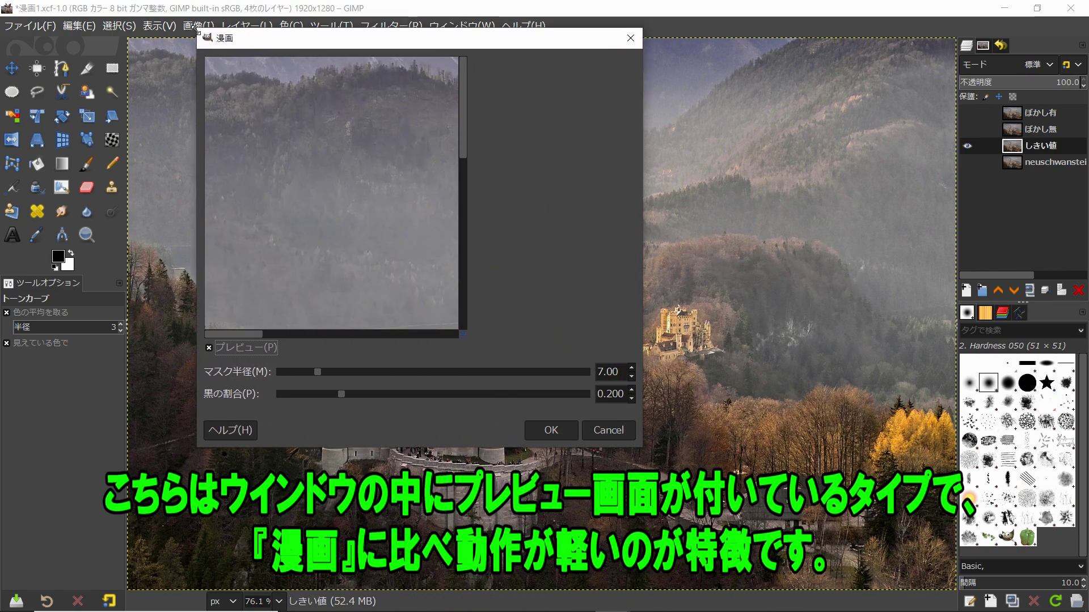
drag(643, 449, 1018, 553)
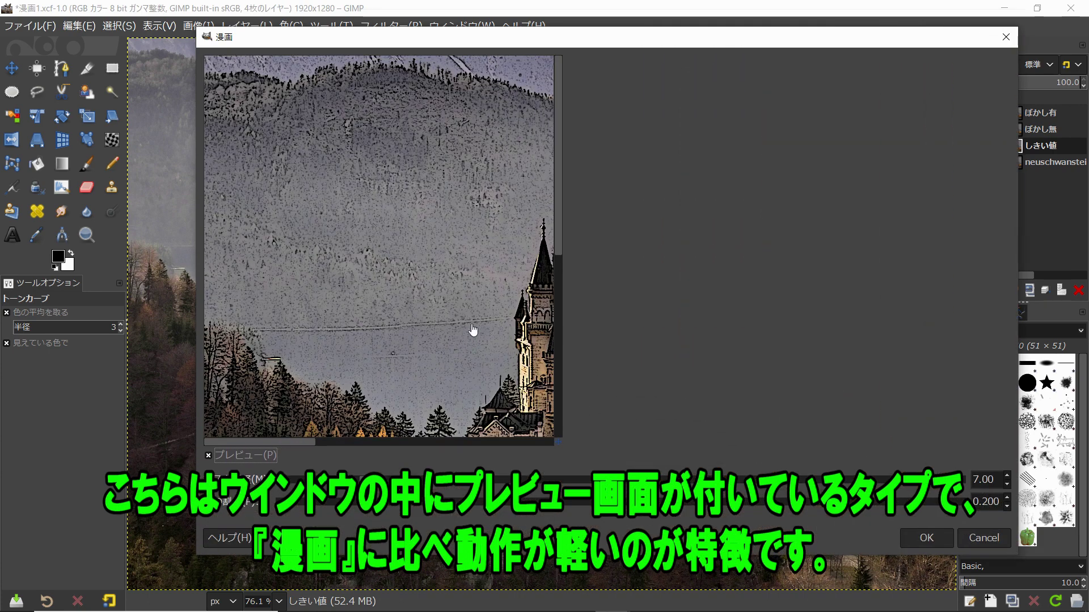
mouse_move(474, 328)
mouse_down()
mouse_move(340, 214)
mouse_move(263, 185)
mouse_up()
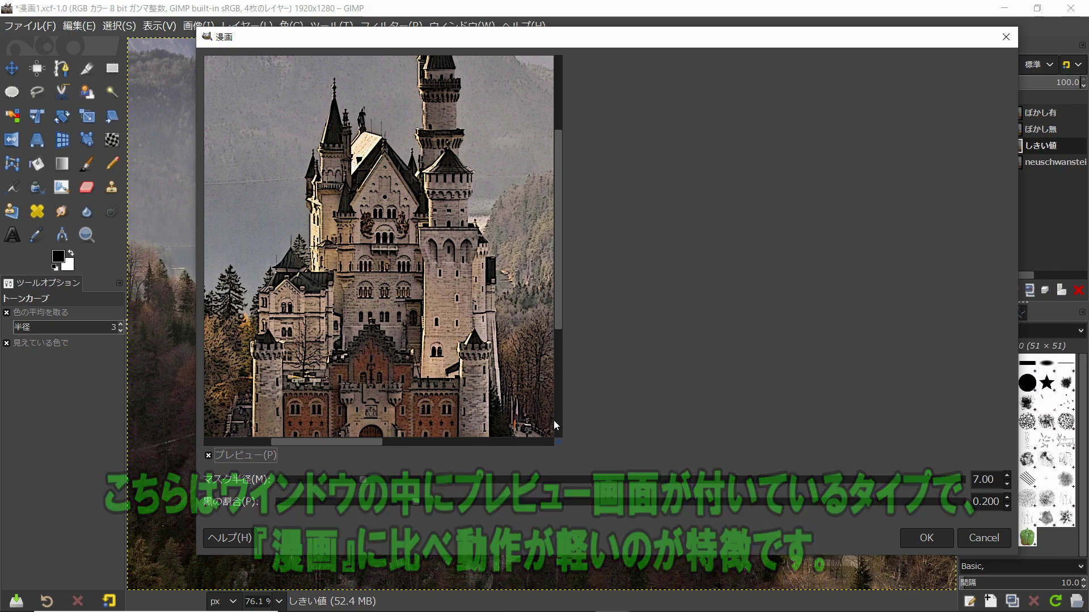
Set the mask radius to 5, then raise it to about 10.73
click(998, 479)
drag(998, 480, 974, 480)
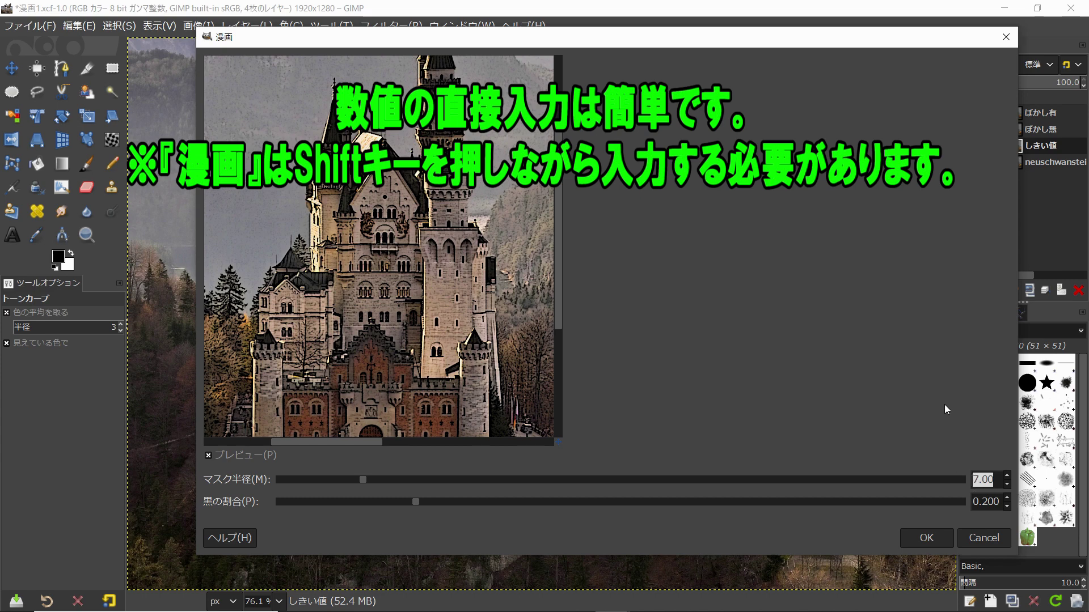
text(5)
key(Return)
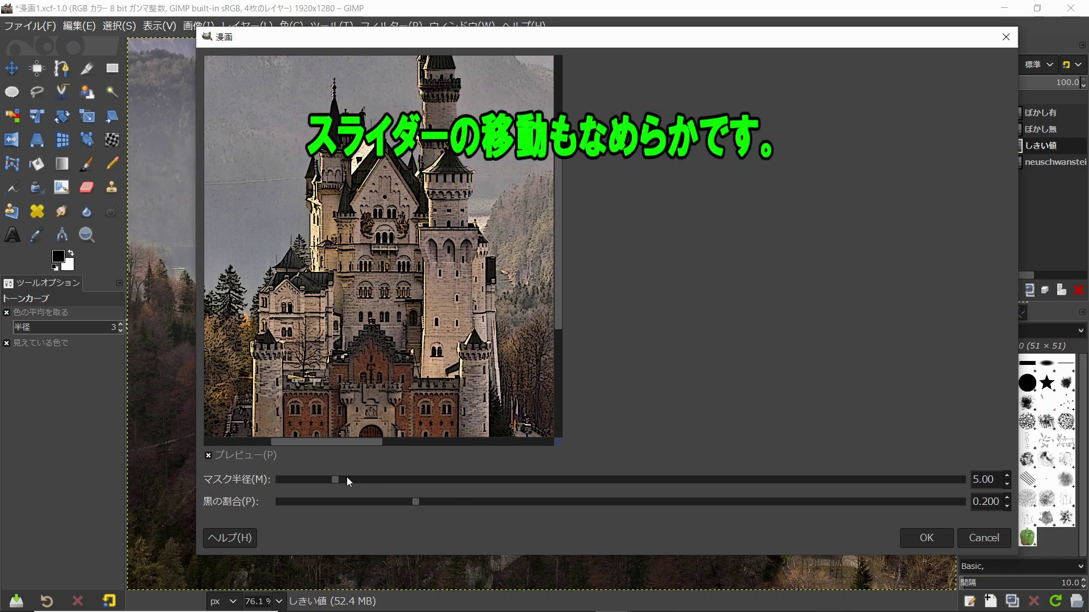
mouse_move(335, 479)
mouse_down()
mouse_move(763, 481)
mouse_move(415, 481)
mouse_up()
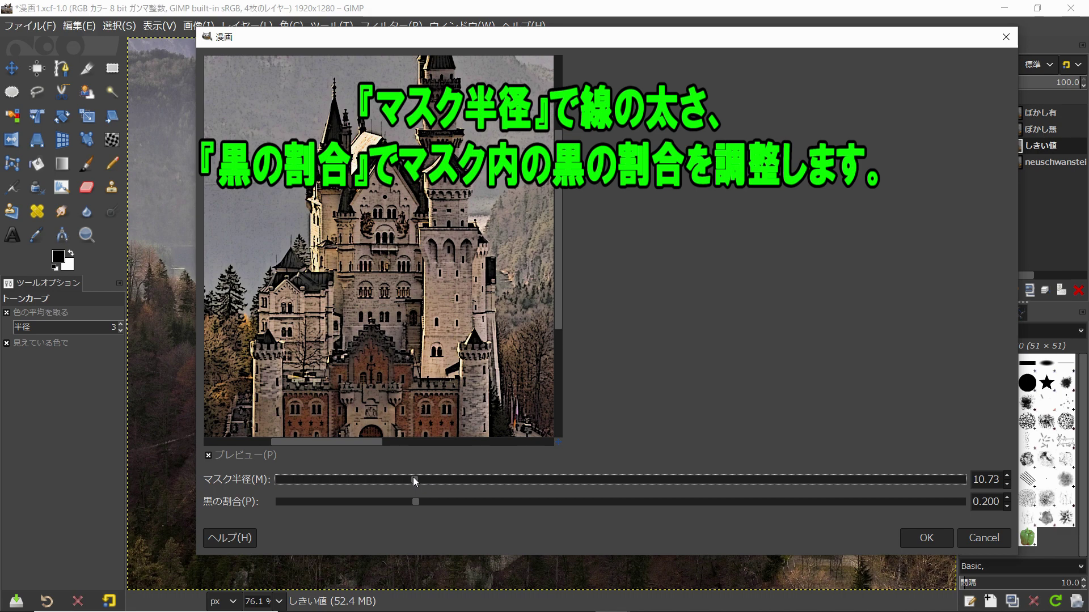
Preview heavier mask radius and percent black 0.920, then cancel the Cartoon (legacy) filter
drag(413, 478, 893, 478)
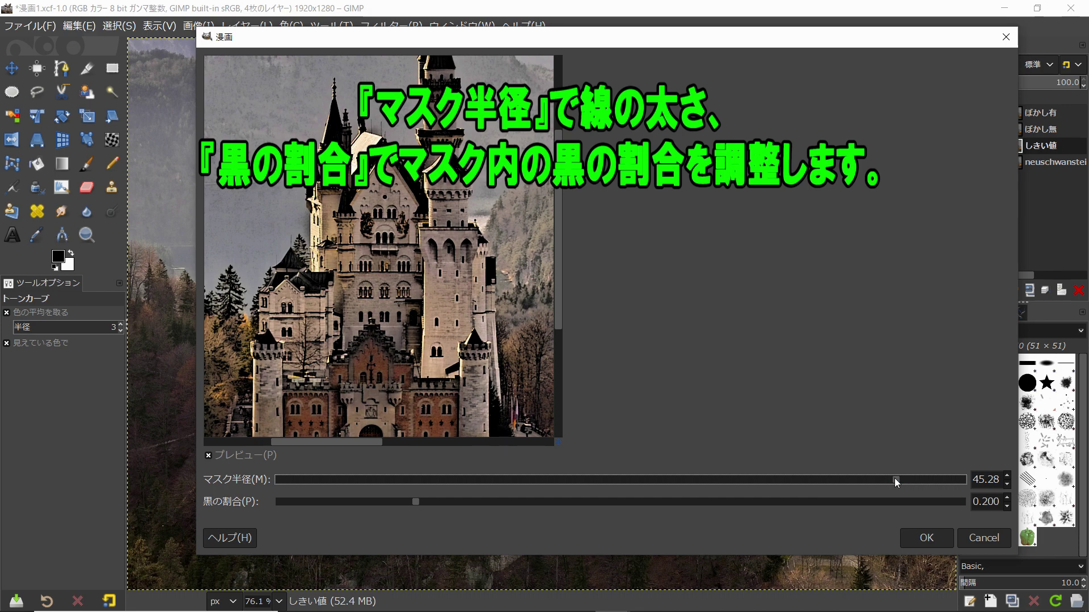
click(414, 498)
scroll(414, 498, up, 2)
scroll(414, 498, up, 2)
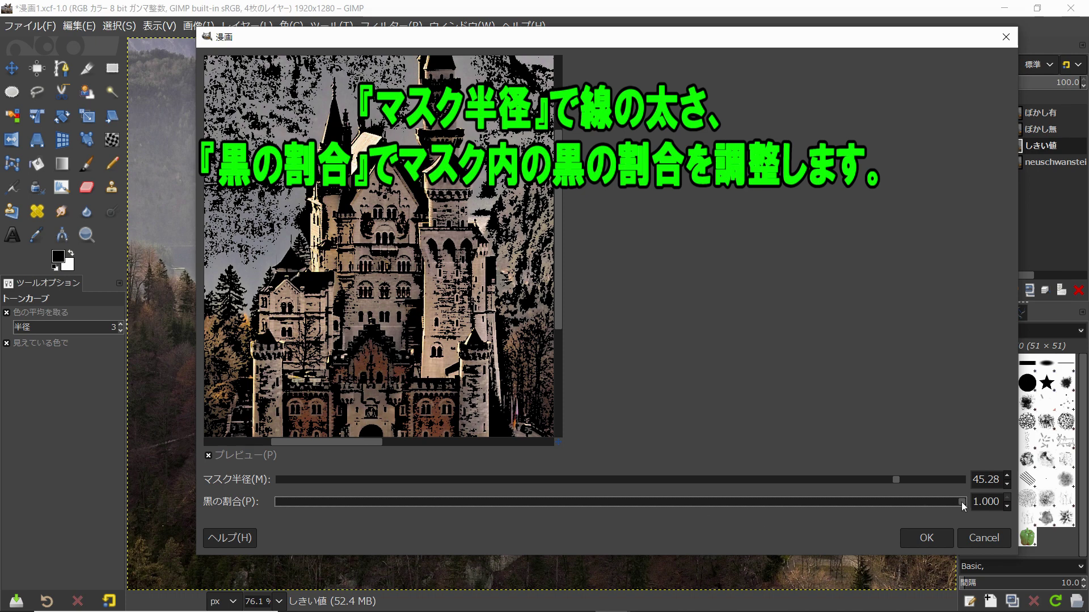
mouse_move(962, 501)
mouse_down()
mouse_move(719, 502)
mouse_move(907, 512)
mouse_move(689, 484)
mouse_move(369, 480)
mouse_up()
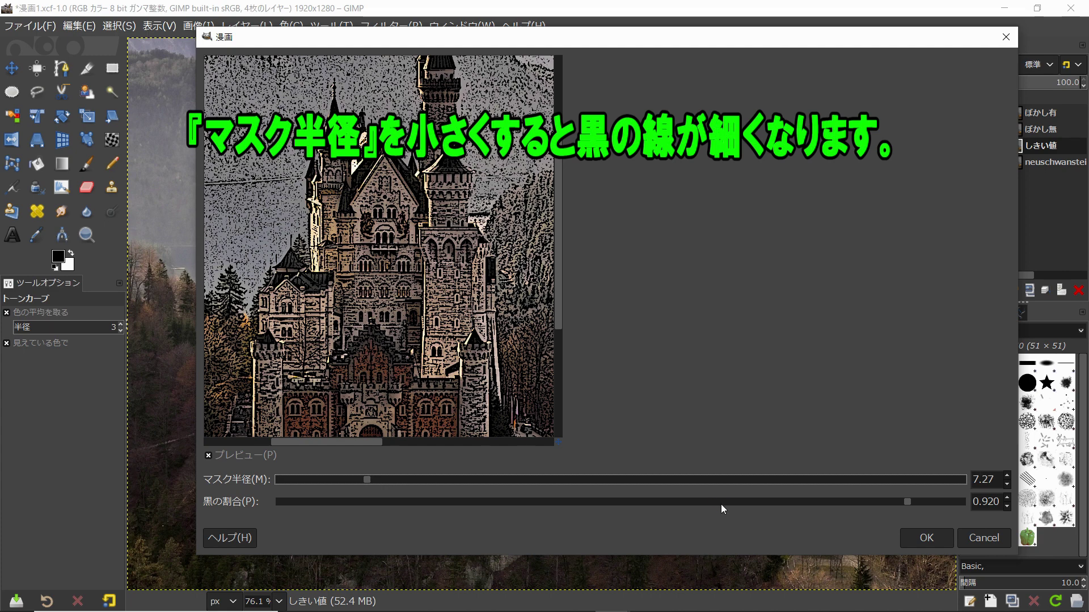
click(984, 538)
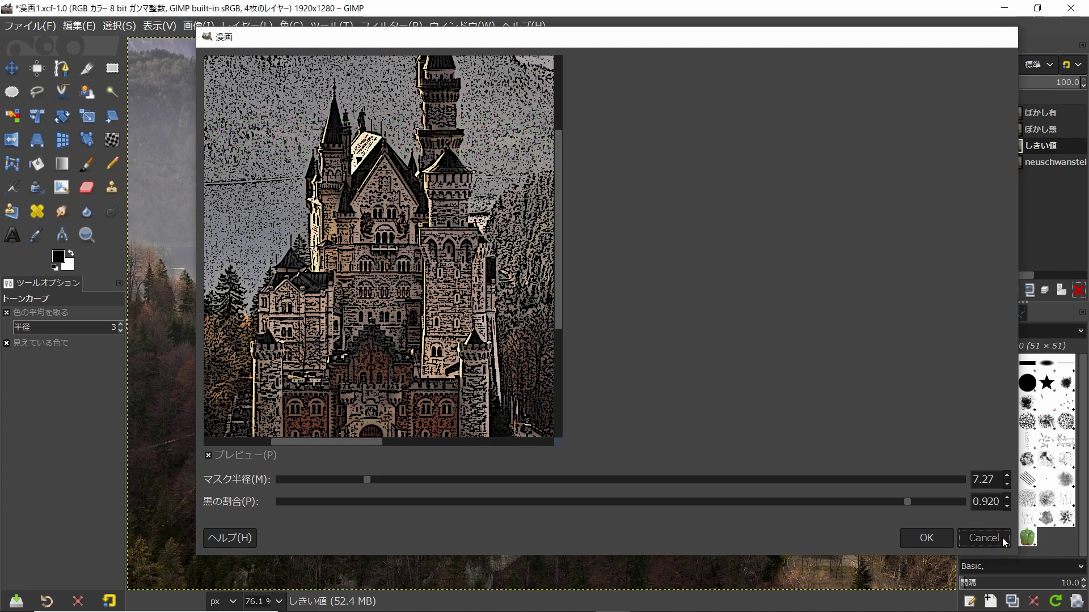
Reopen the Cartoon filter on the layer and reset its settings to defaults
click(391, 26)
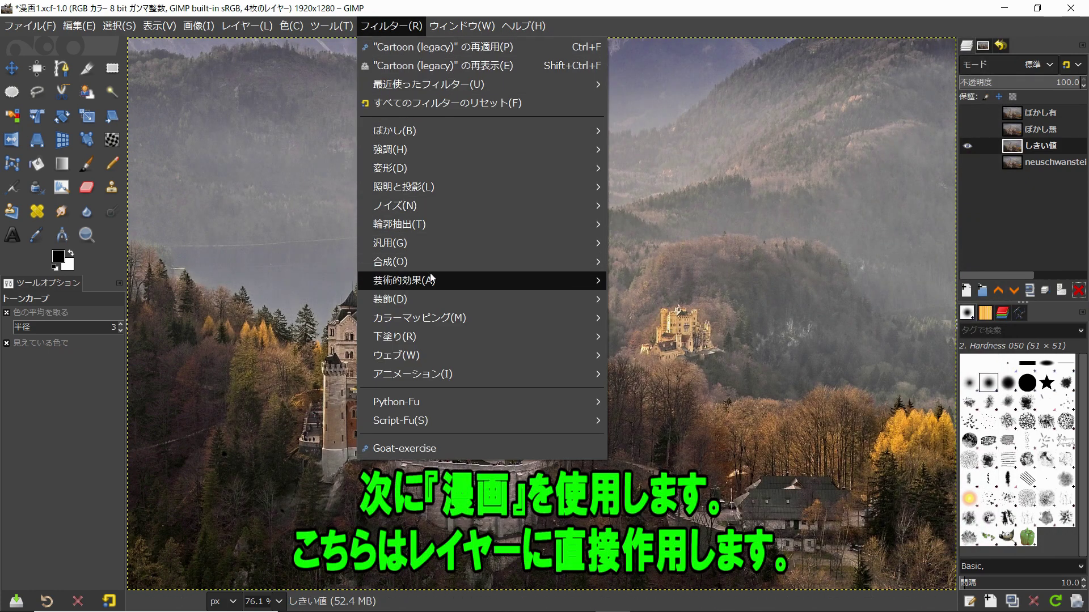
mouse_move(442, 281)
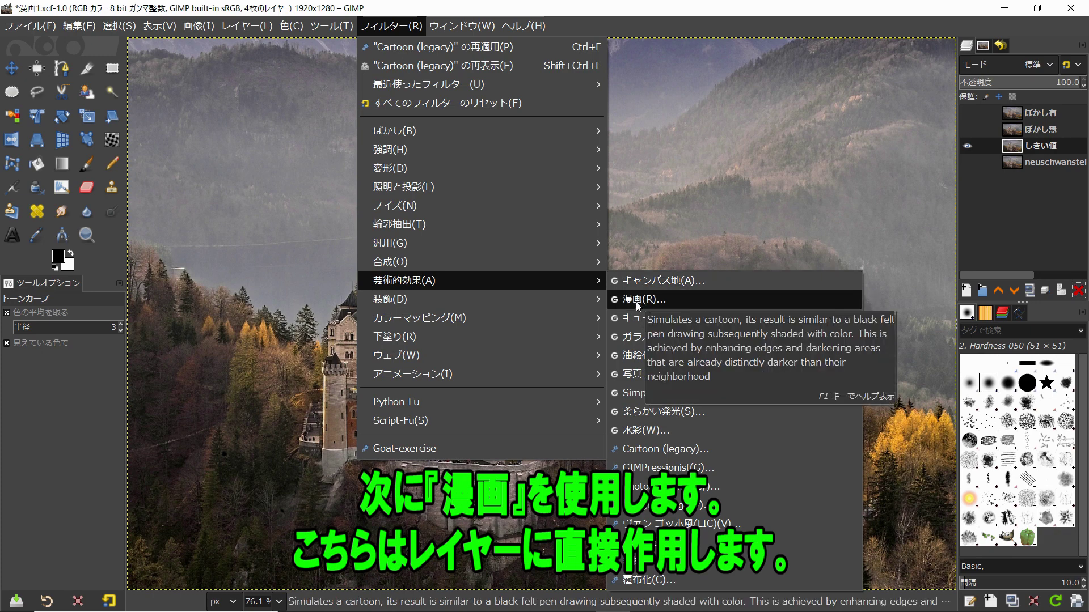
click(635, 300)
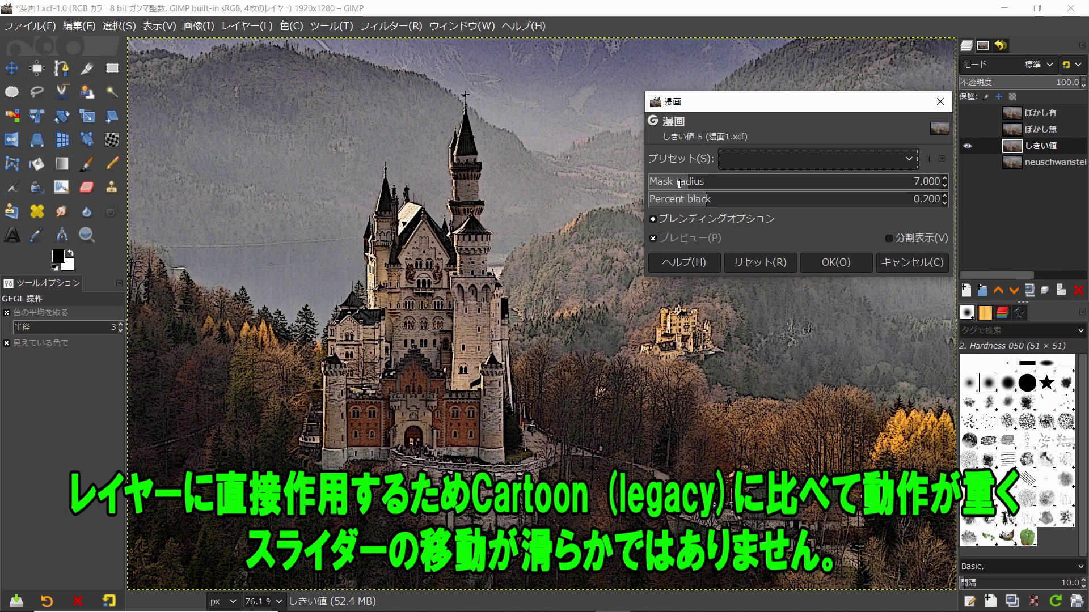
drag(731, 187, 884, 188)
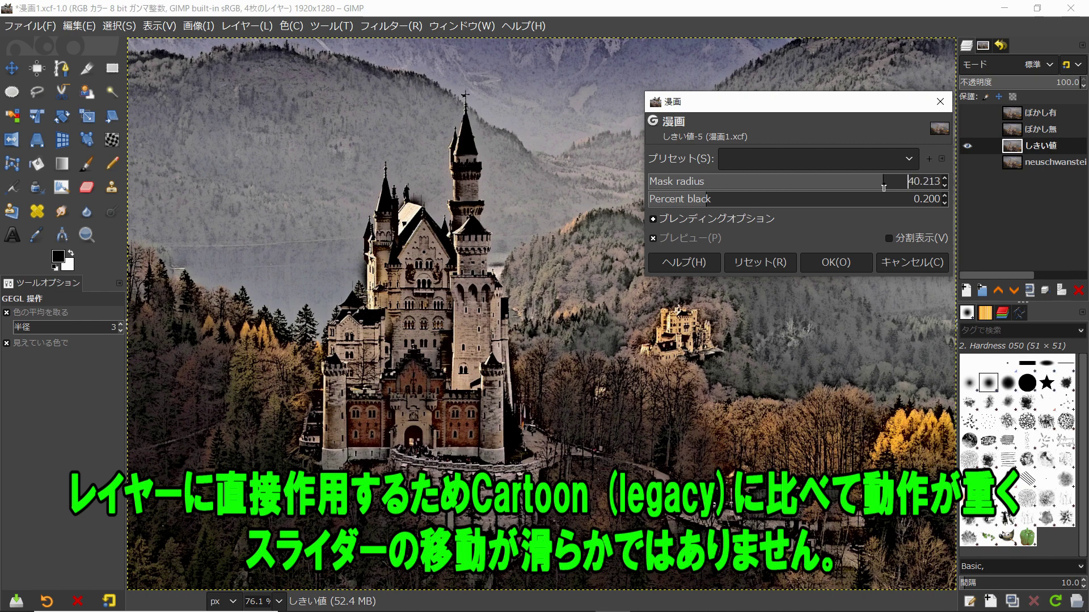
click(758, 262)
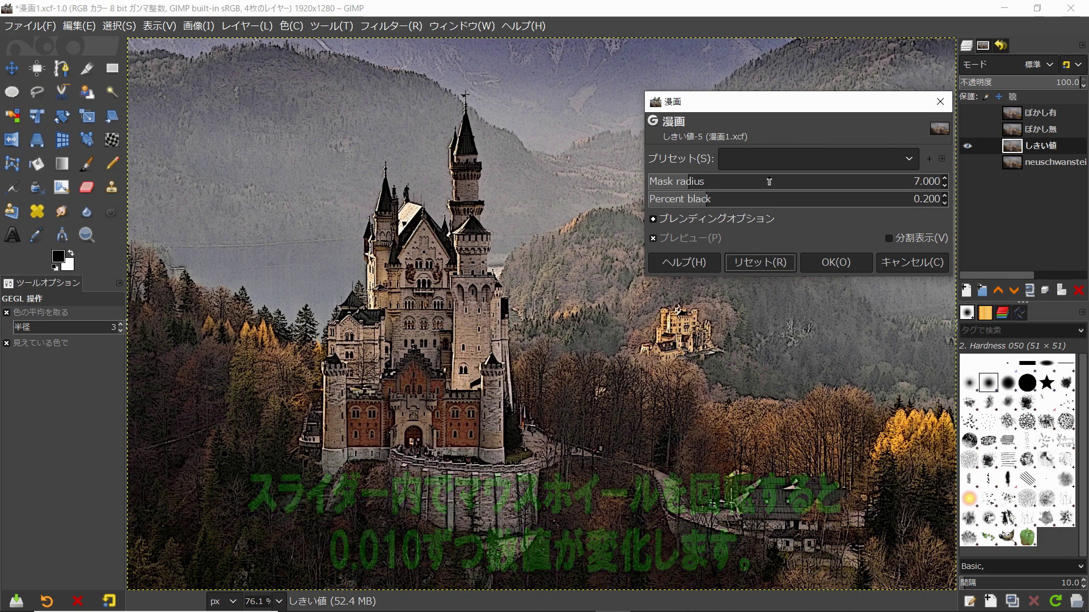
Step the mask radius up to 11.043 with the mouse wheel
scroll(769, 182, up, 1)
scroll(769, 182, up, 1)
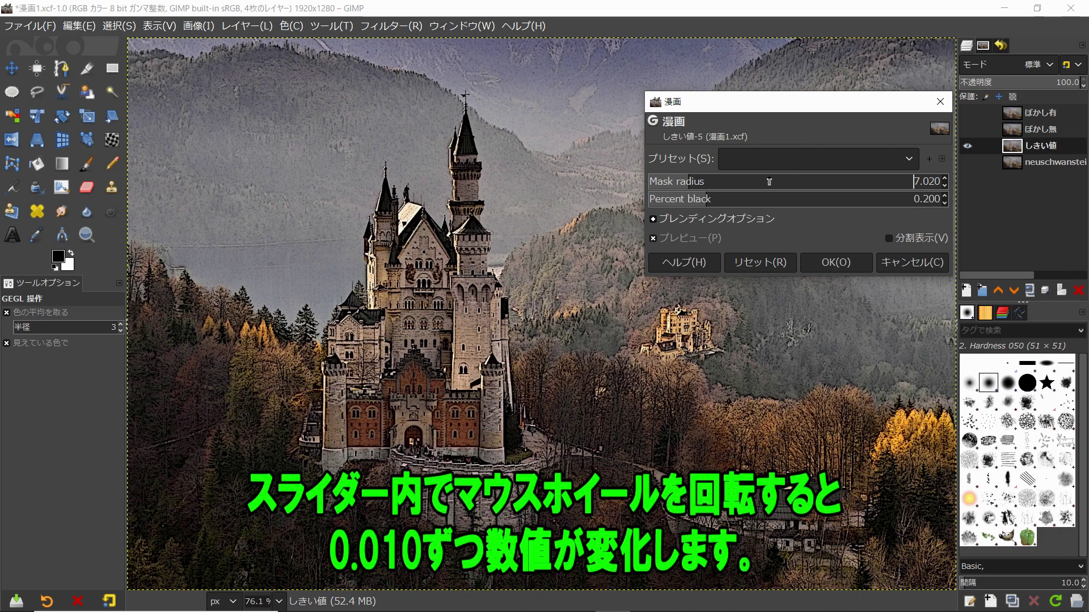
scroll(769, 182, up, 1)
scroll(769, 182, up, 1)
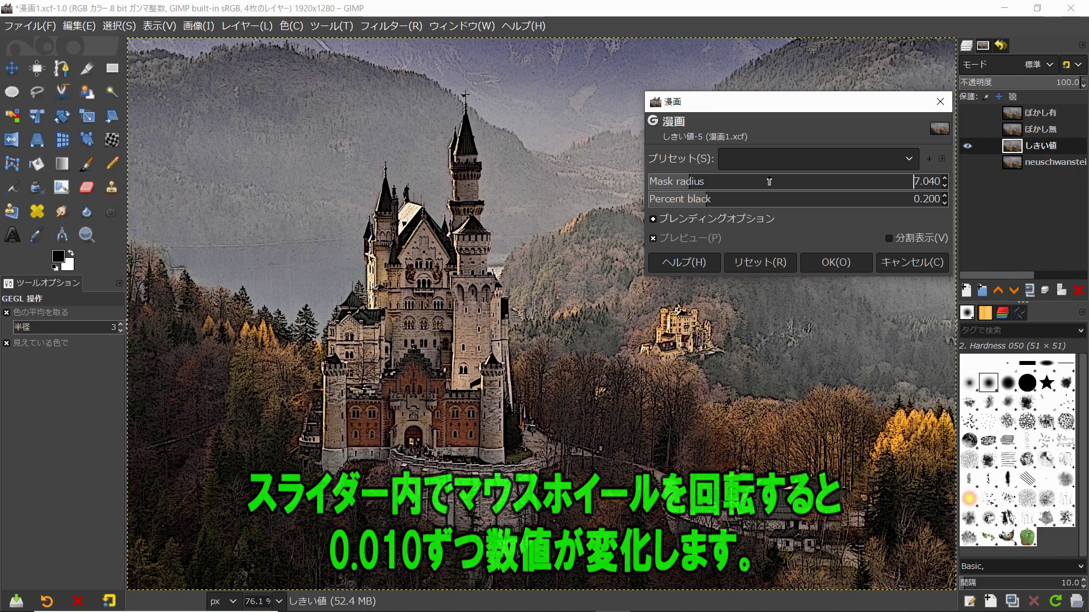
shift+scroll(769, 181, up, 2)
shift+scroll(768, 182, up, 1)
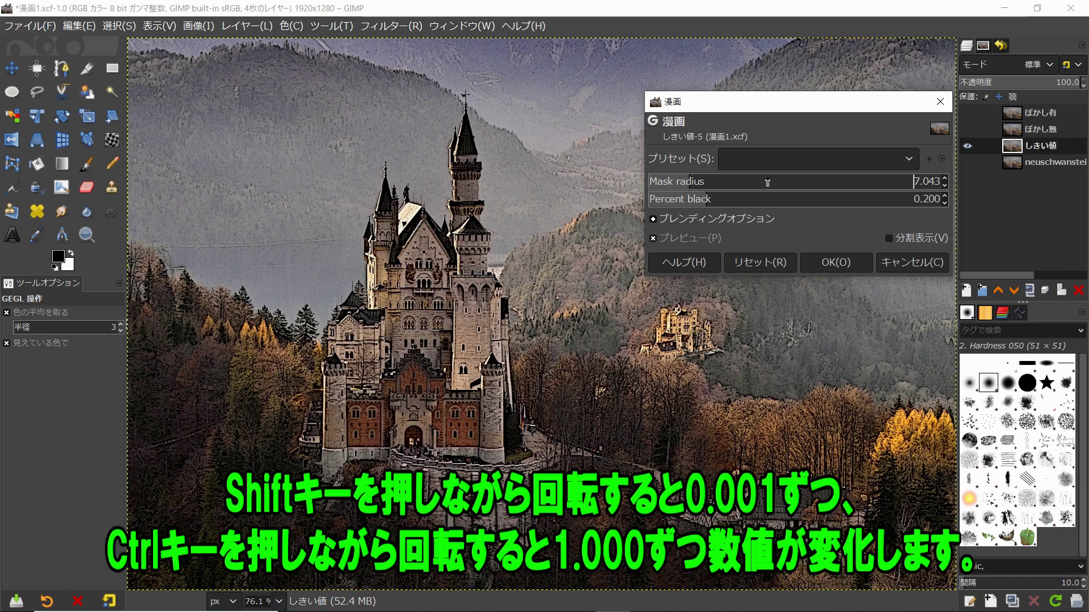
ctrl+scroll(767, 183, up, 1)
ctrl+scroll(766, 184, up, 1)
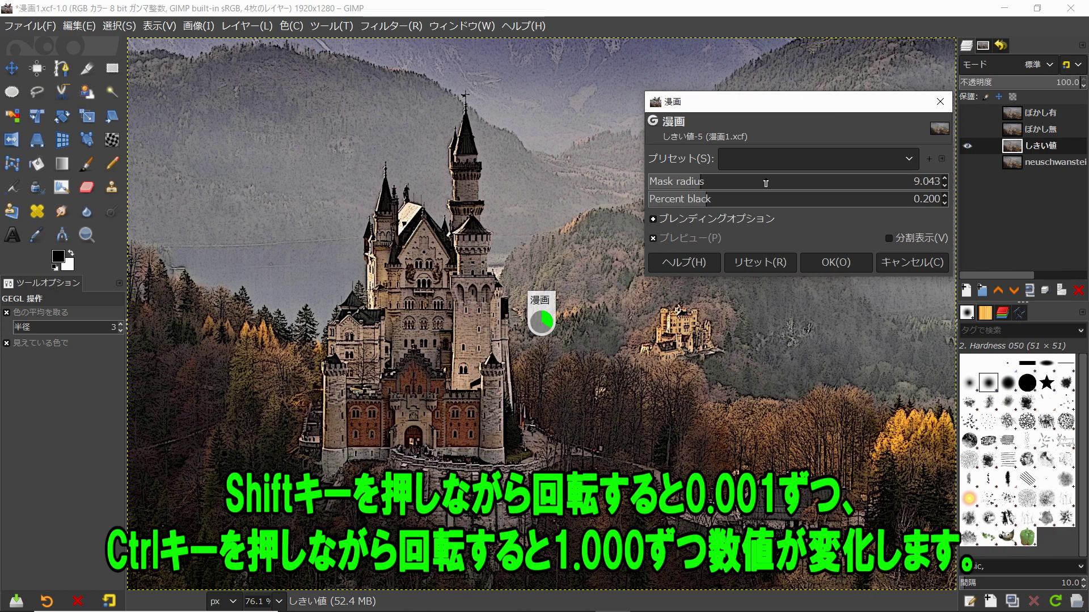
ctrl+scroll(765, 184, up, 1)
ctrl+scroll(765, 183, up, 1)
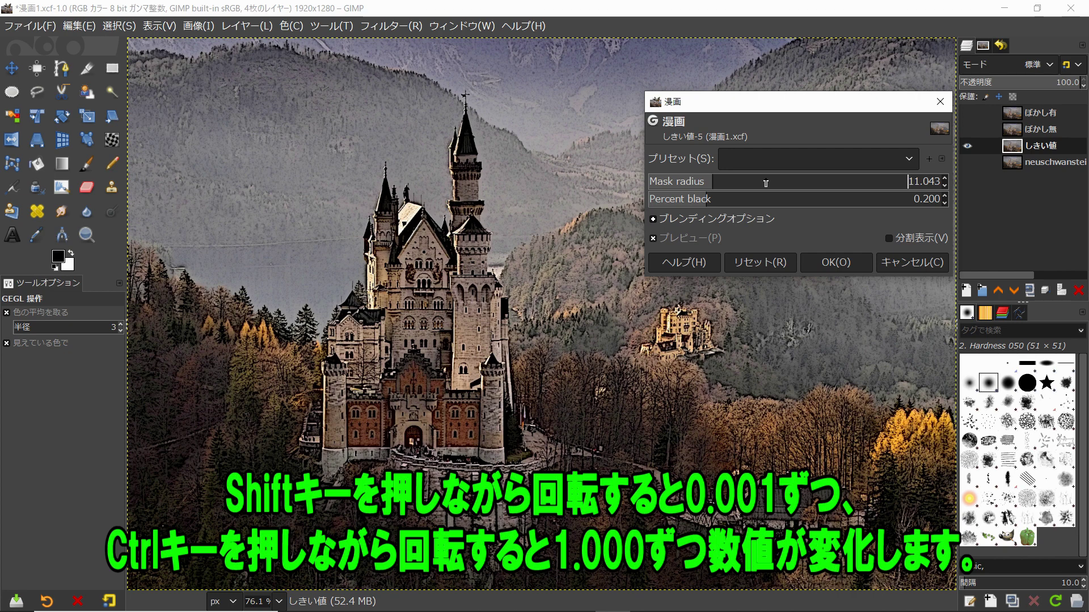
Apply the Cartoon filter with mask radius 7 and percent black 0.200
shift+click(765, 183)
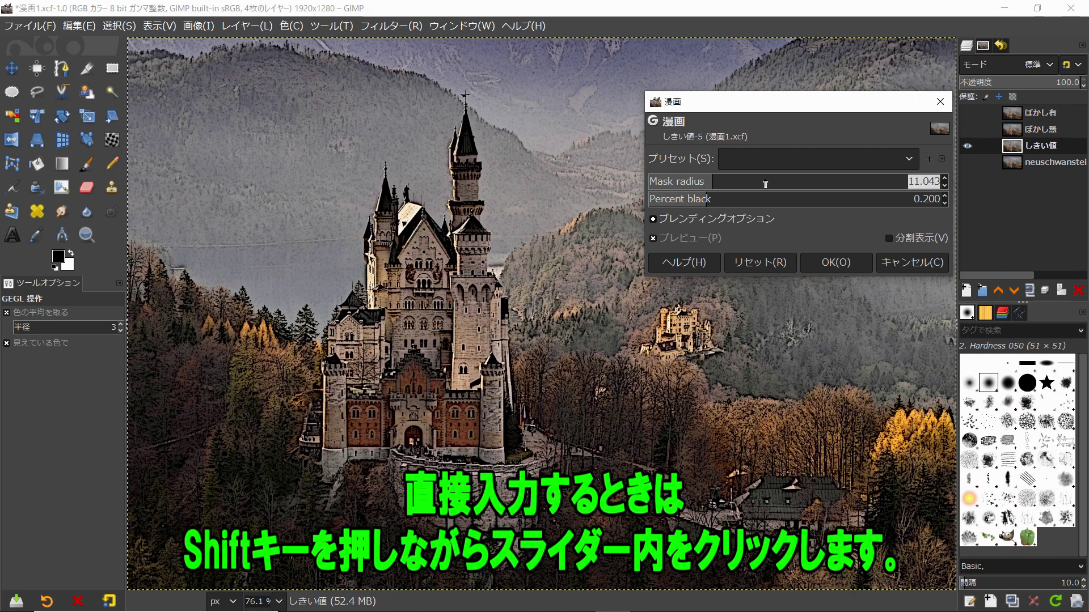
text(7)
key(Return)
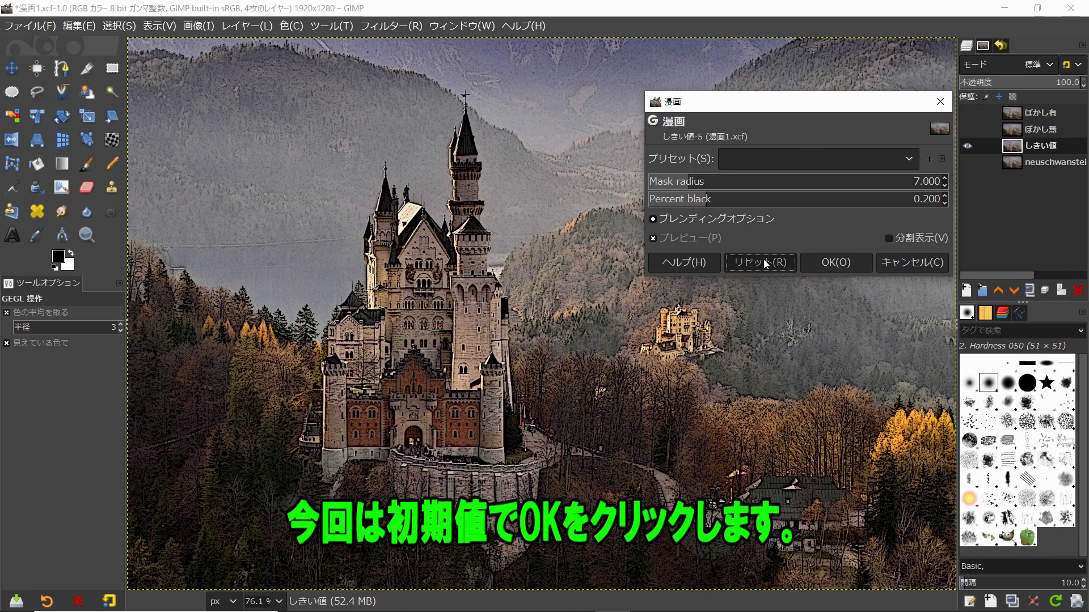
click(836, 262)
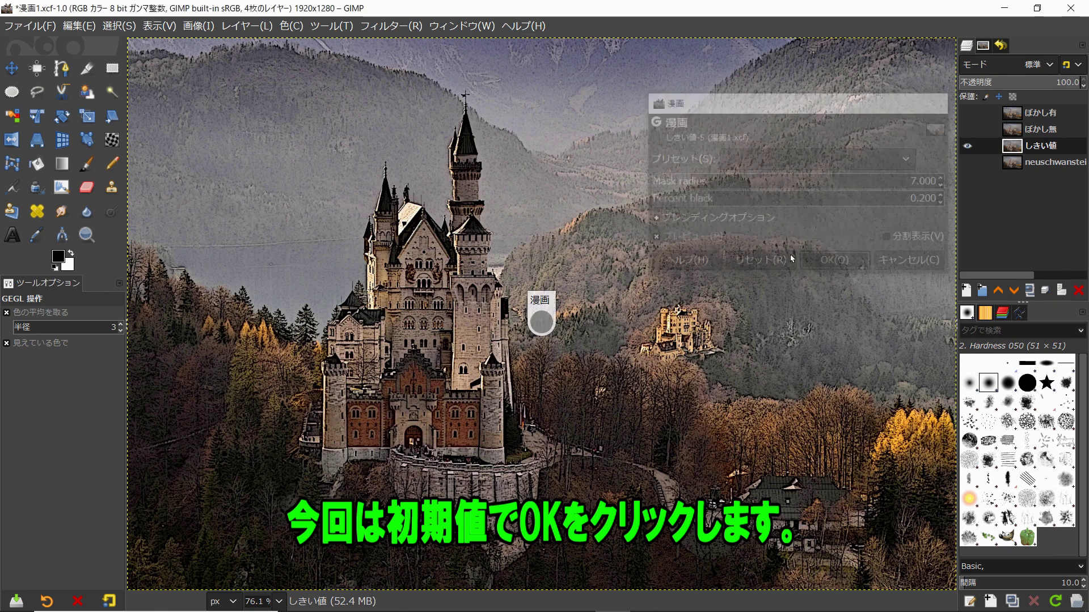
Apply a Threshold from 30 to 189 to the しきい値 layer
click(298, 28)
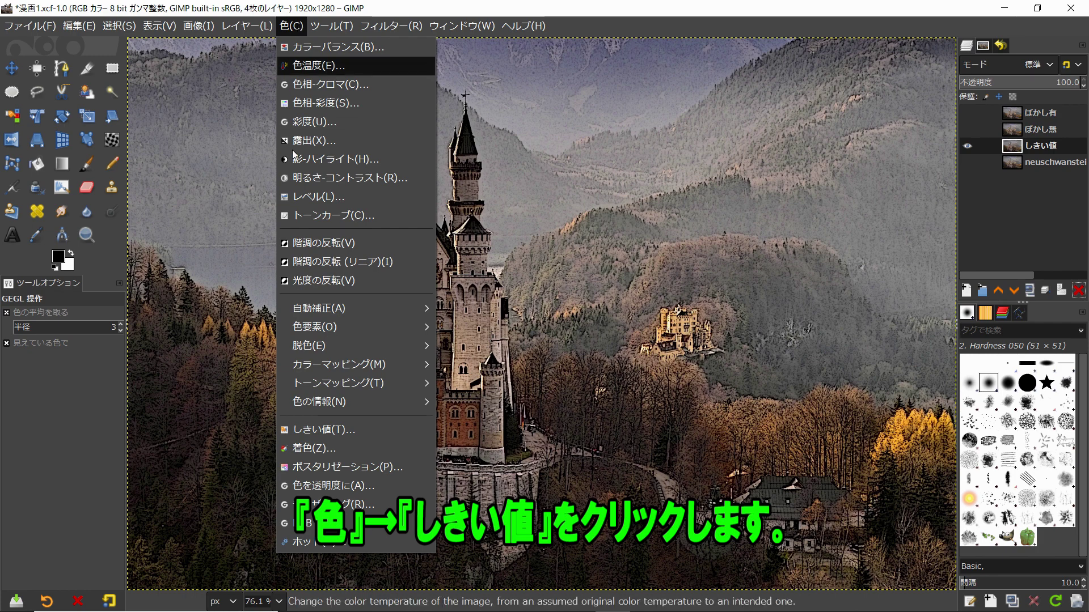
click(341, 429)
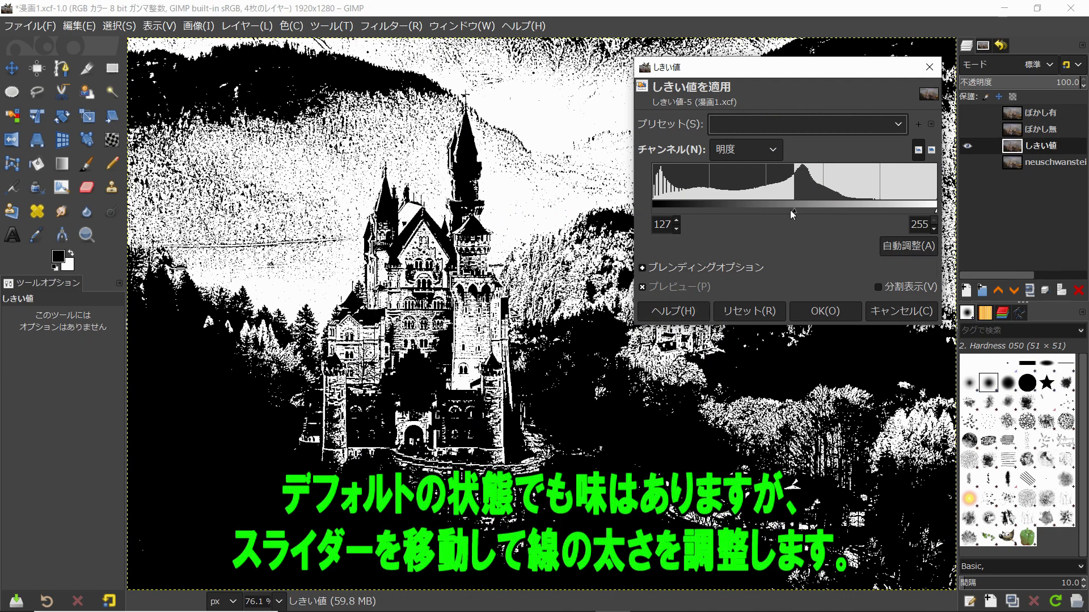
drag(792, 210, 698, 210)
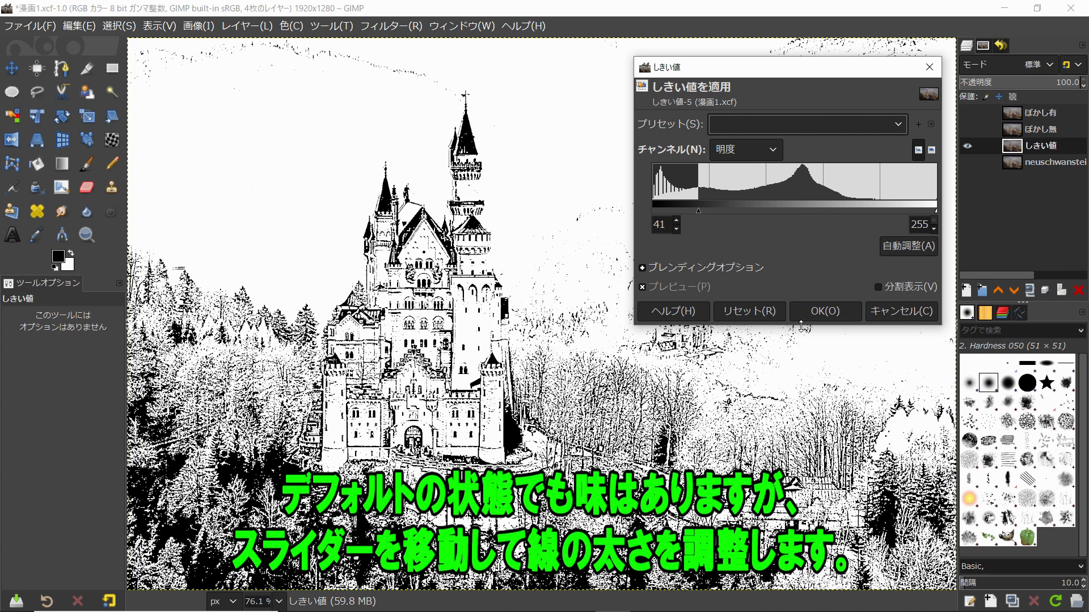
drag(801, 325, 801, 395)
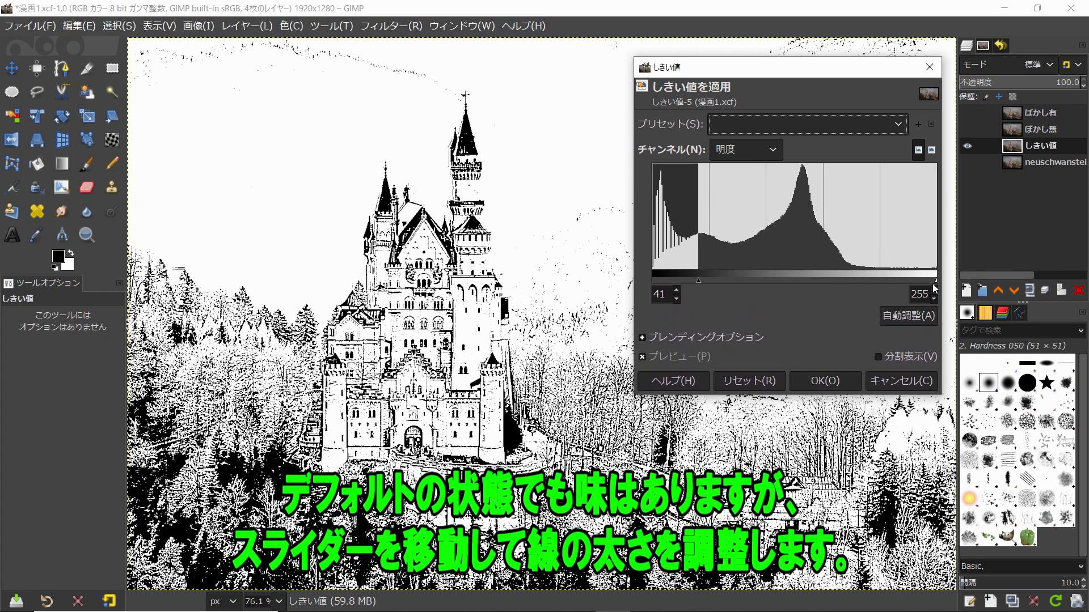
drag(934, 281, 812, 292)
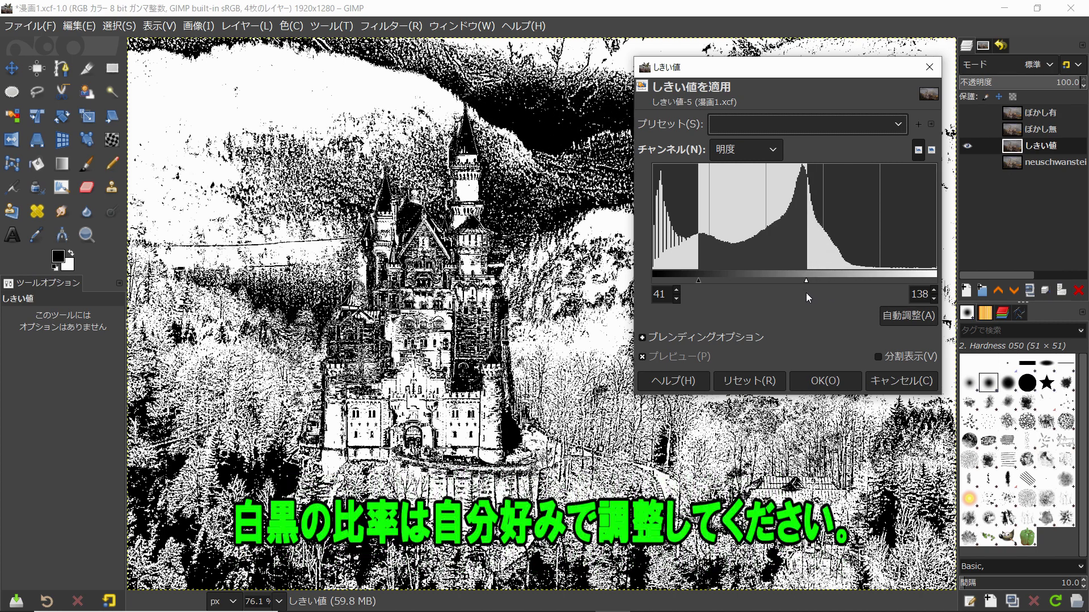
drag(805, 293, 863, 292)
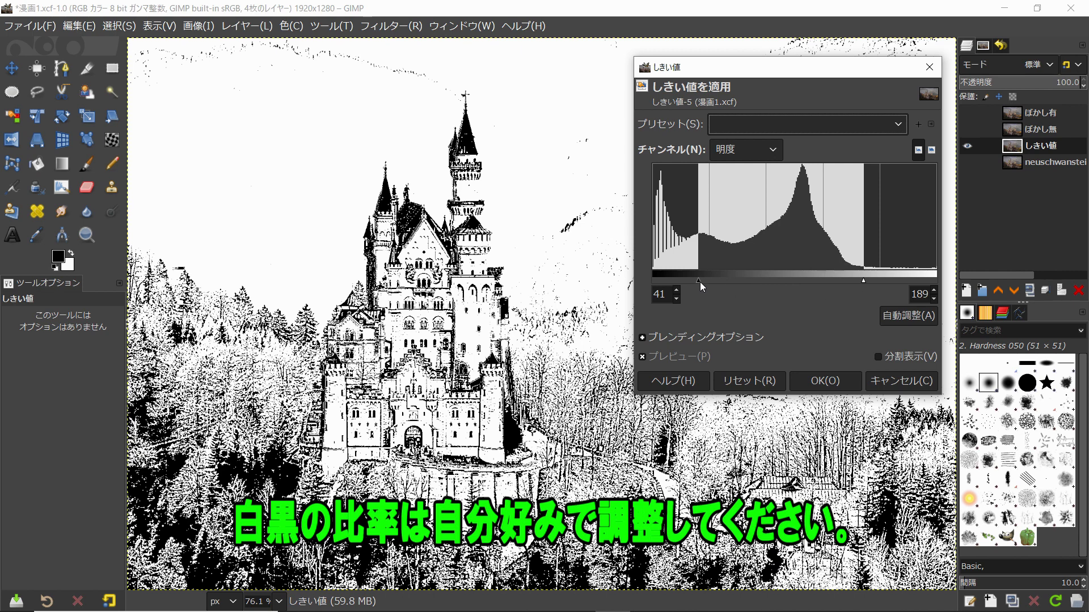
drag(700, 281, 686, 283)
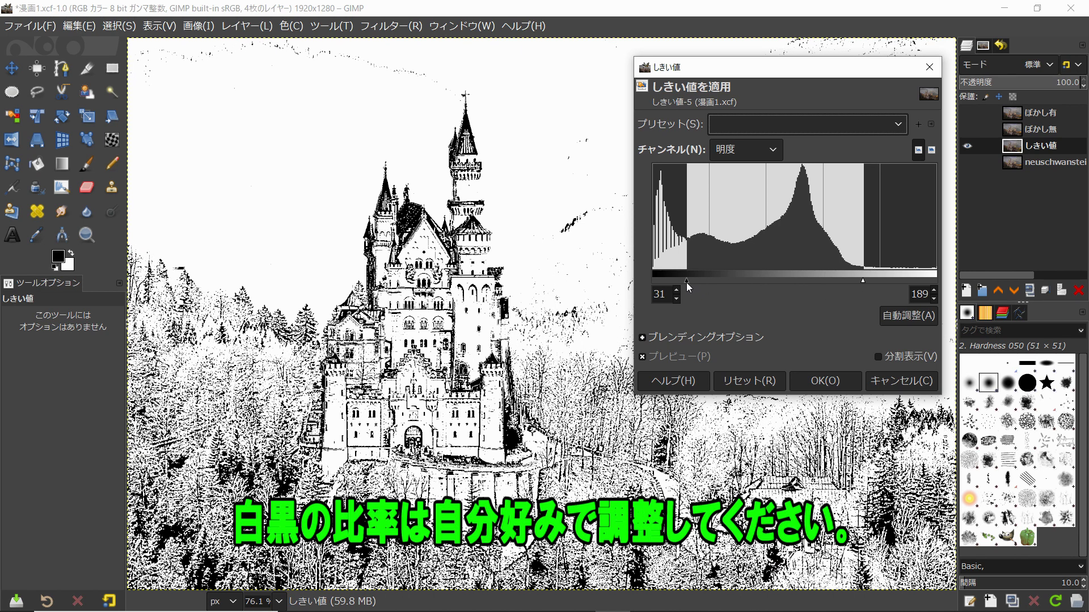
drag(688, 286, 686, 285)
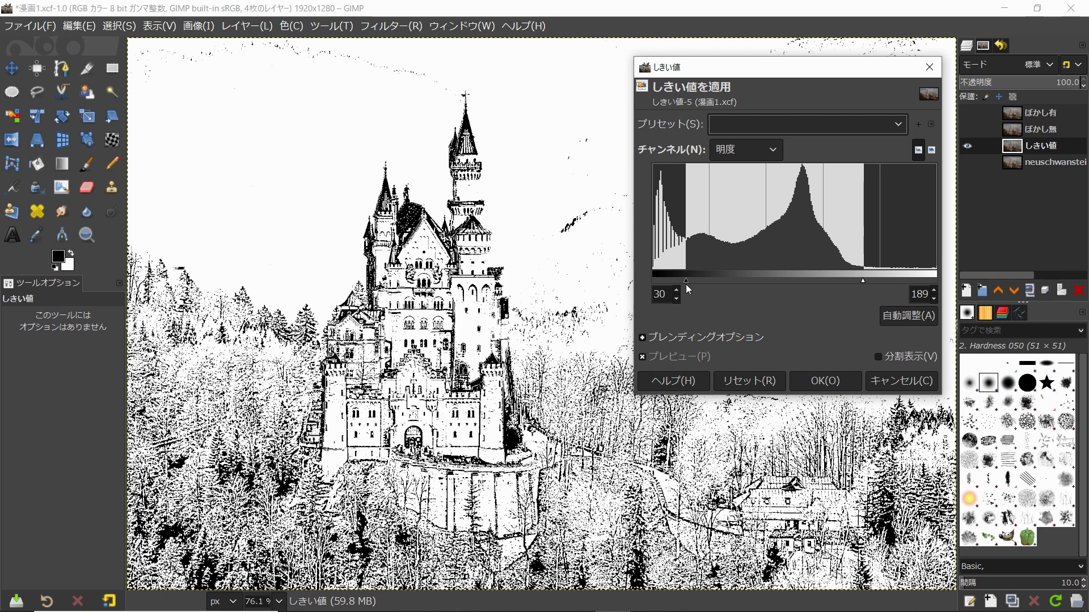
click(856, 381)
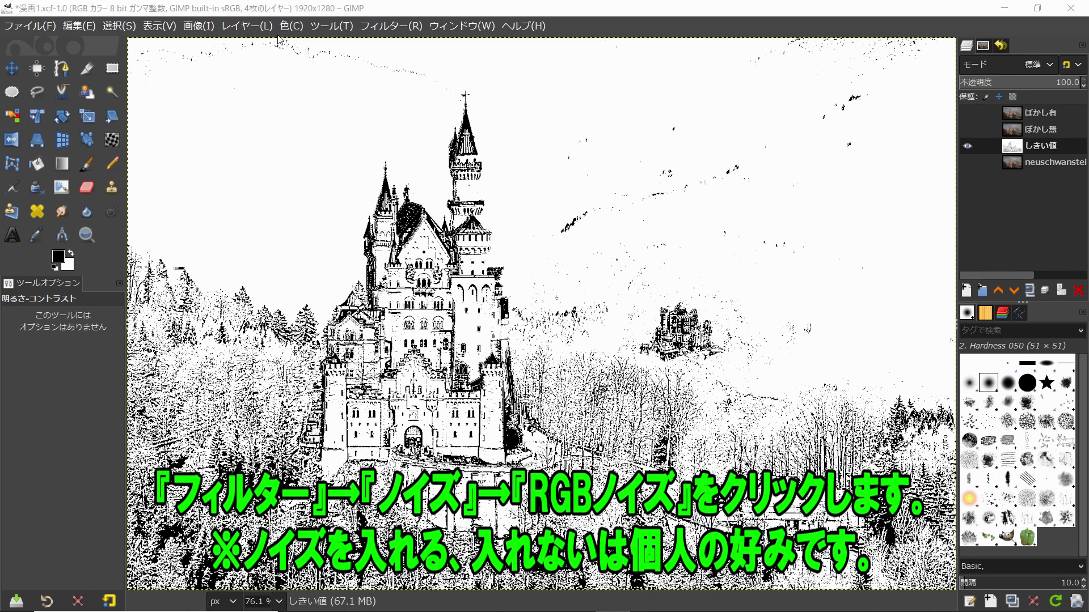
Open RGB Noise on the しきい値 layer and zoom in on its coloured-noise preview
click(369, 27)
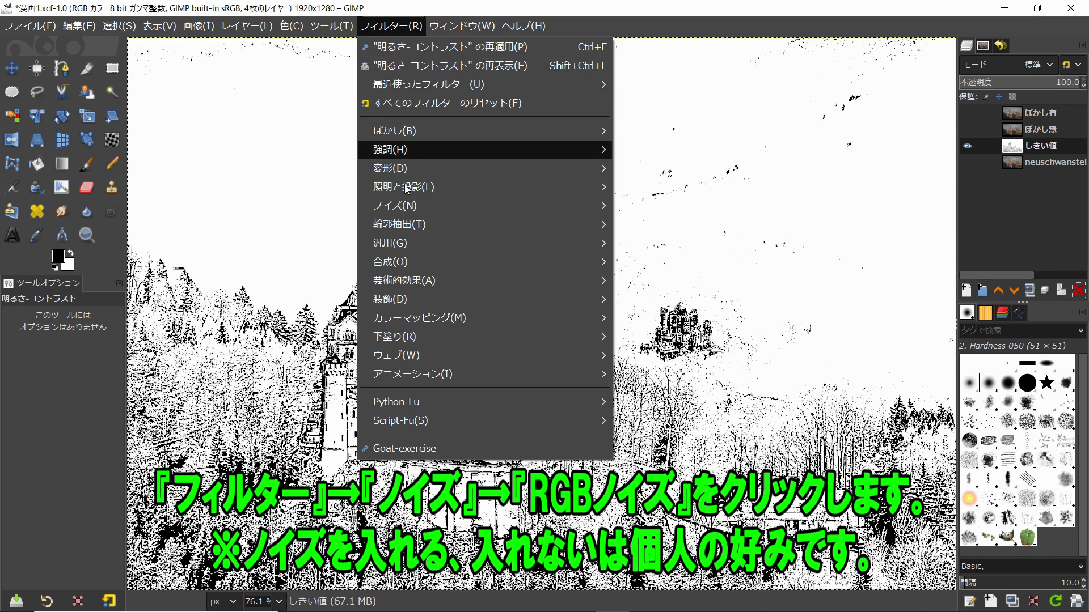
mouse_move(400, 206)
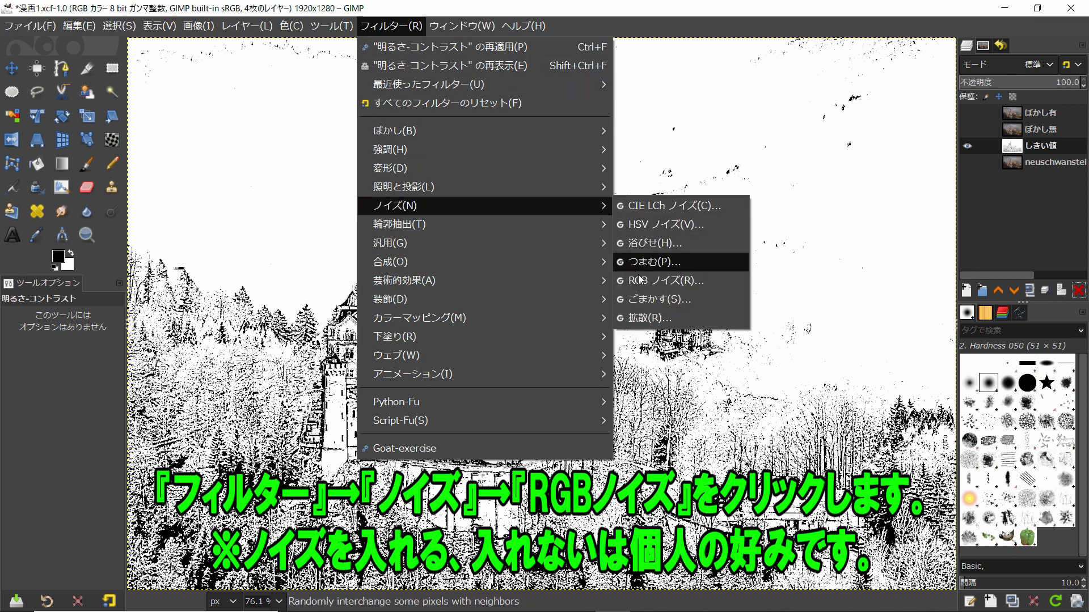
click(640, 279)
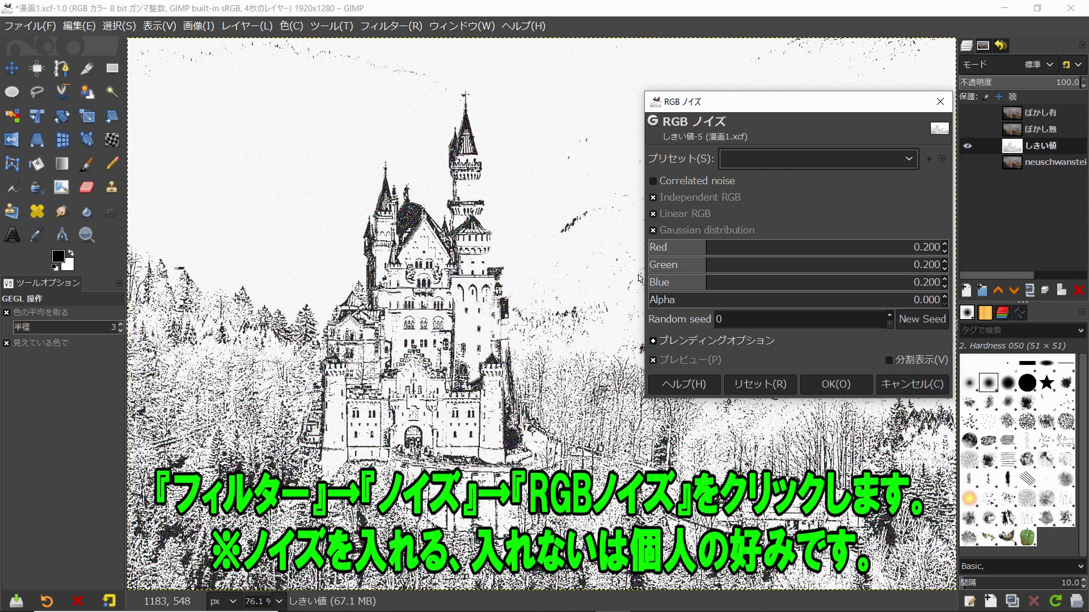
scroll(544, 205, up, 6)
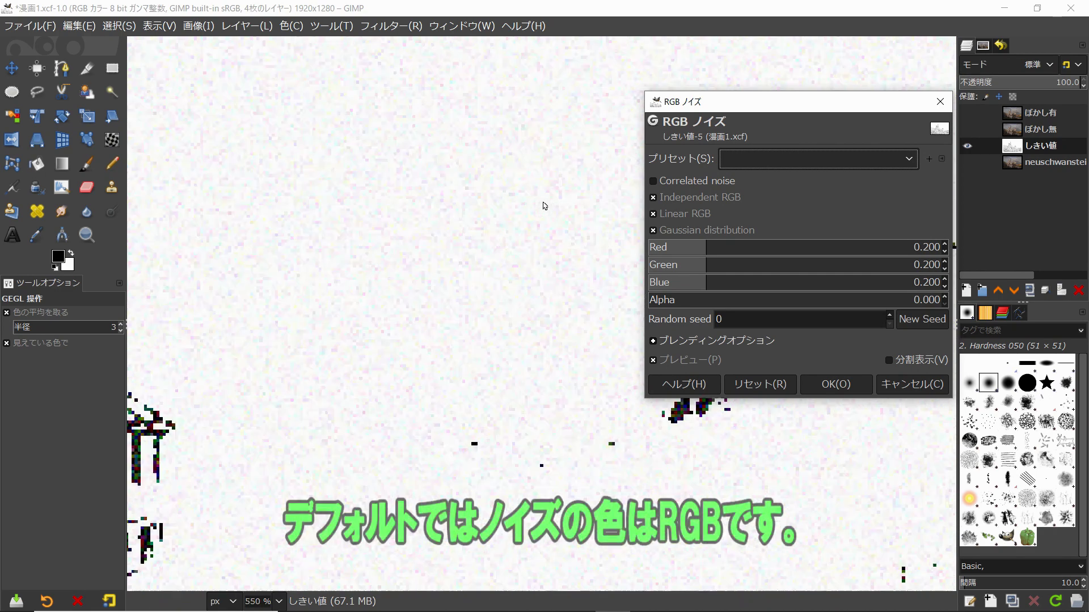
scroll(544, 205, up, 2)
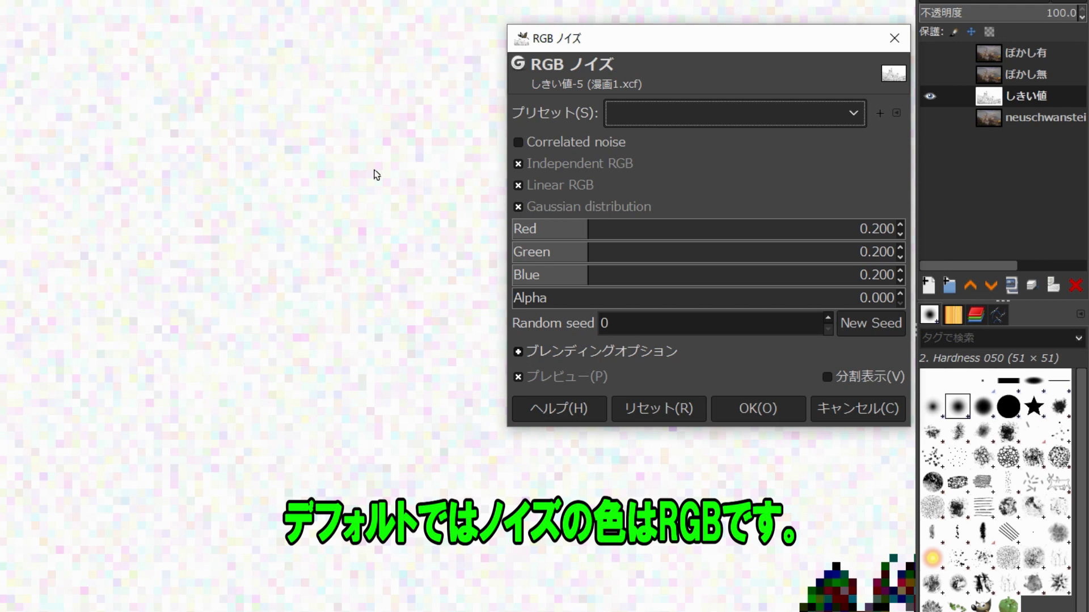
Apply monochrome RGB Noise at the default 0.200 value, with Independent RGB off
click(514, 168)
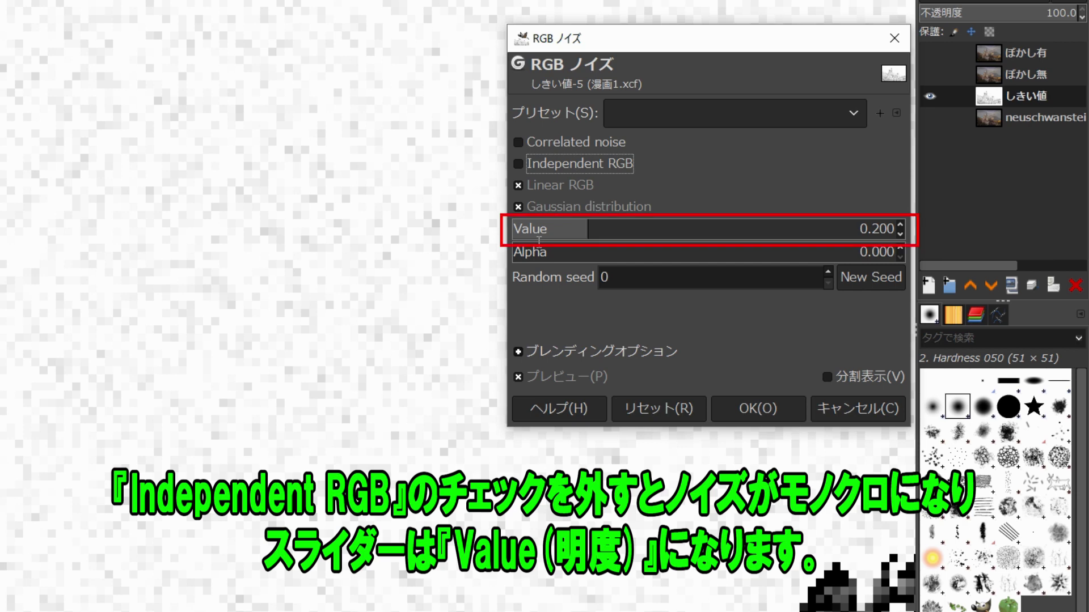
drag(539, 239, 786, 234)
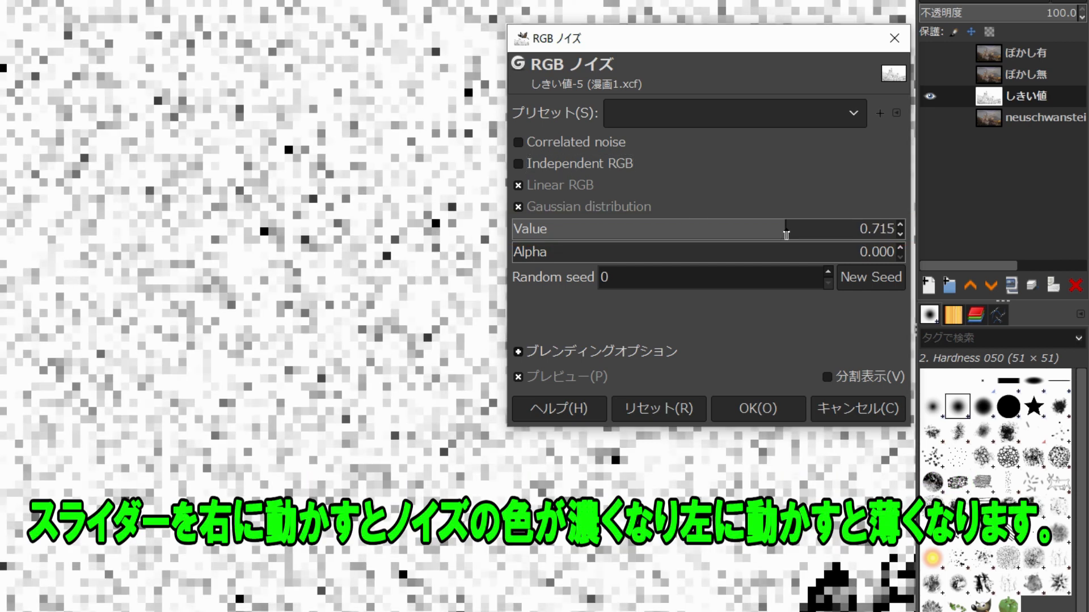
click(413, 217)
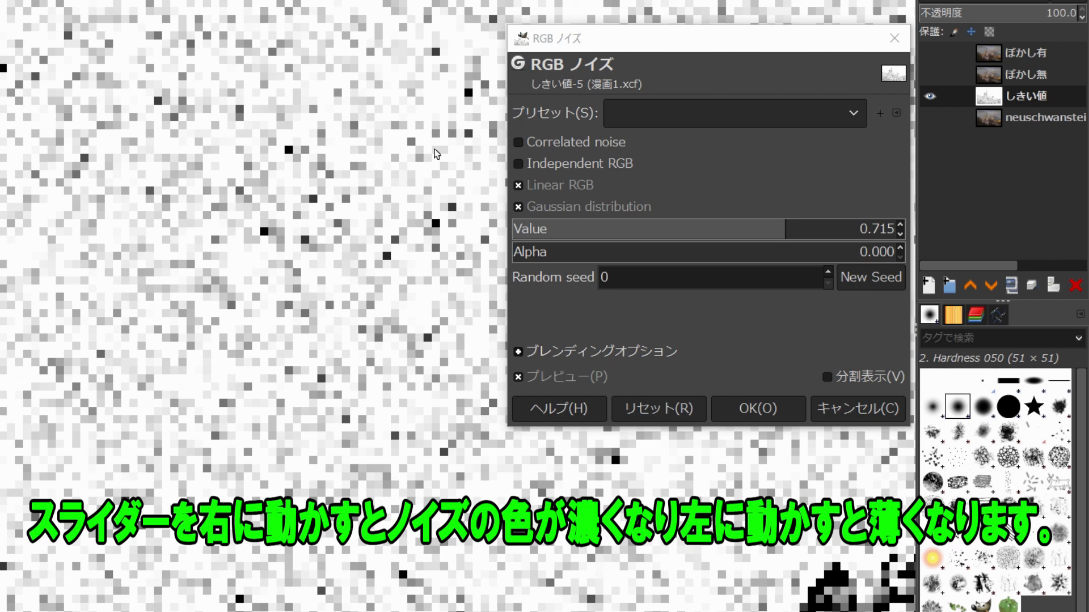
key(1)
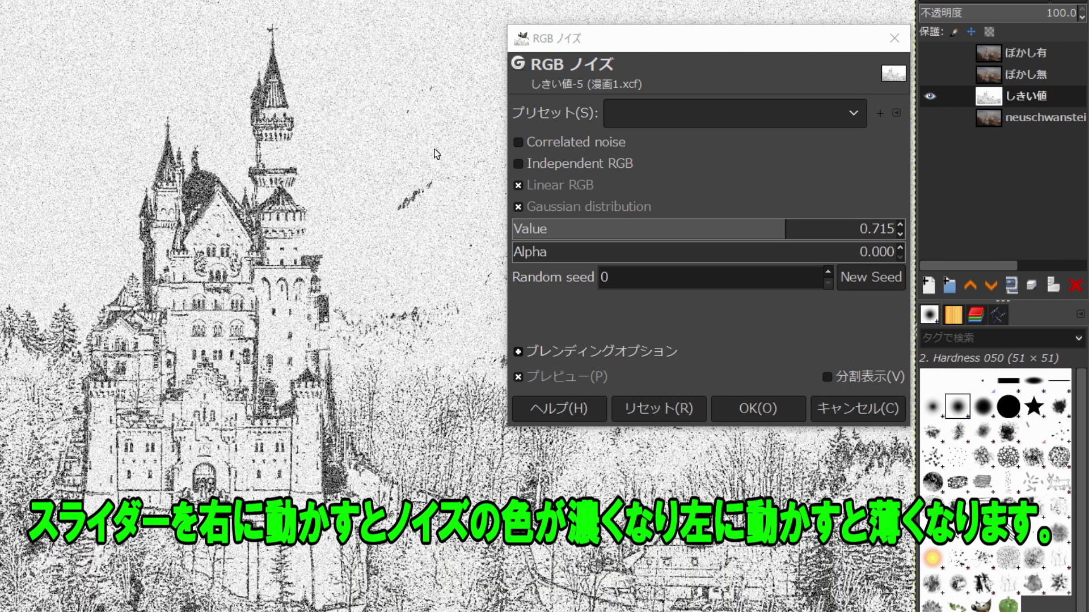
click(681, 409)
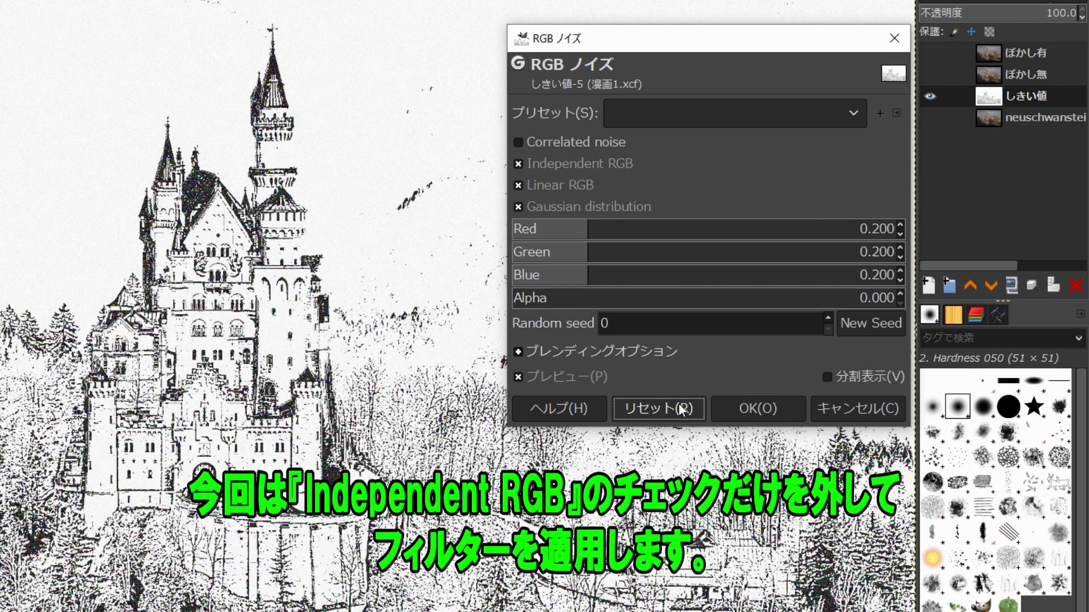
click(525, 163)
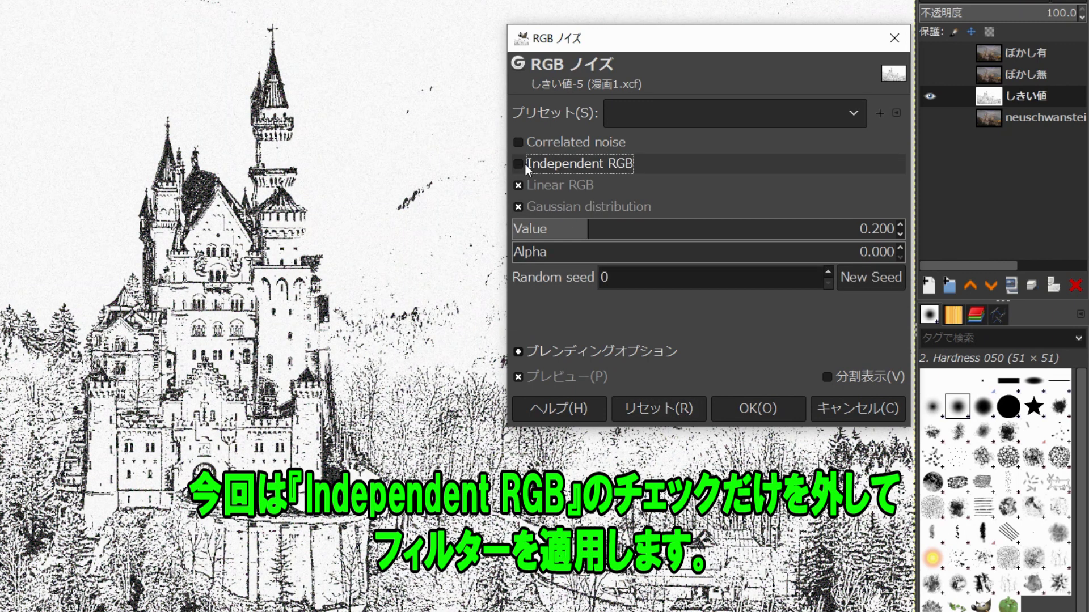
click(791, 414)
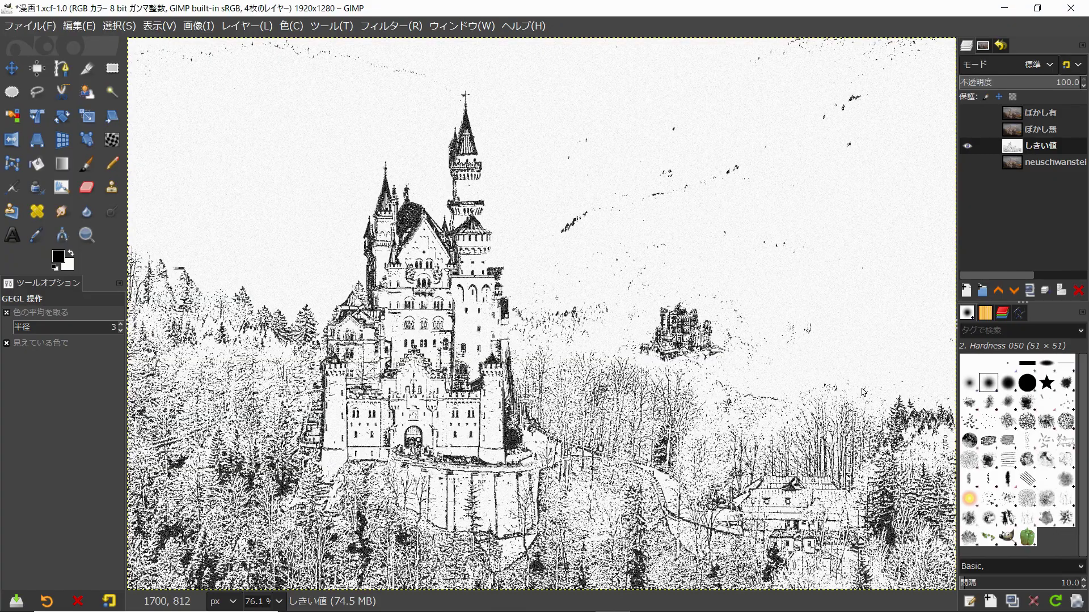
click(296, 28)
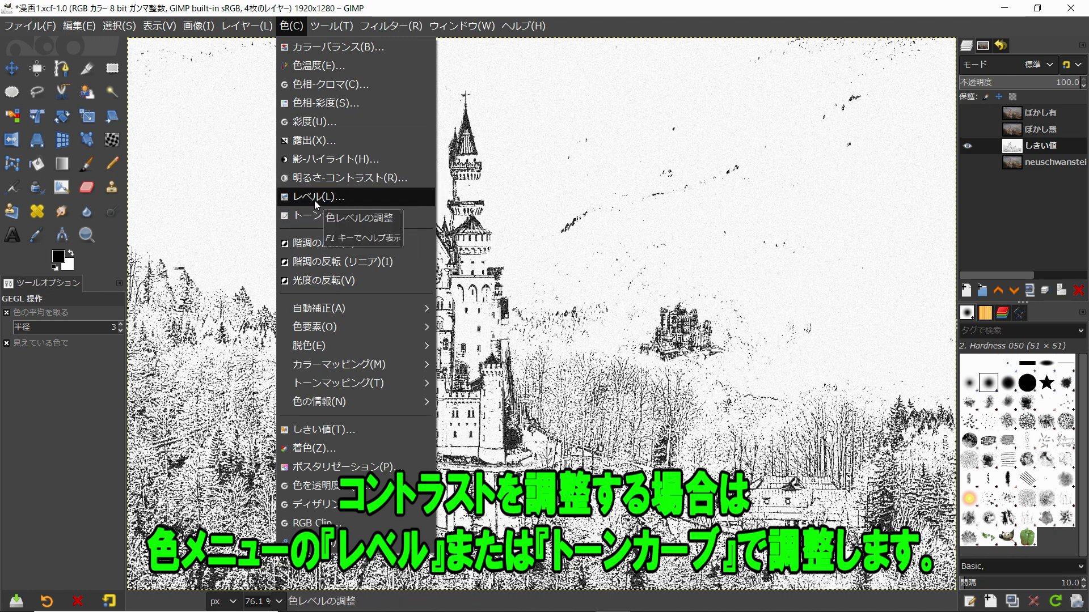
click(316, 201)
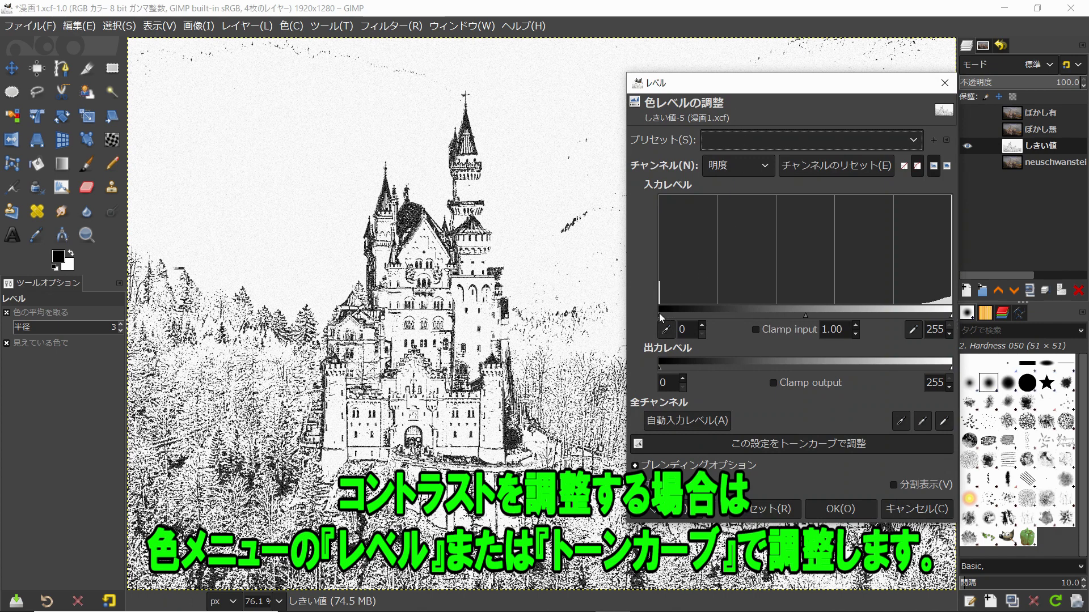
mouse_move(659, 316)
mouse_down()
mouse_move(879, 312)
mouse_move(728, 313)
mouse_up()
mouse_move(951, 315)
mouse_down()
mouse_move(851, 315)
mouse_move(952, 315)
mouse_up()
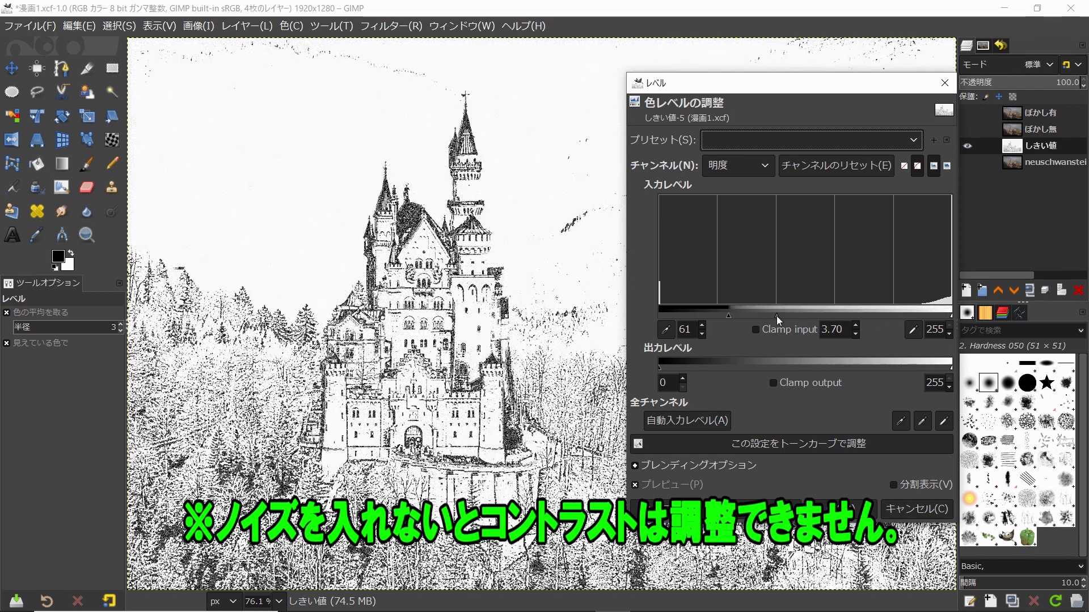
mouse_move(840, 316)
mouse_down()
mouse_move(755, 315)
mouse_move(849, 315)
mouse_up()
mouse_move(728, 313)
mouse_down()
mouse_move(610, 324)
mouse_move(696, 315)
mouse_up()
mouse_move(795, 315)
mouse_down()
mouse_move(918, 319)
mouse_move(829, 315)
mouse_up()
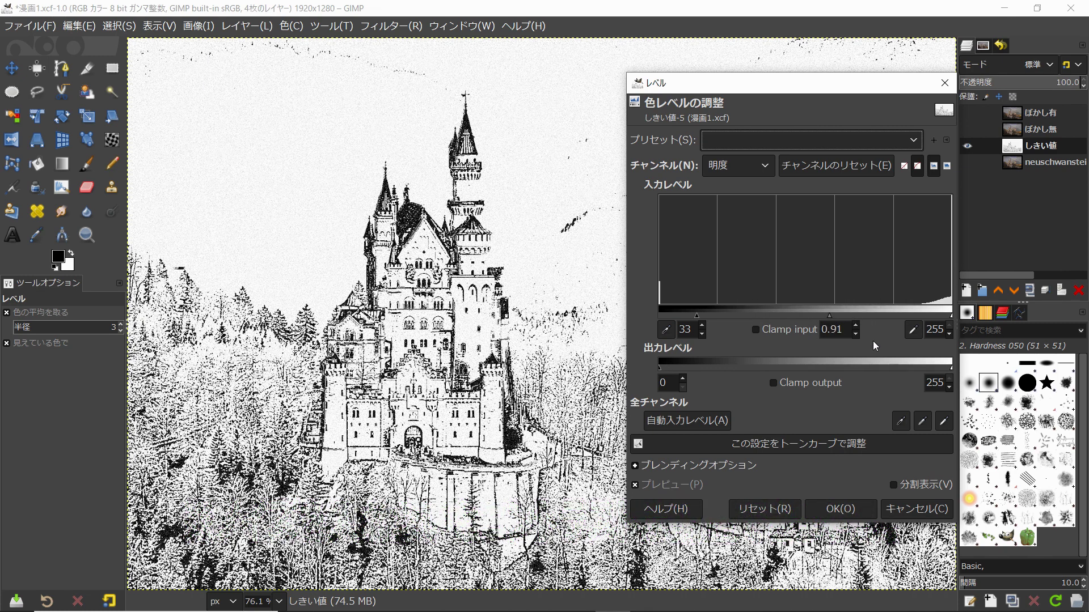
click(921, 509)
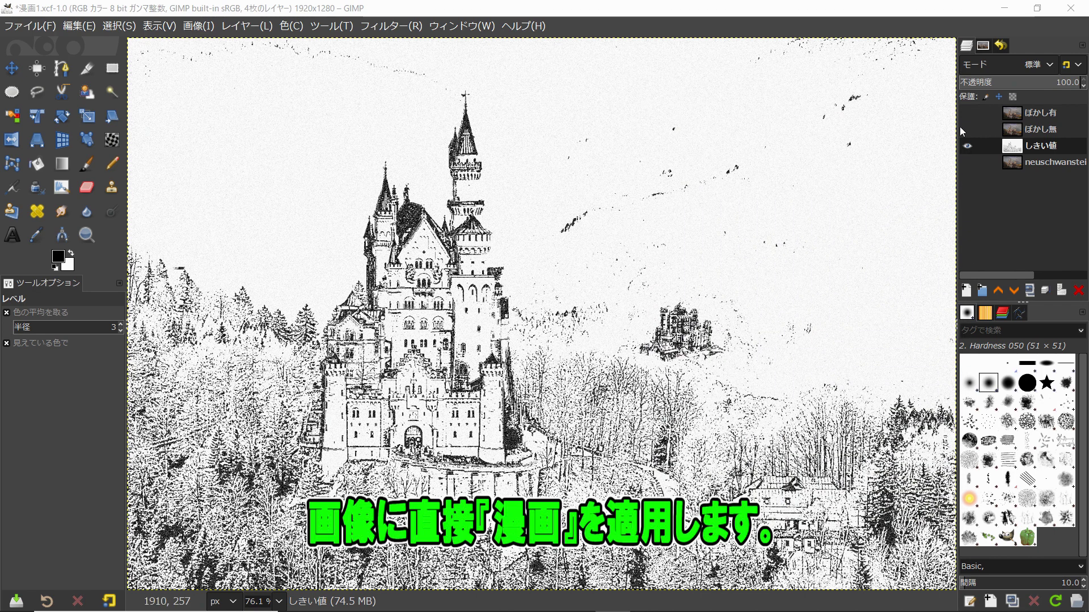
Show and select the ぼかし無 layer and open the recently used 漫画 filter
click(967, 129)
click(1018, 135)
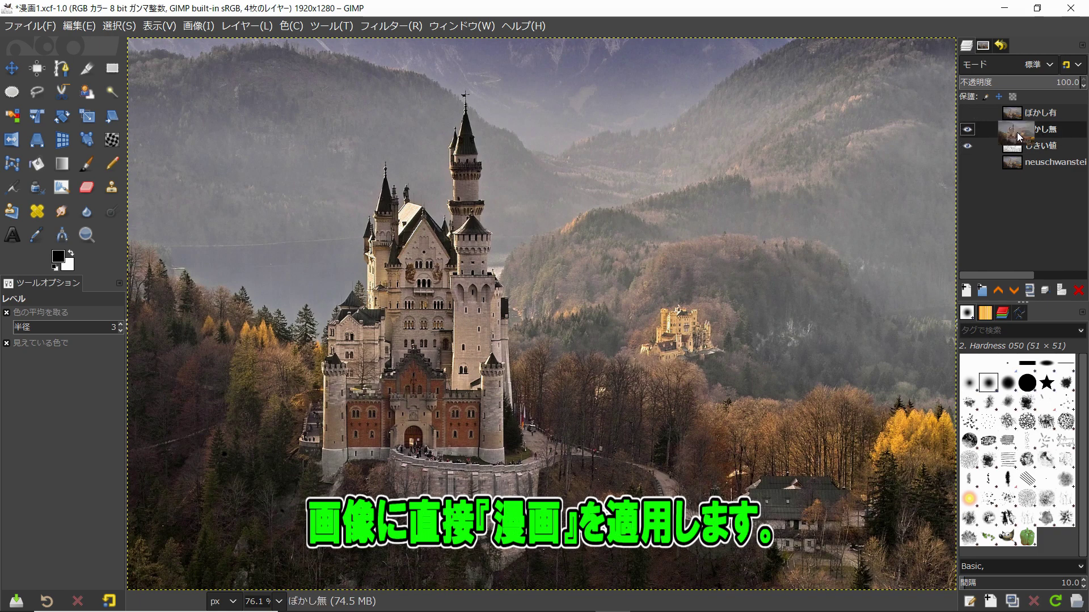
click(383, 25)
mouse_move(459, 83)
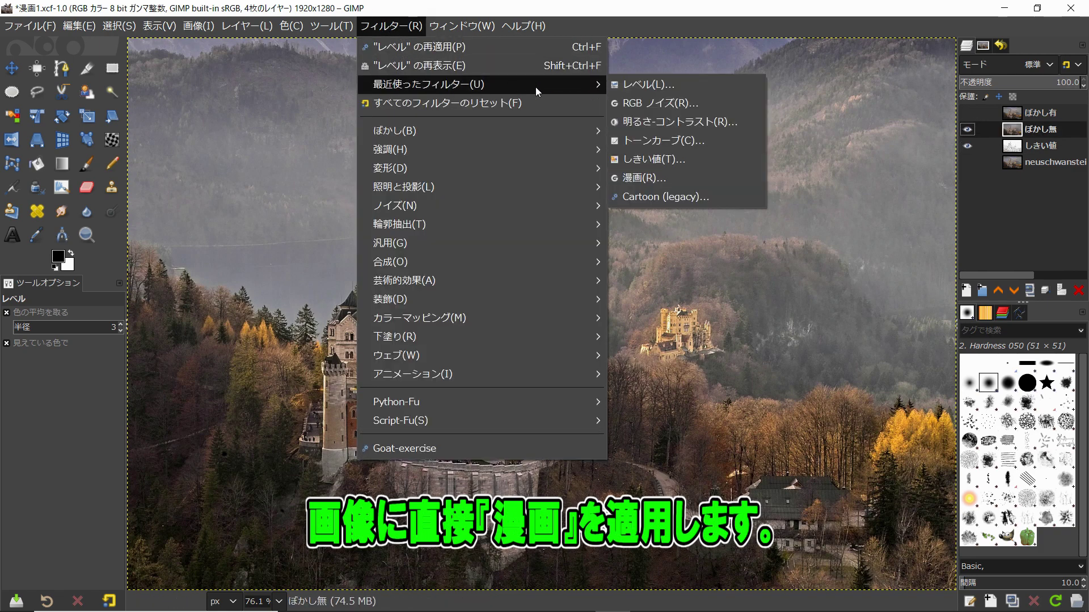
click(629, 177)
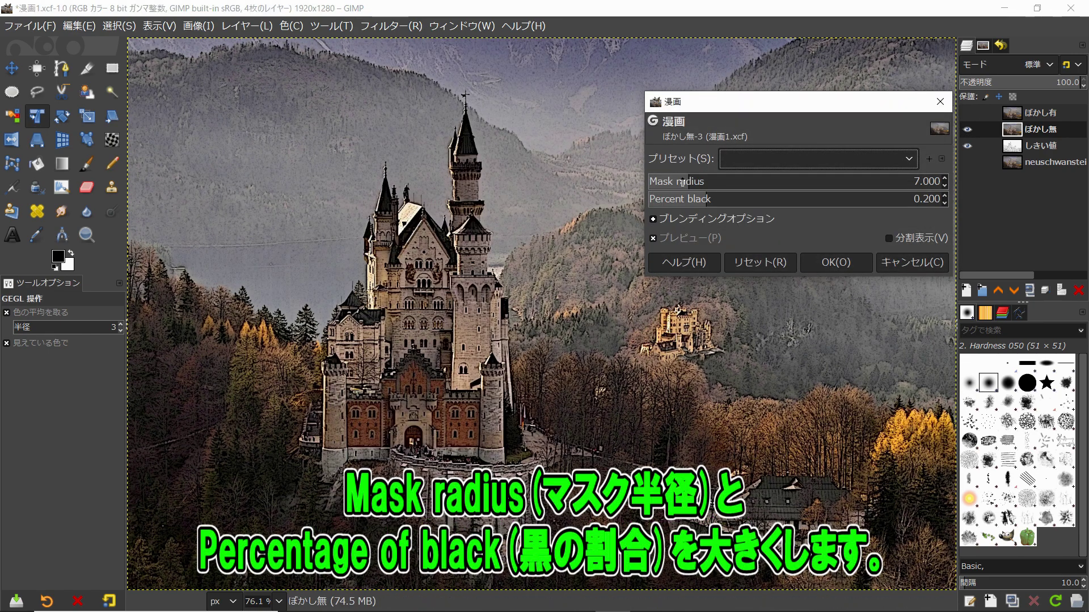
Apply 漫画 with mask radius 15 and percent black 0.500
key(Tab)
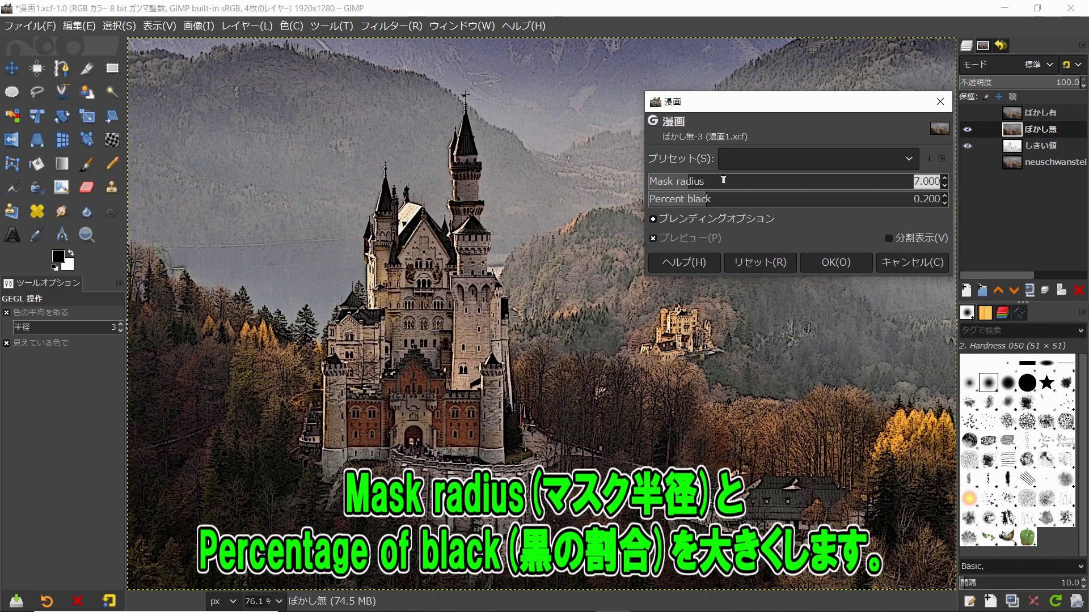
text(15)
key(Return)
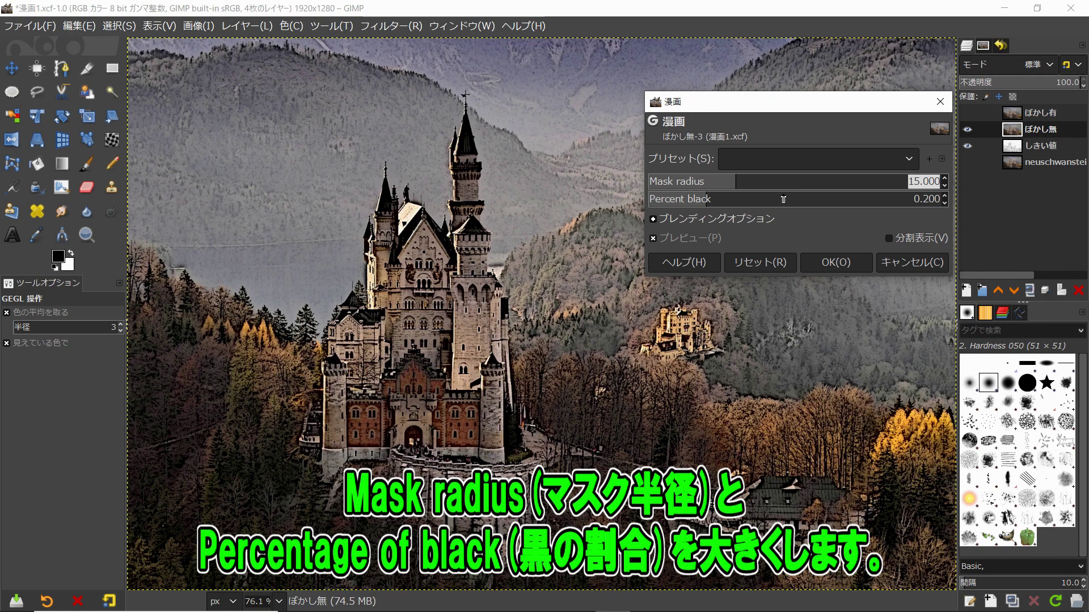
key(Tab)
text(0.5)
key(Return)
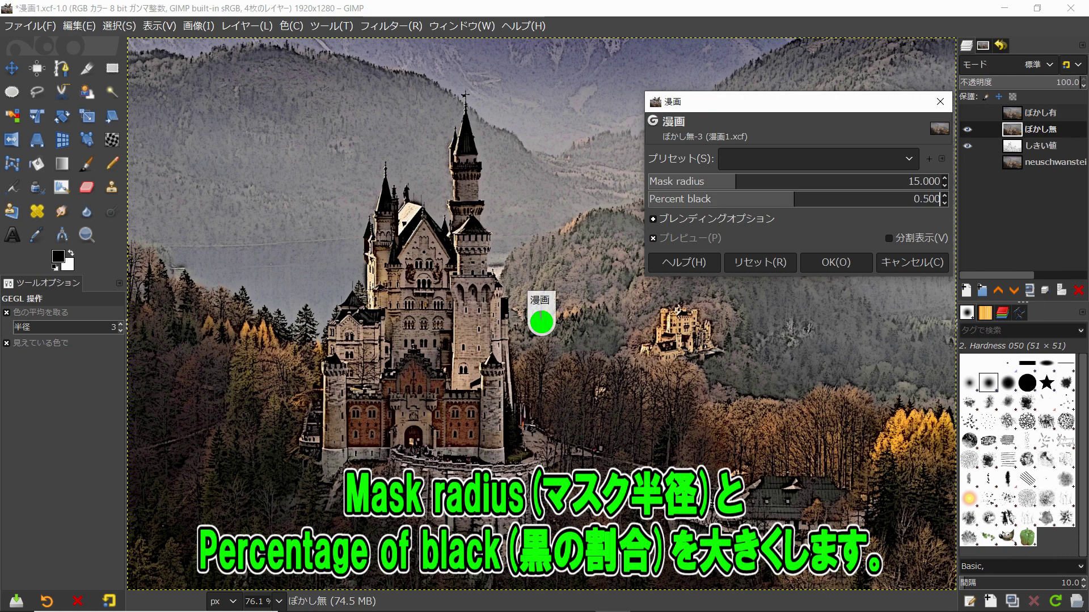
click(833, 262)
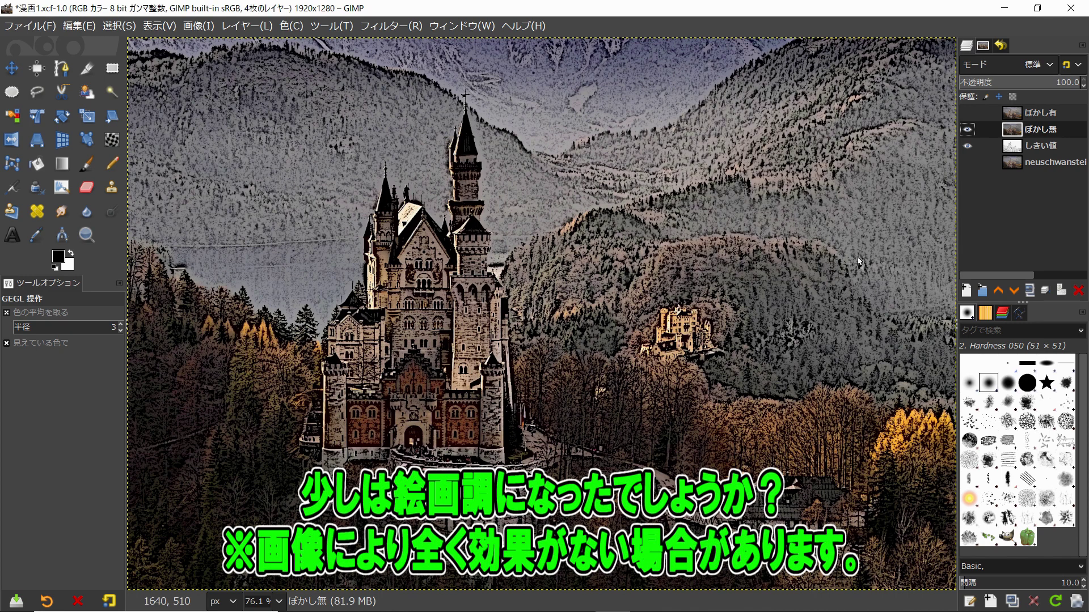
Toggle layer visibility to compare with the original, leaving ぼかし有 visible
click(967, 163)
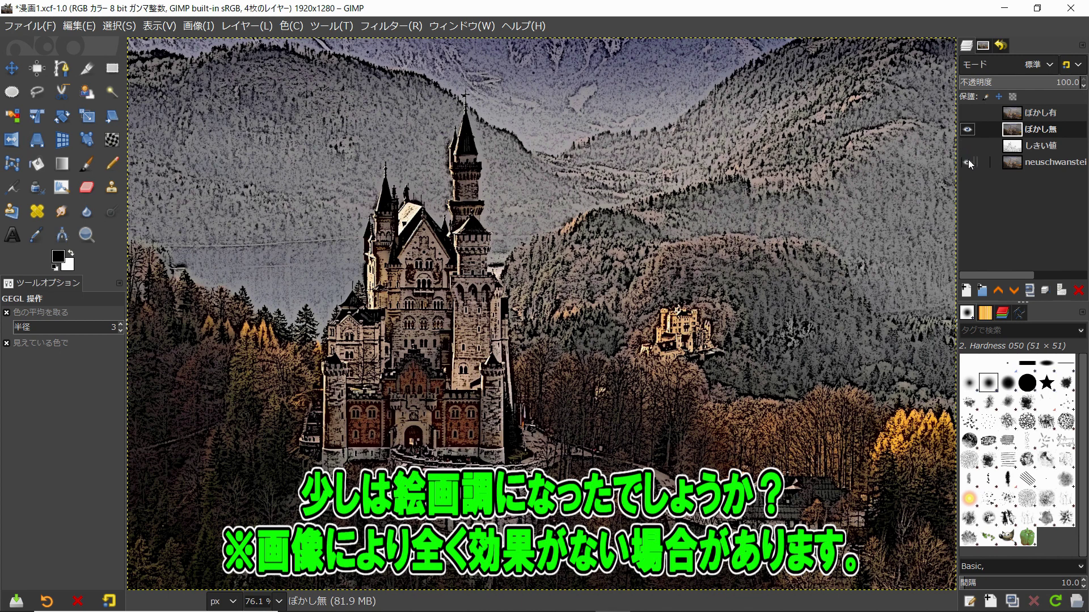
click(967, 130)
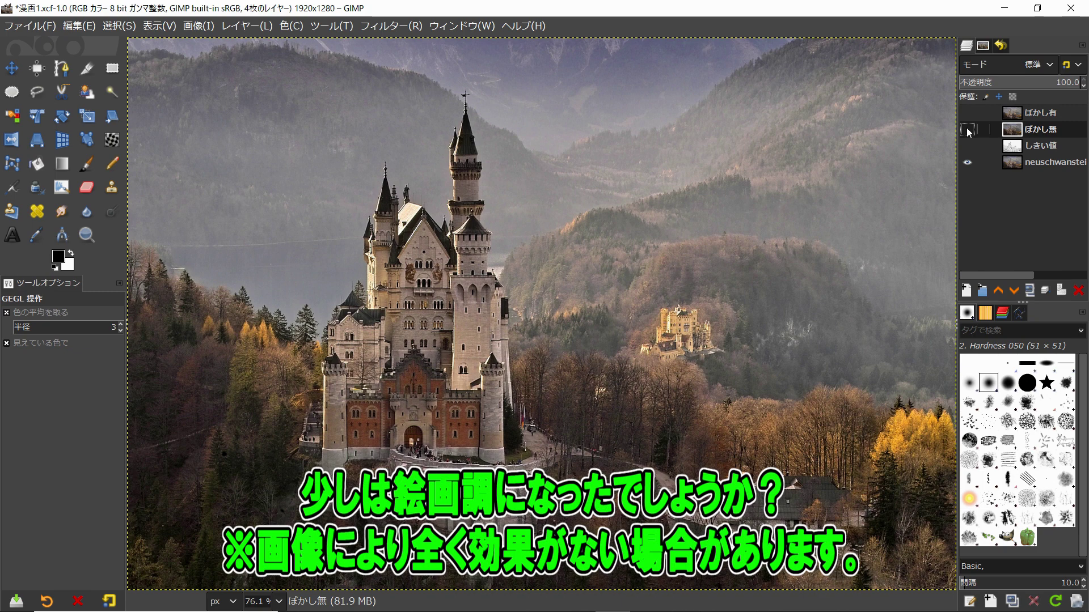
click(968, 130)
click(967, 113)
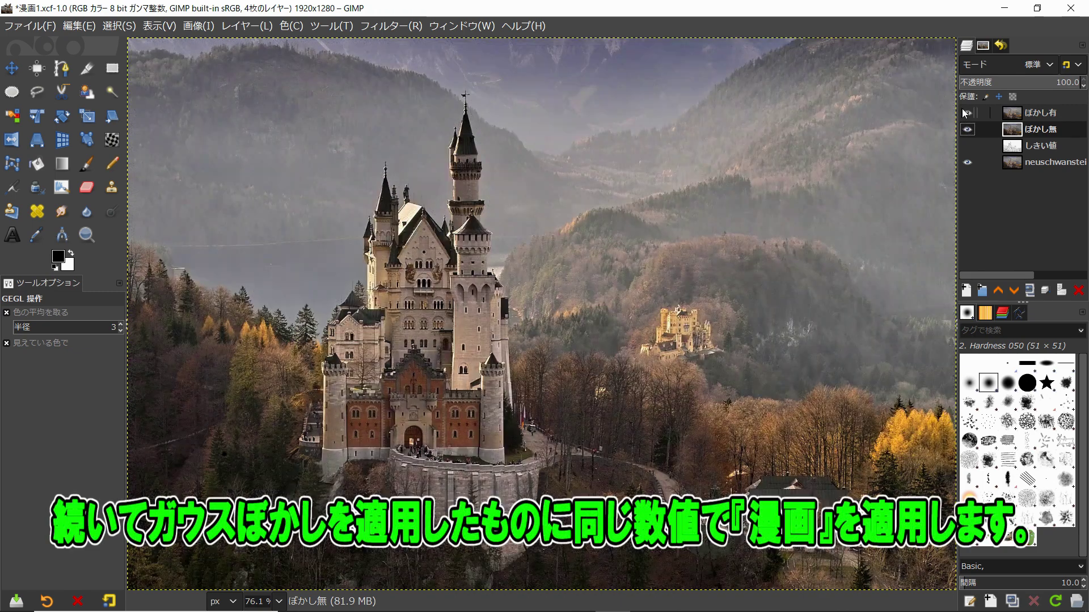
Apply a Gaussian blur of size 3.00 on both axes to the ぼかし有 layer
click(1009, 118)
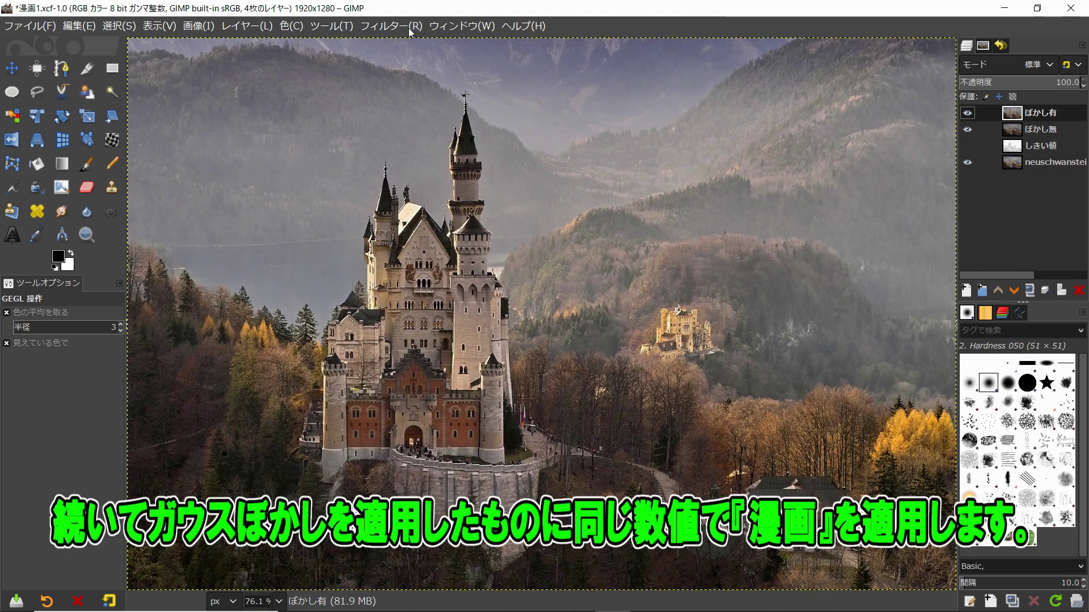
click(403, 29)
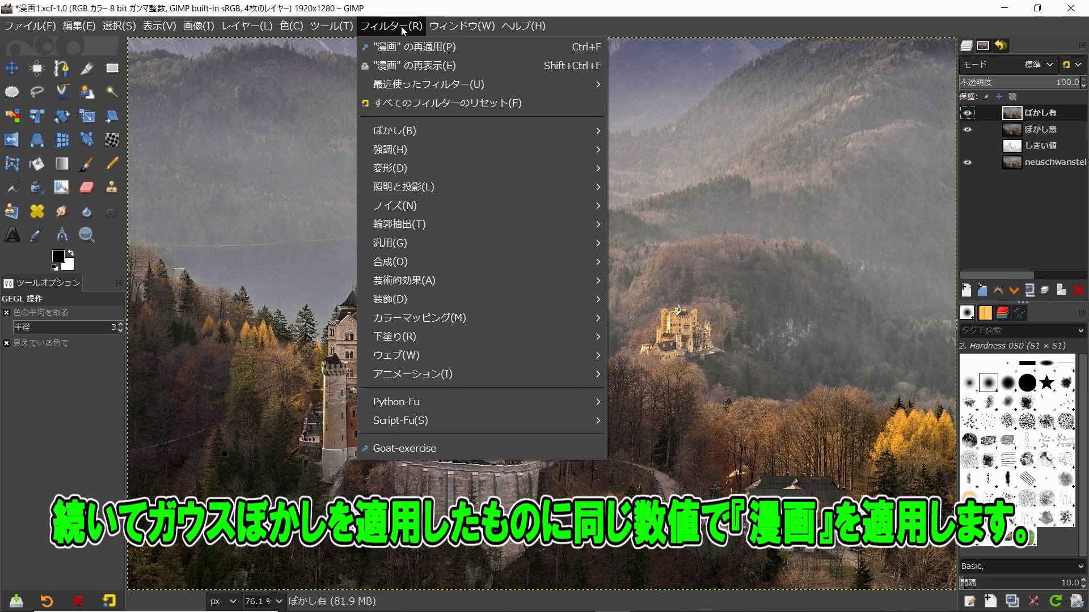
mouse_move(482, 130)
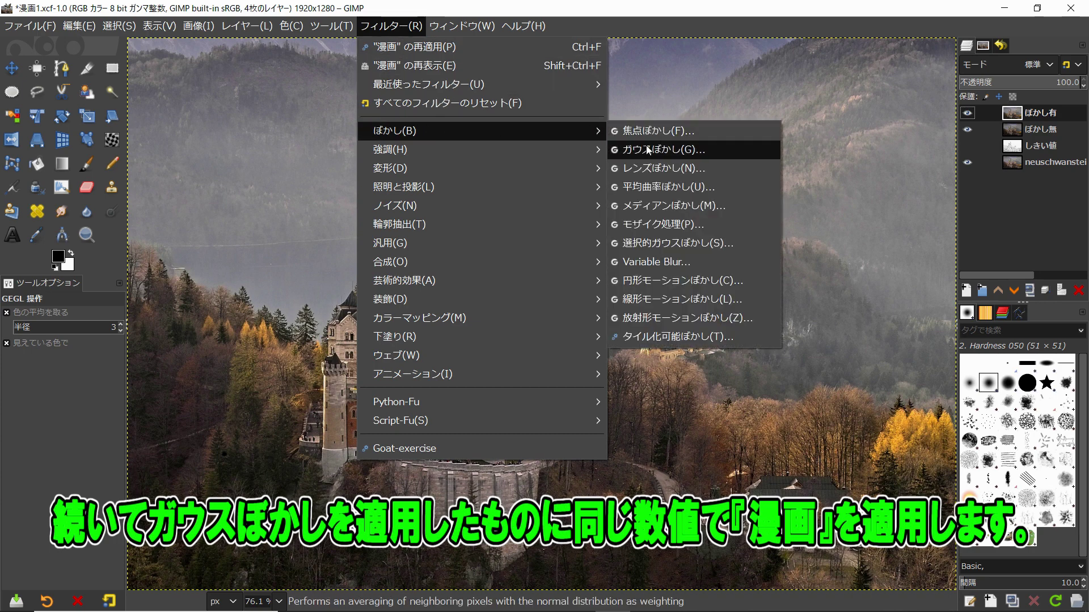
click(648, 149)
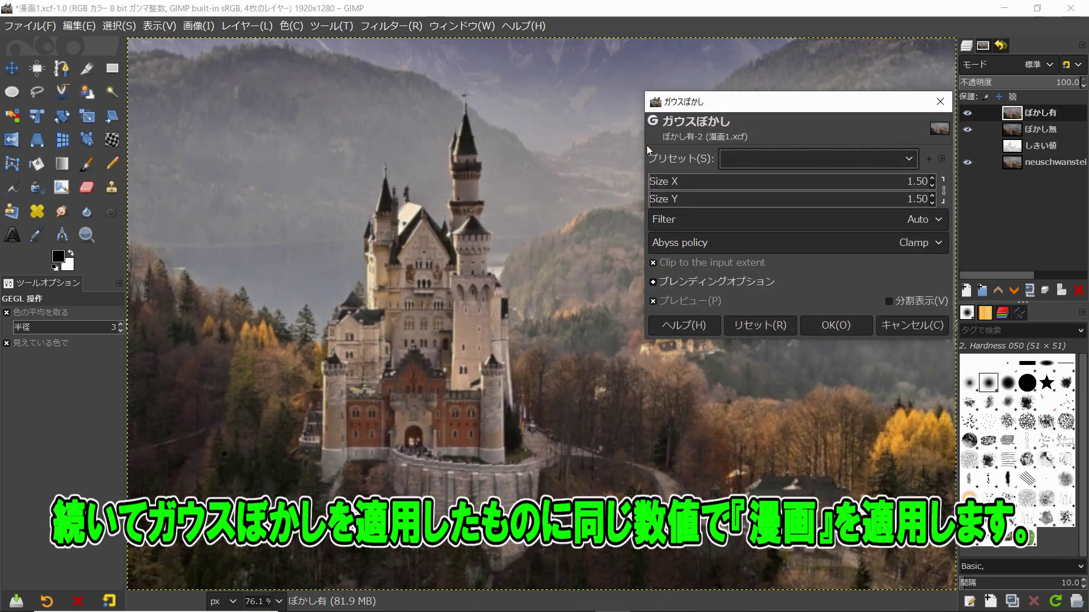
key(Tab)
text(3)
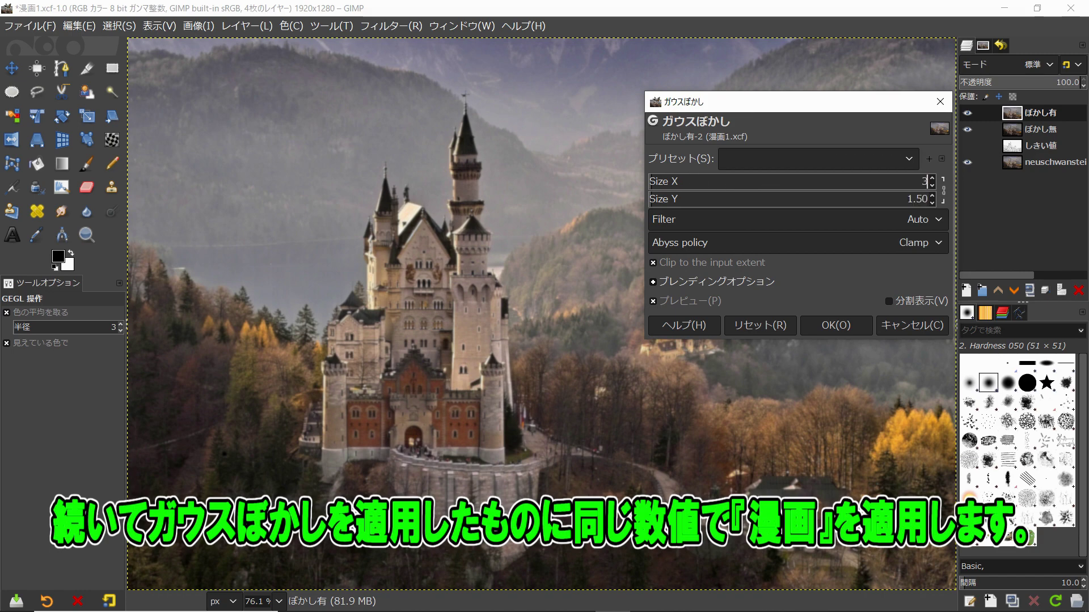
key(Tab)
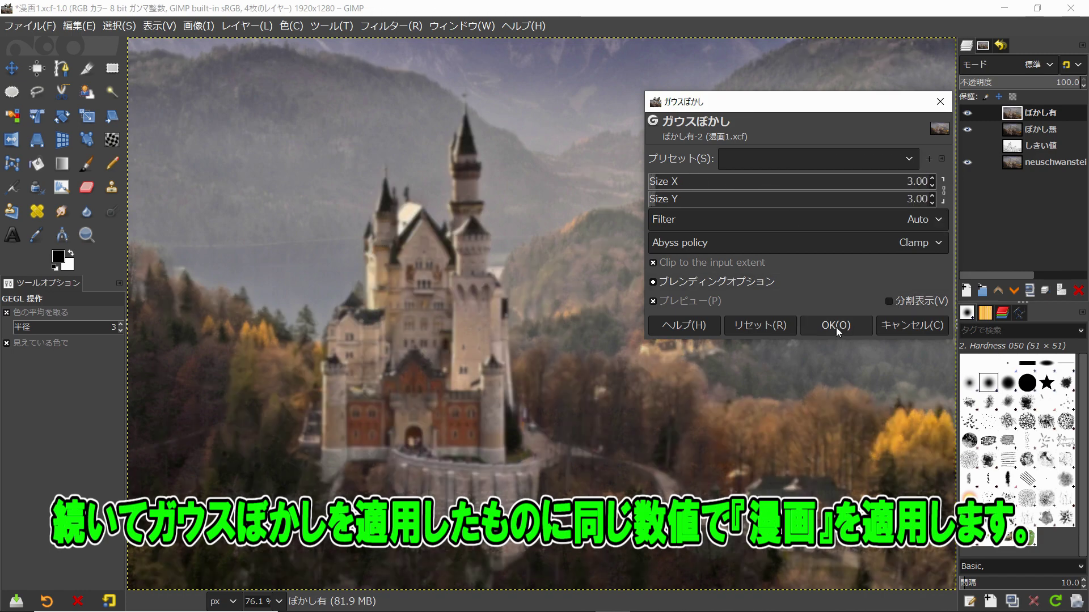
click(836, 328)
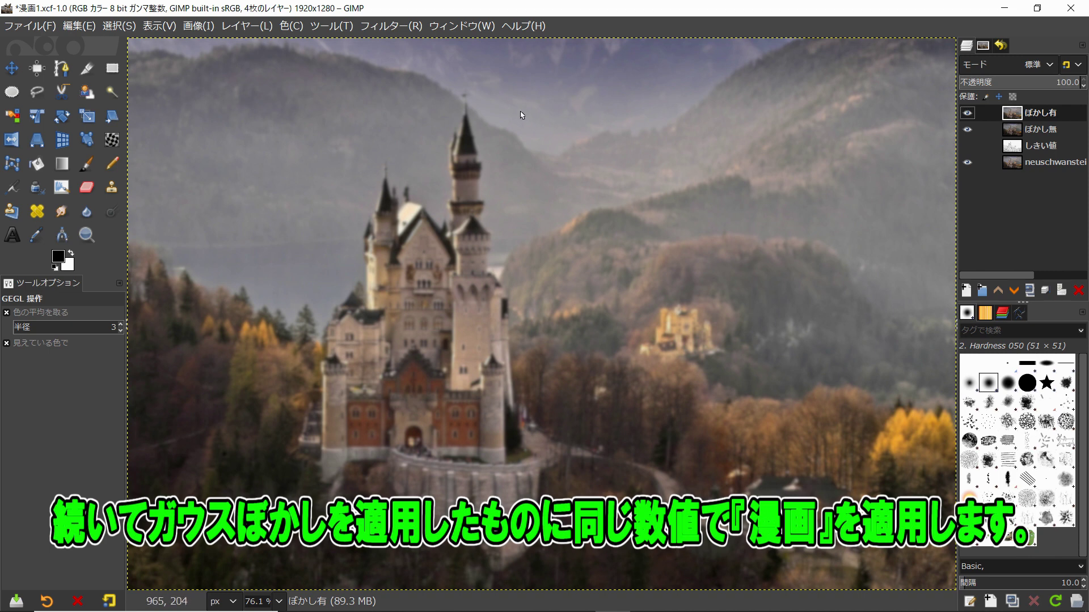
click(390, 26)
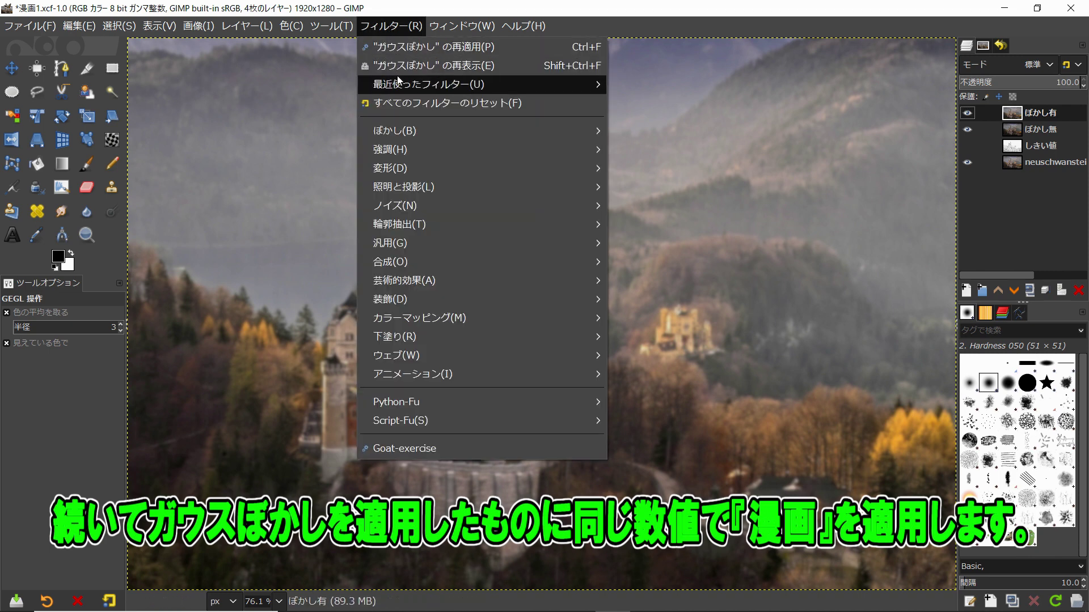
mouse_move(442, 84)
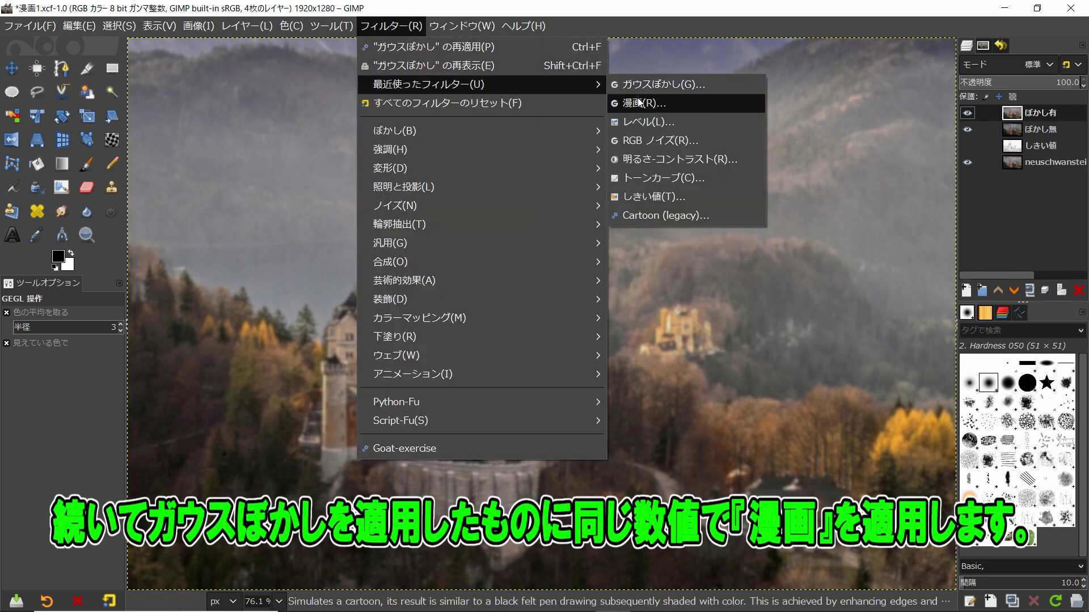
Rerun the recent 漫画 filter on ぼかし有 with mask radius 15 and percent black 0.5
click(639, 103)
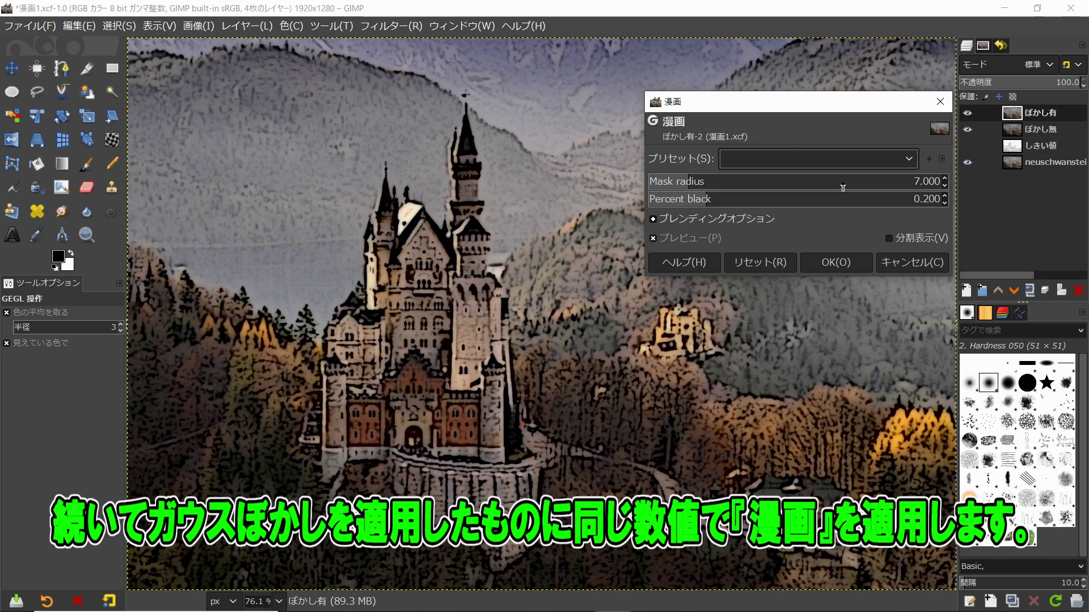
click(843, 188)
text(15)
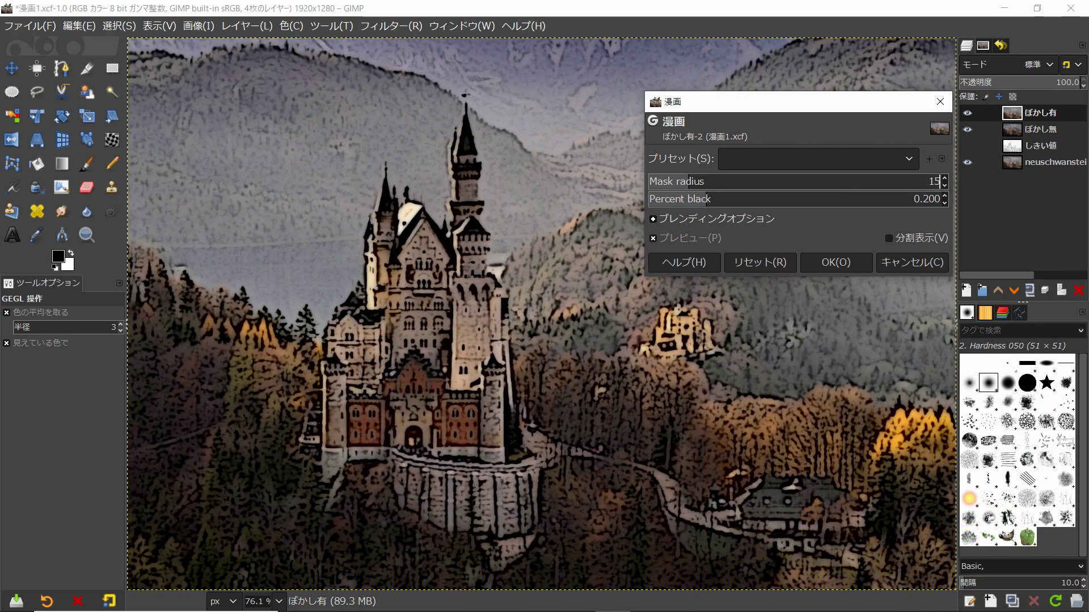
key(Tab)
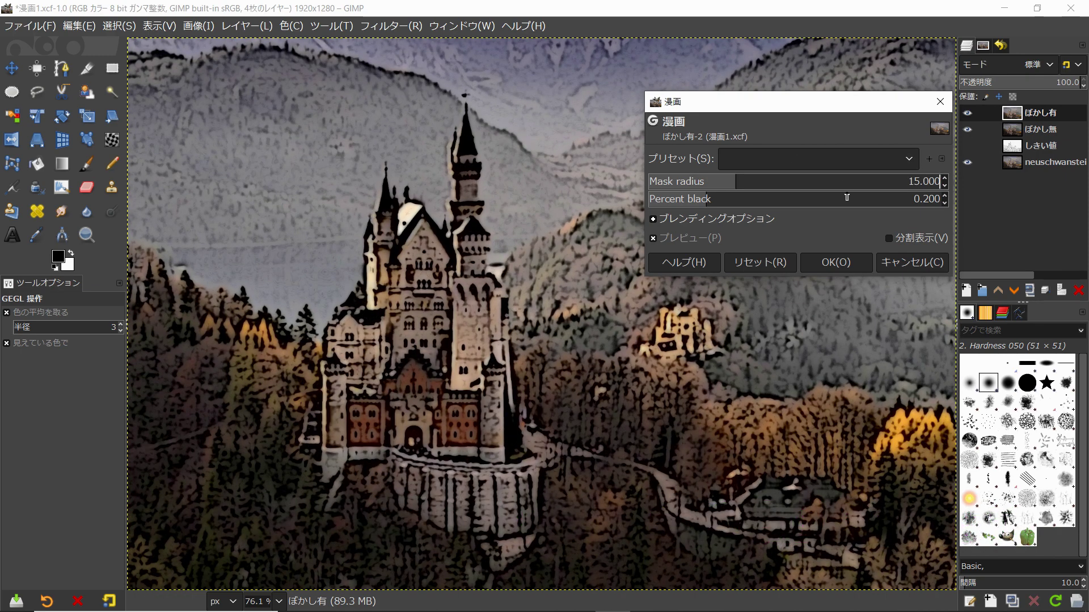
text(0)
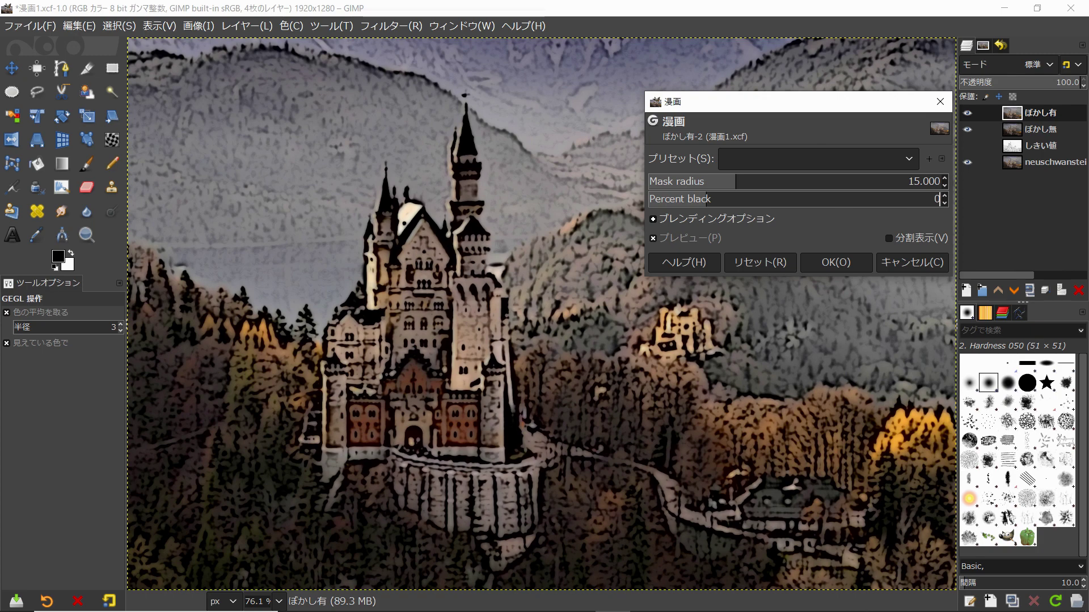
text(.5)
key(Return)
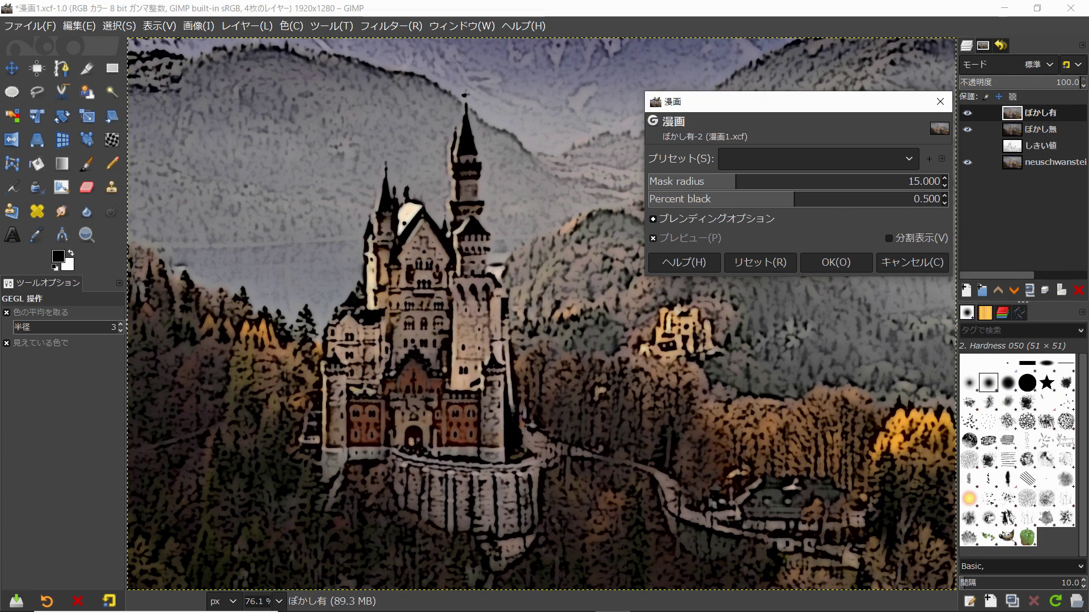
click(842, 264)
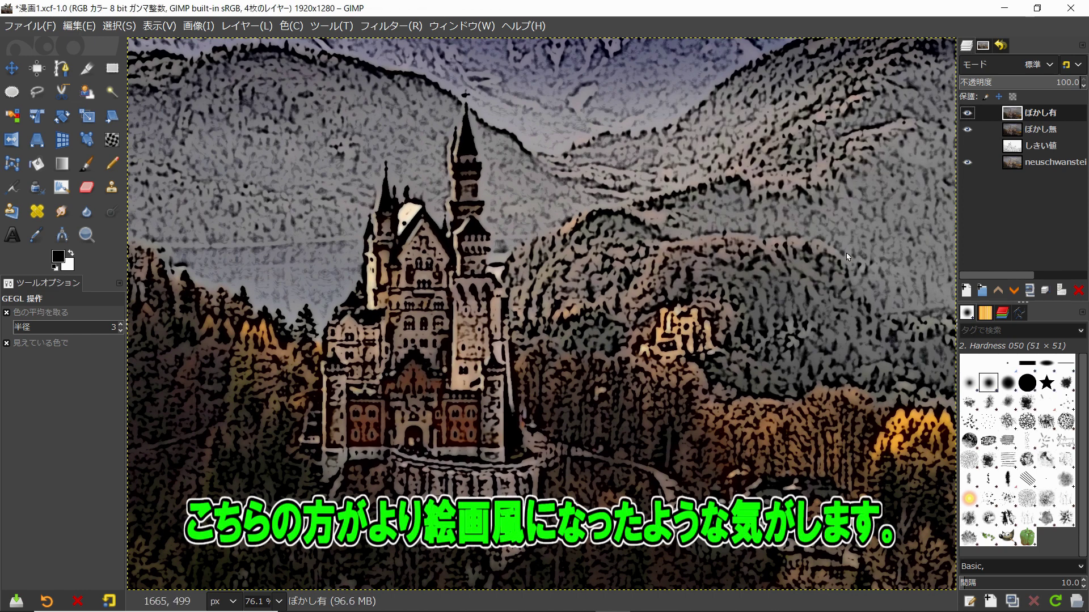
Hide and reshow the filtered top layer to compare the castle before and after
click(967, 113)
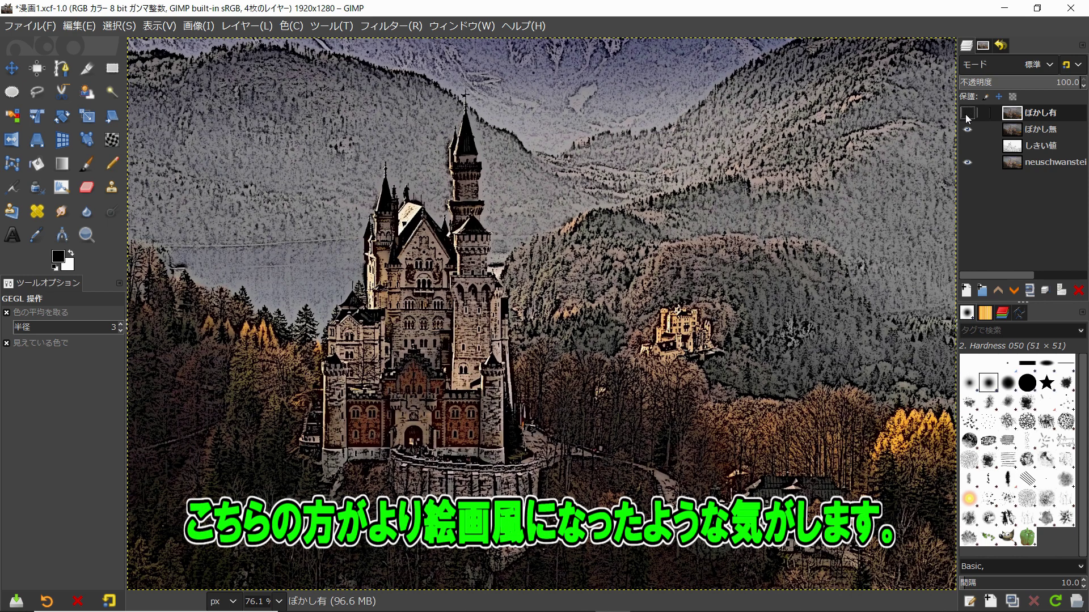
click(967, 113)
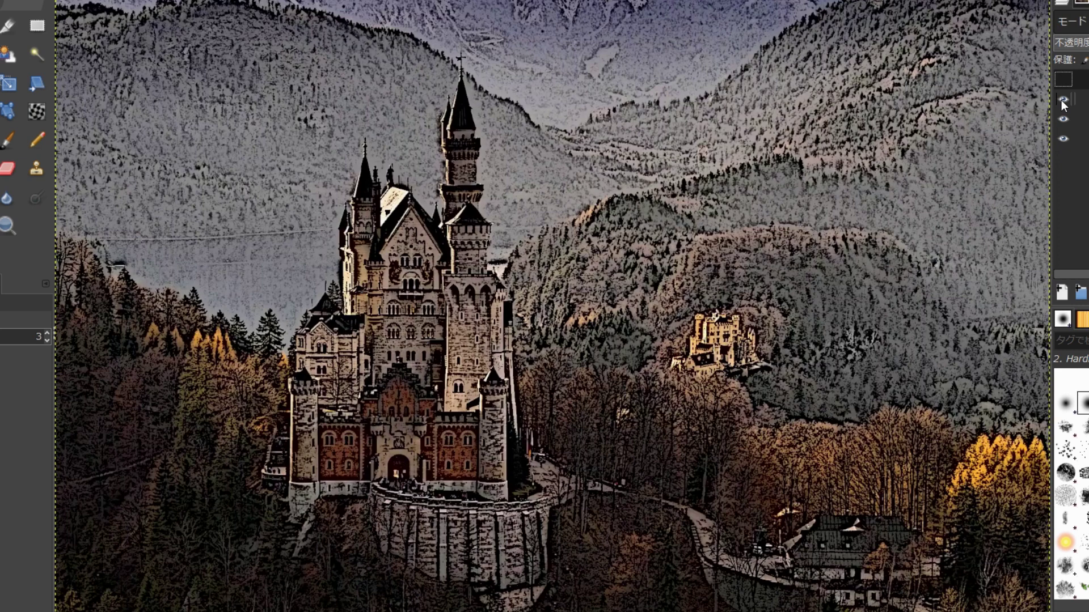
click(1064, 80)
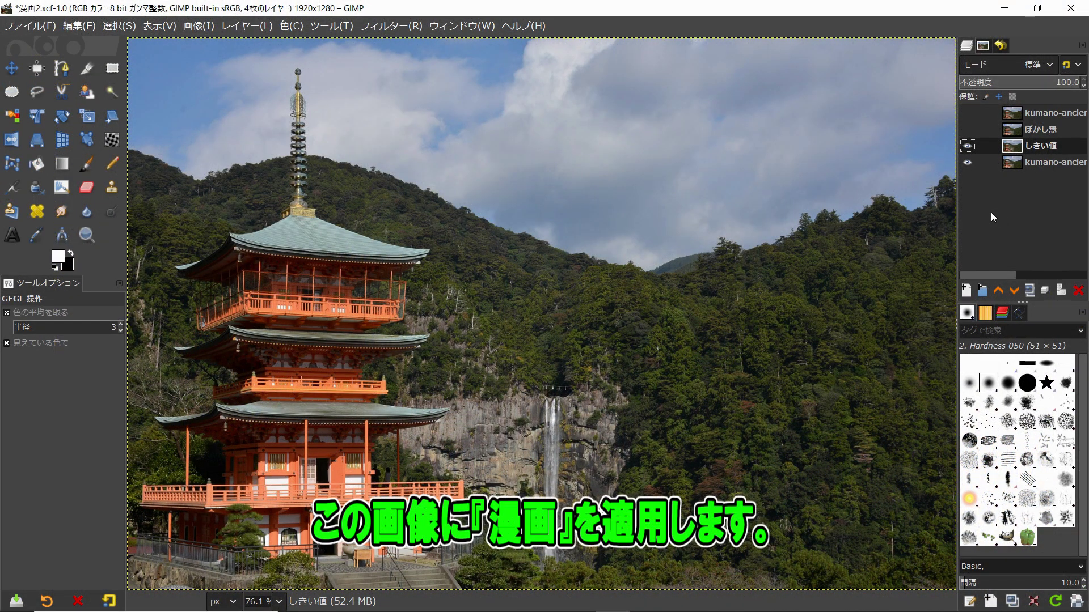
Apply 漫画 to the pagoda しきい値 layer at mask radius 8, percent black 0.3
click(389, 26)
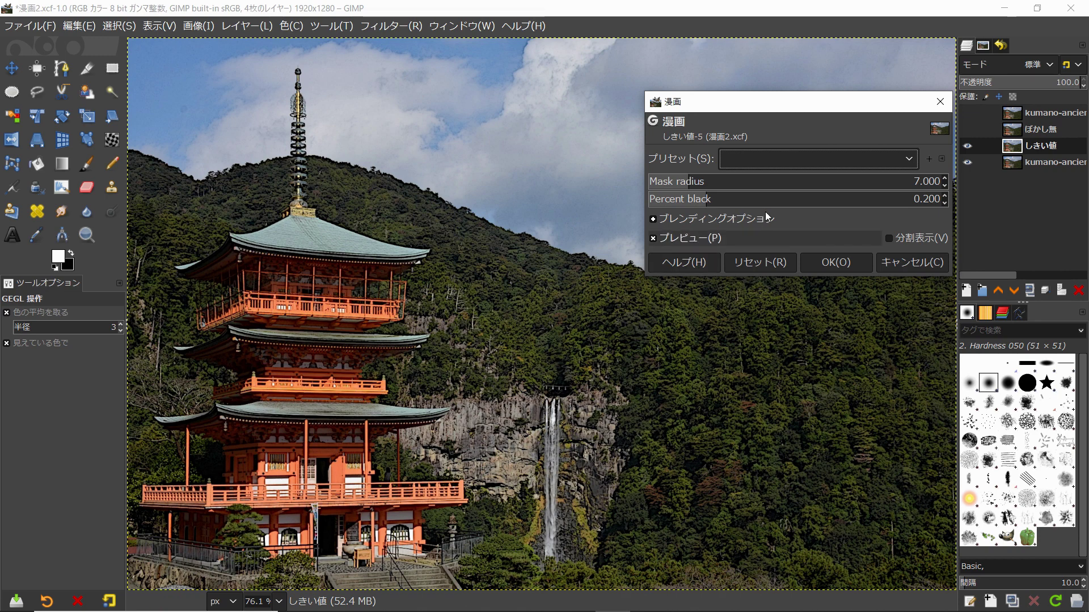
key(alt+r)
scroll(729, 185, up, 1)
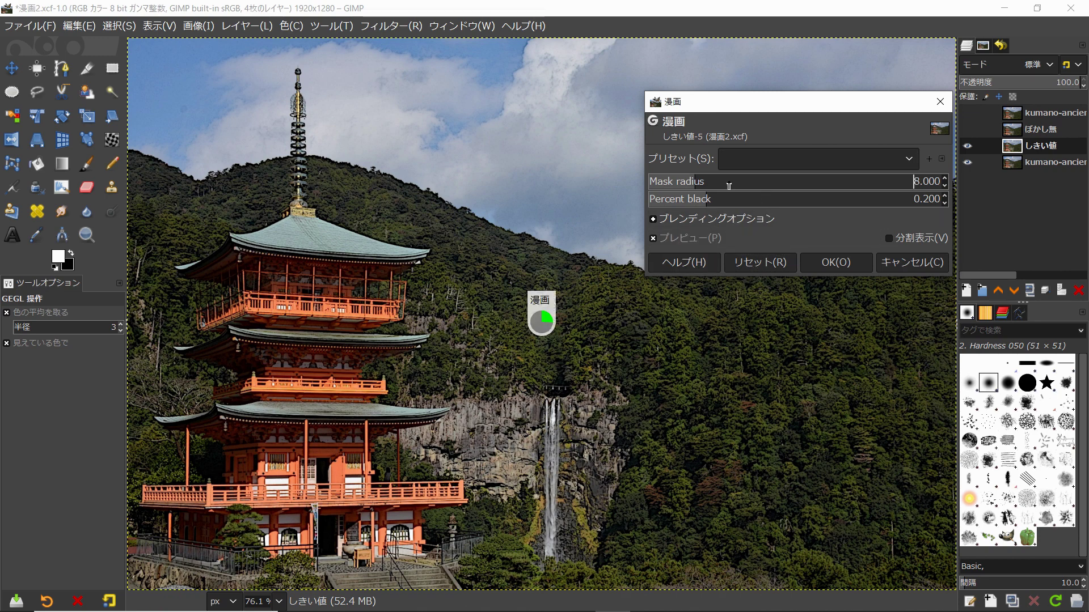
scroll(729, 198, up, 1)
click(830, 264)
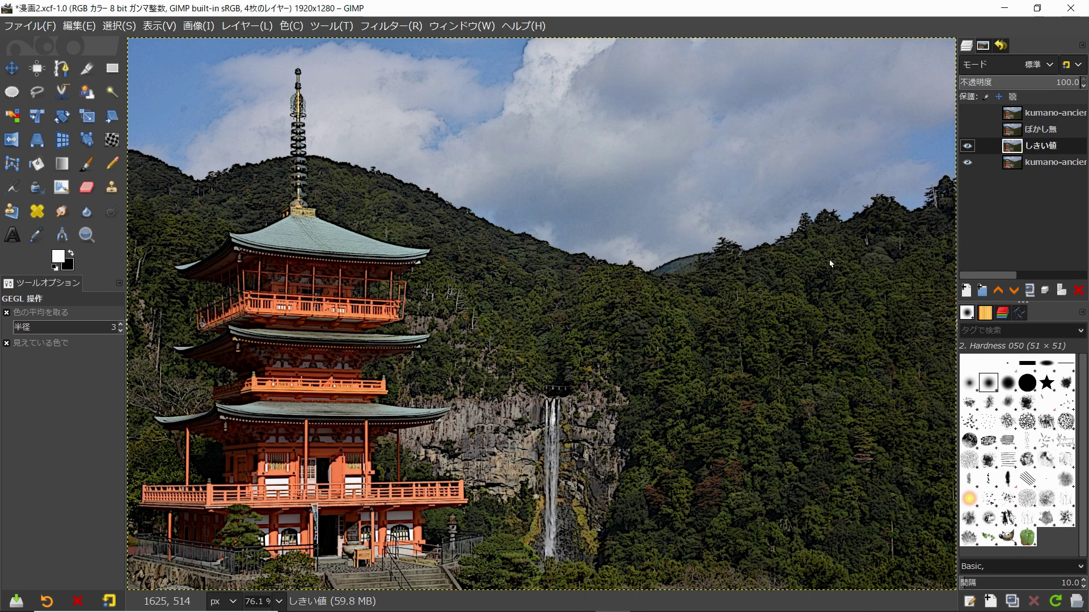
click(288, 29)
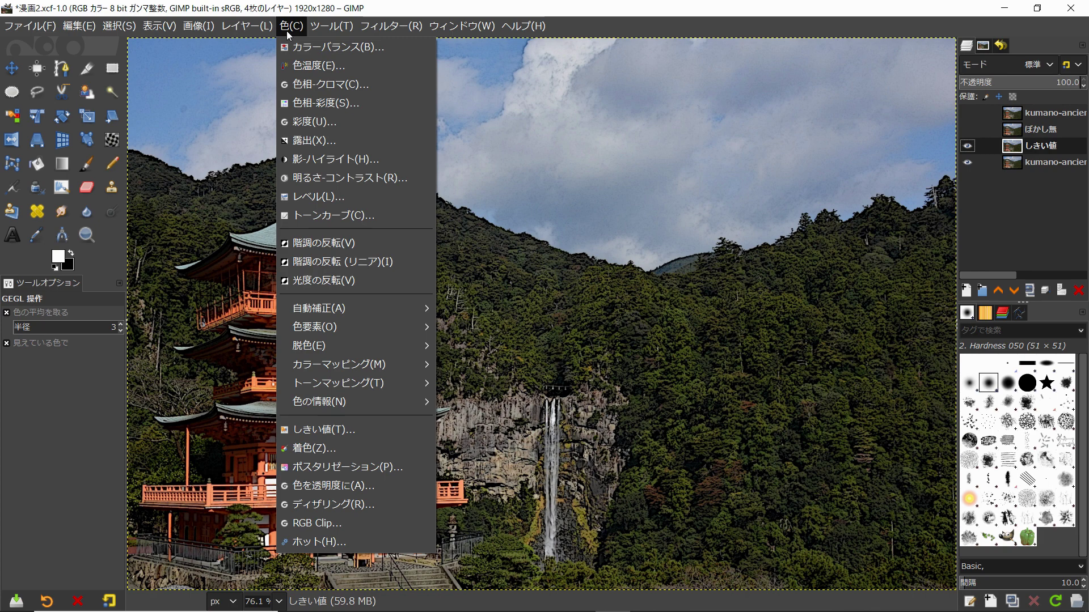
Apply Threshold 41–218 to the しきい値 layer, producing black-and-white pagoda line art
click(334, 430)
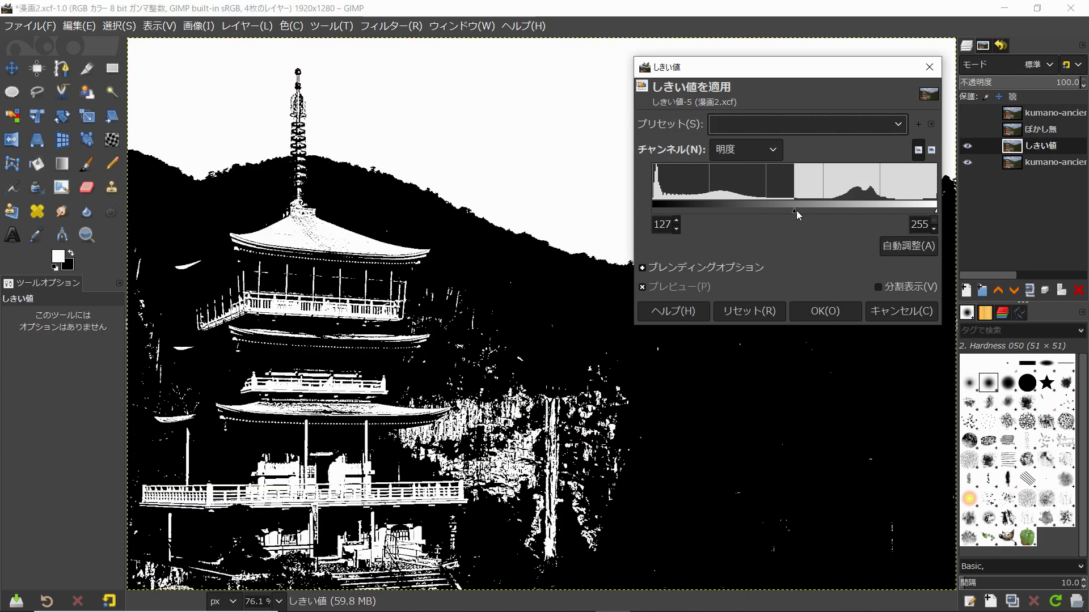
drag(796, 209, 698, 210)
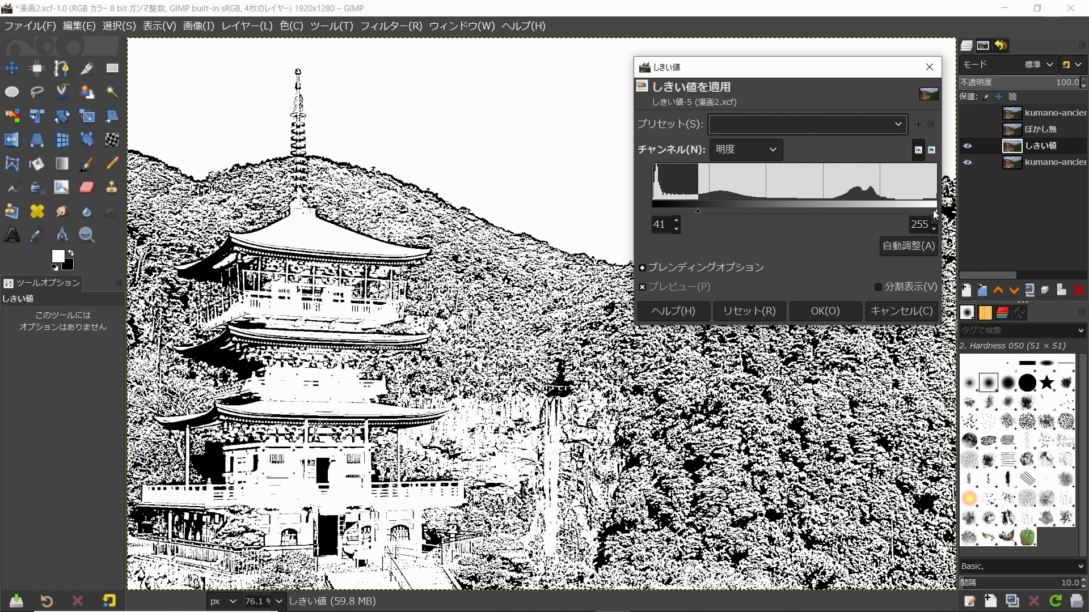
mouse_move(935, 210)
mouse_down()
mouse_move(834, 220)
mouse_move(872, 232)
mouse_up()
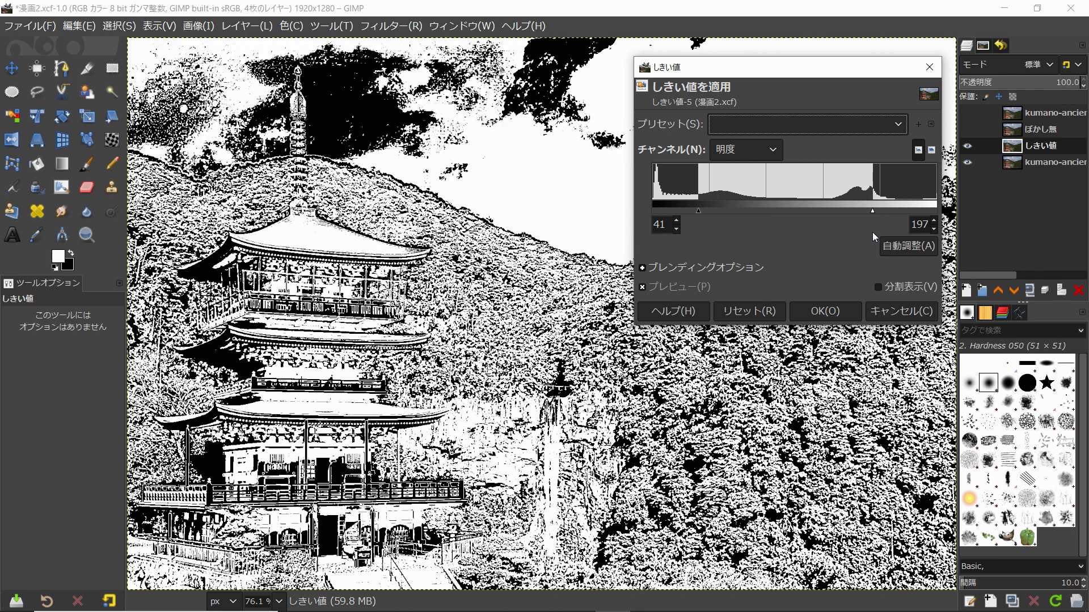
drag(873, 233, 874, 236)
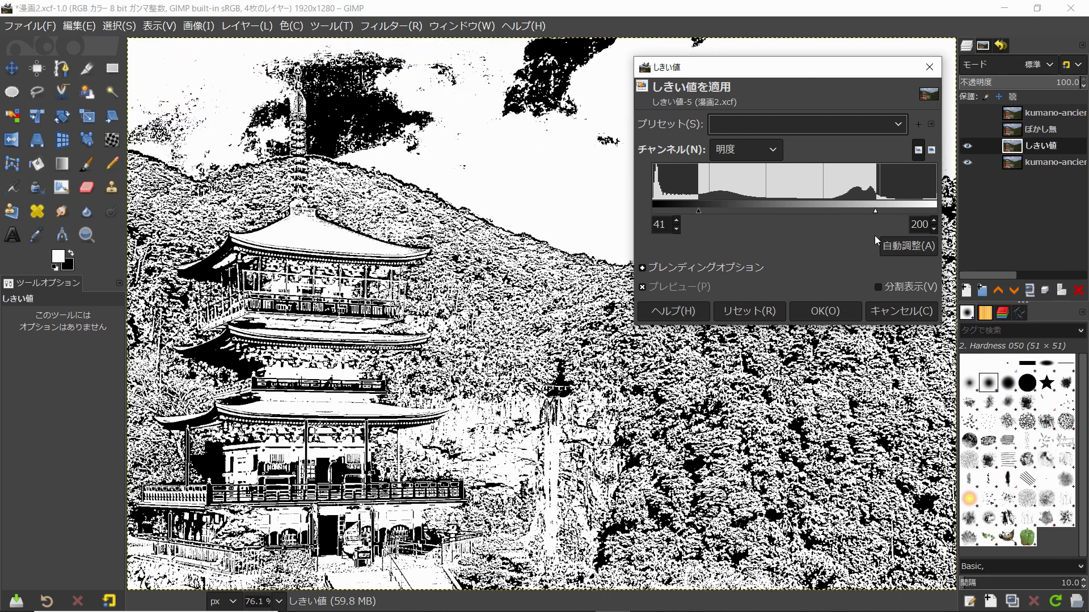
drag(876, 238, 896, 245)
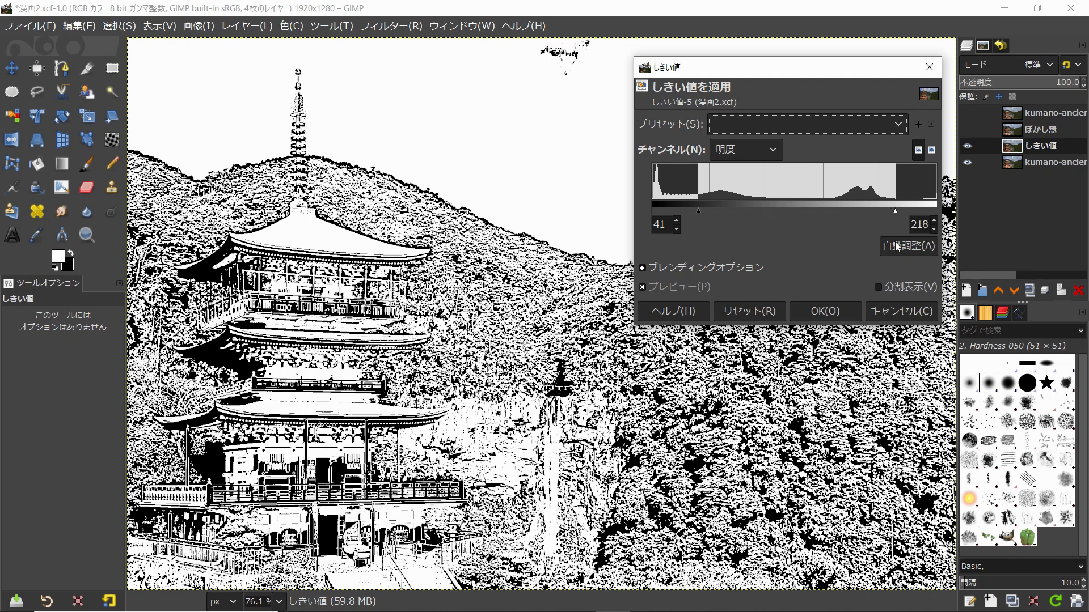
drag(895, 246, 896, 246)
click(825, 310)
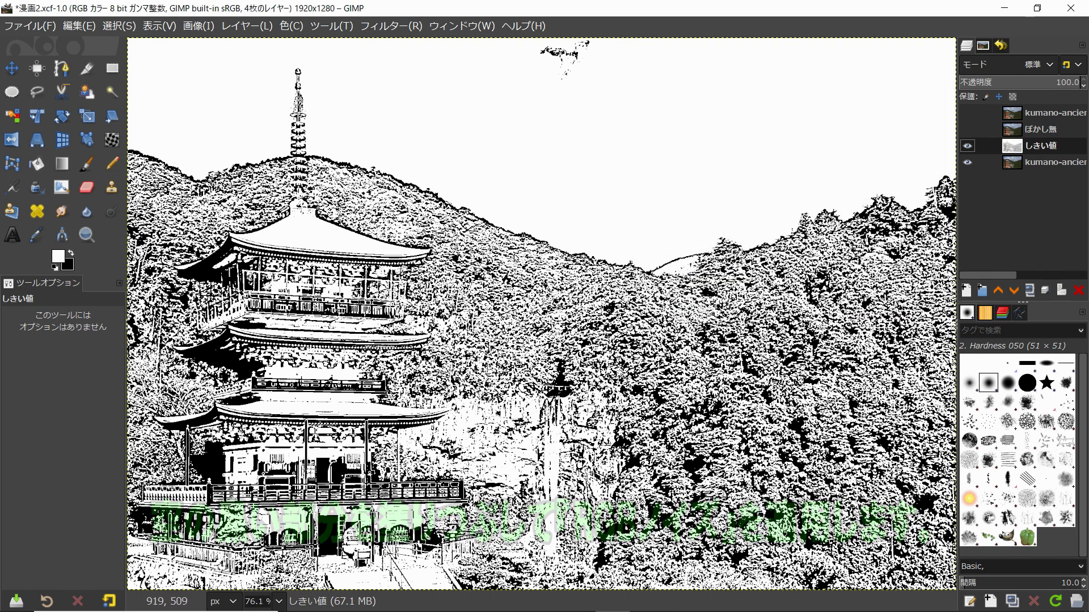
Paint the black blob in the pagoda sky white, then shrink the brush to 71
click(86, 164)
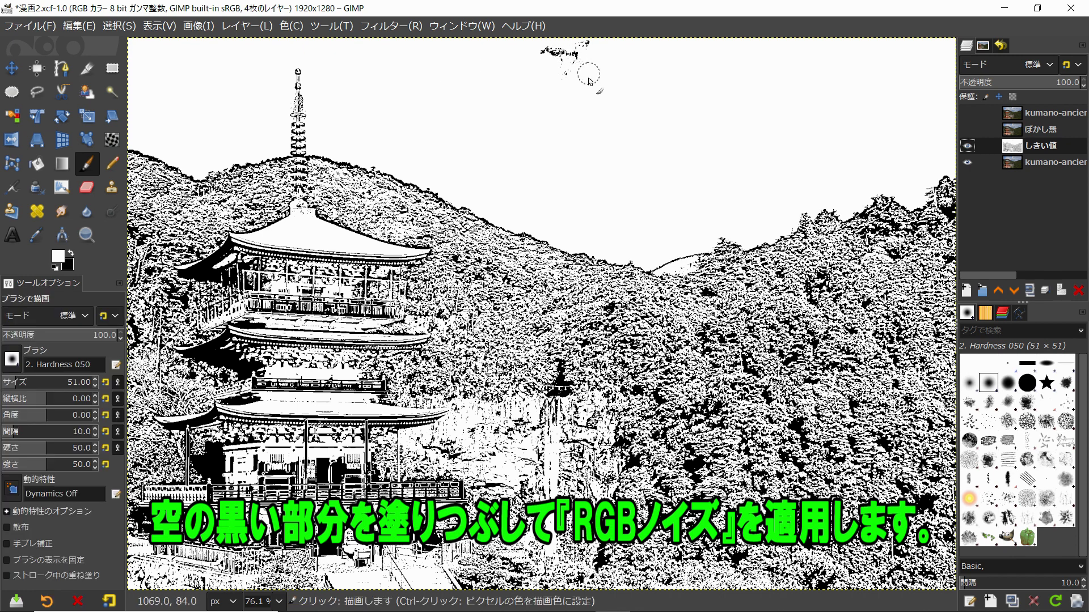
drag(589, 81, 620, 58)
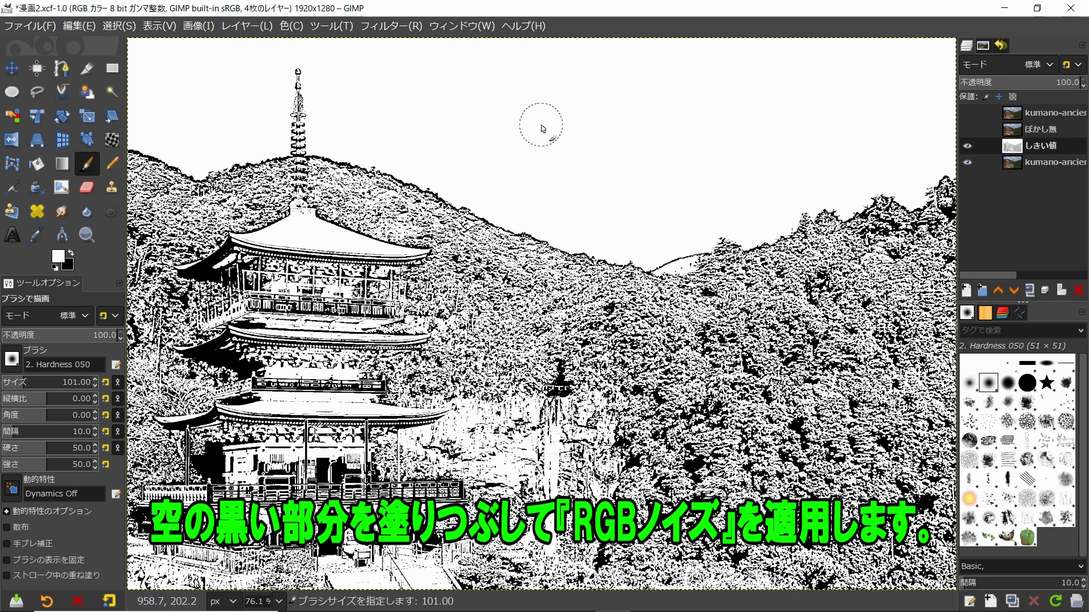
key(shift+bracketleft)
key(shift+bracketleft)
key(shift+bracketleft)
click(381, 26)
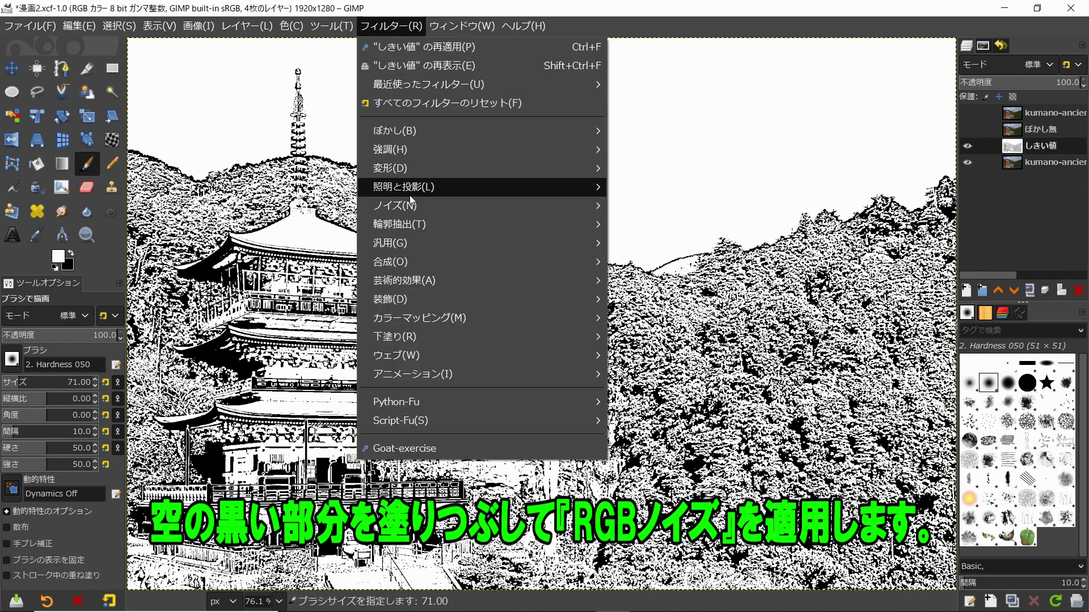
mouse_move(442, 206)
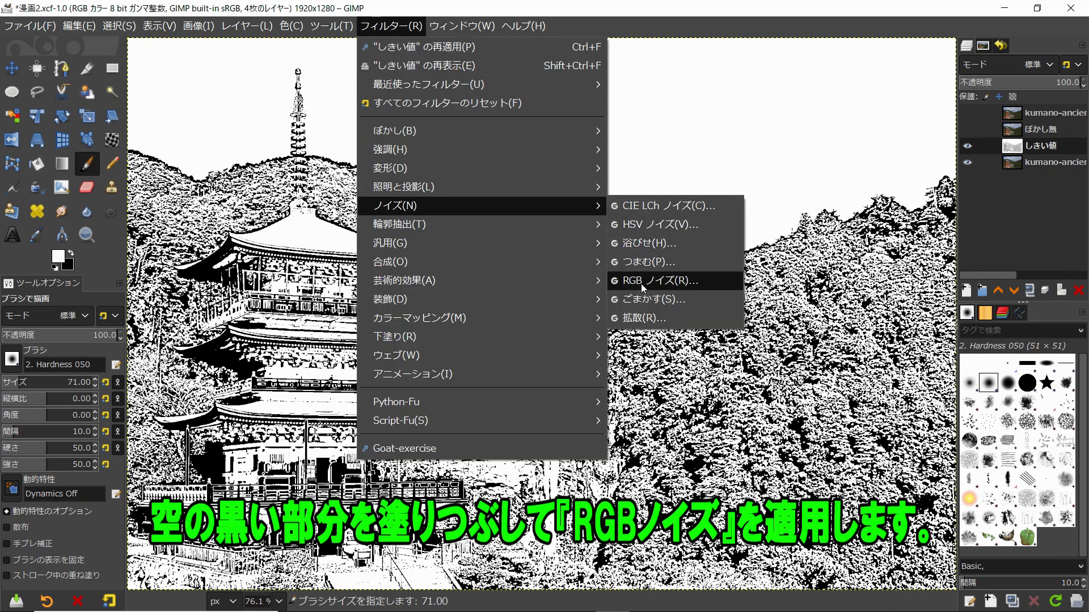
Apply RGB Noise with Independent RGB unchecked and value 0.300 to the line art
click(640, 280)
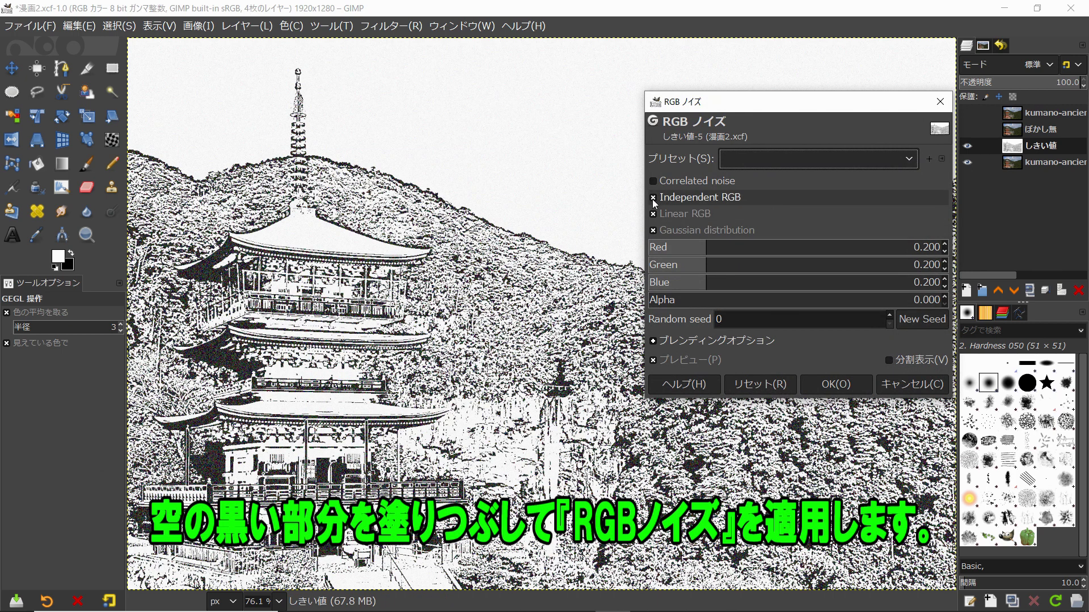
click(652, 197)
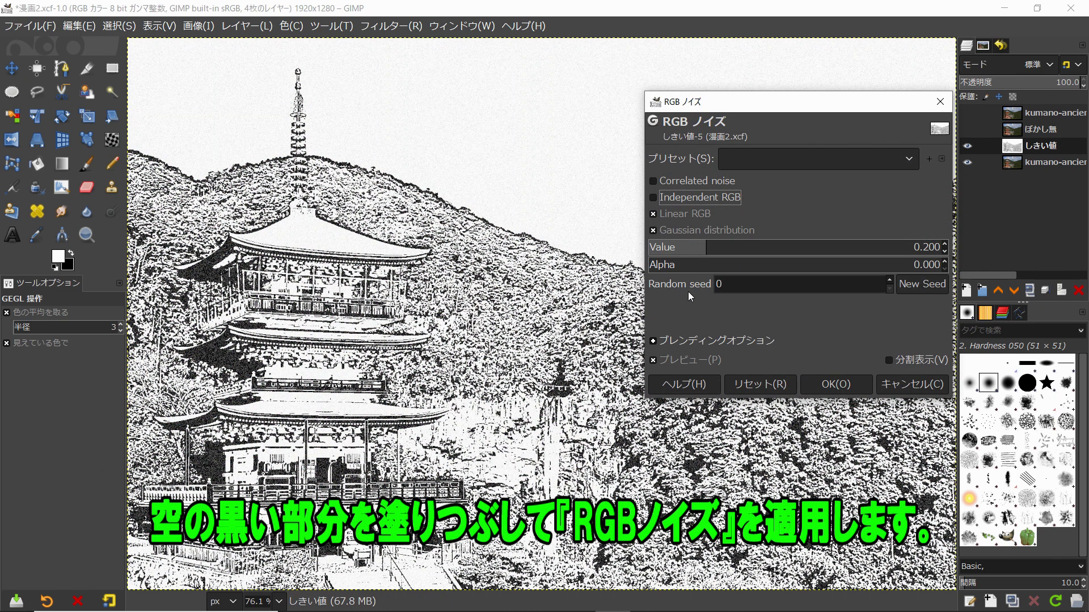
click(736, 248)
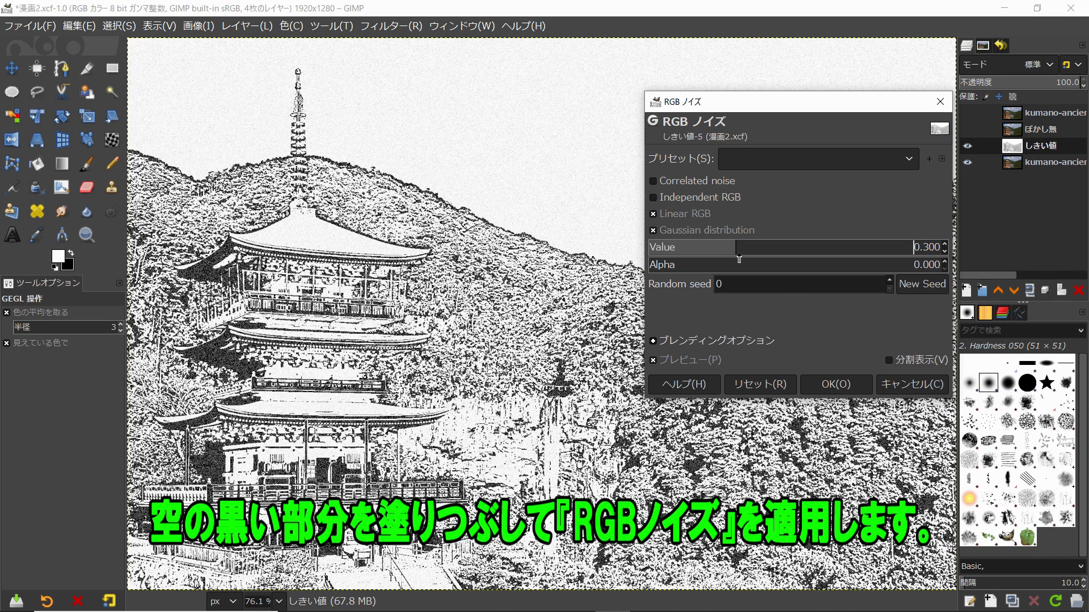
click(811, 385)
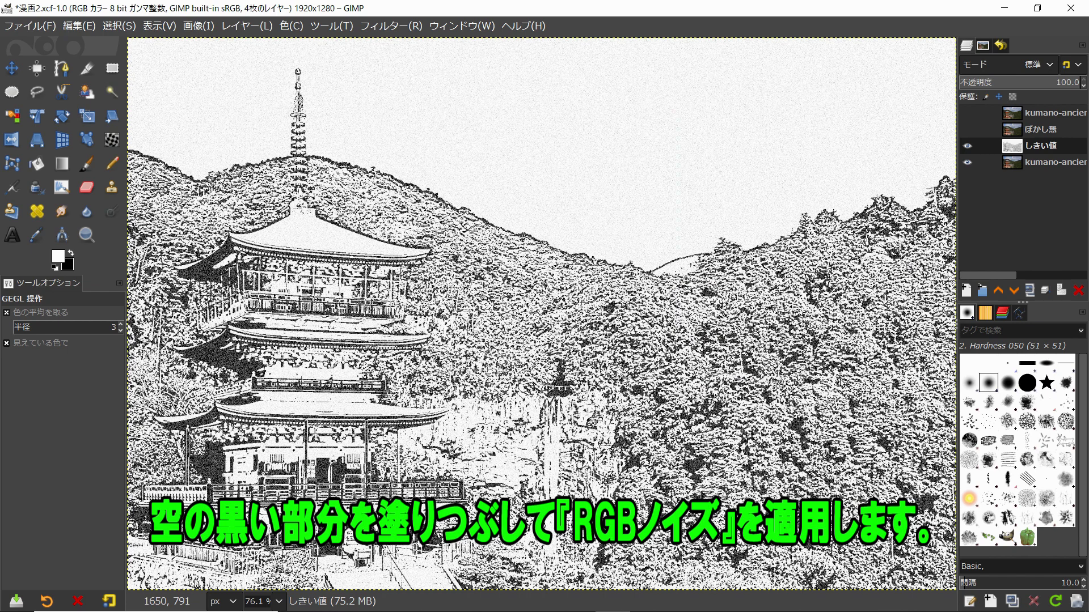
Apply Brightness-Contrast with contrast 44 to the しきい値 line-art layer
click(299, 26)
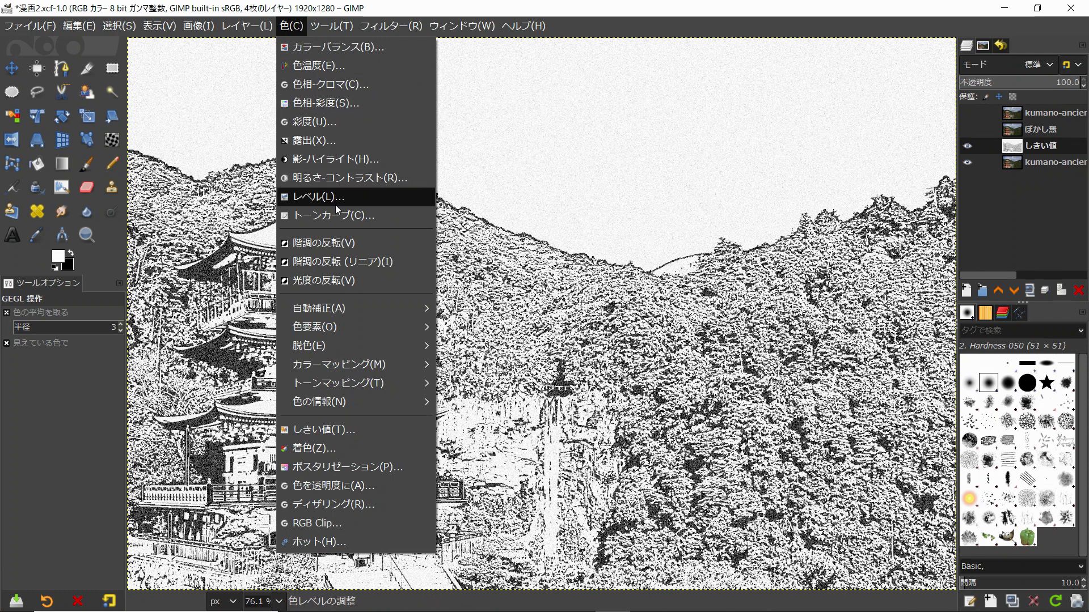
click(344, 180)
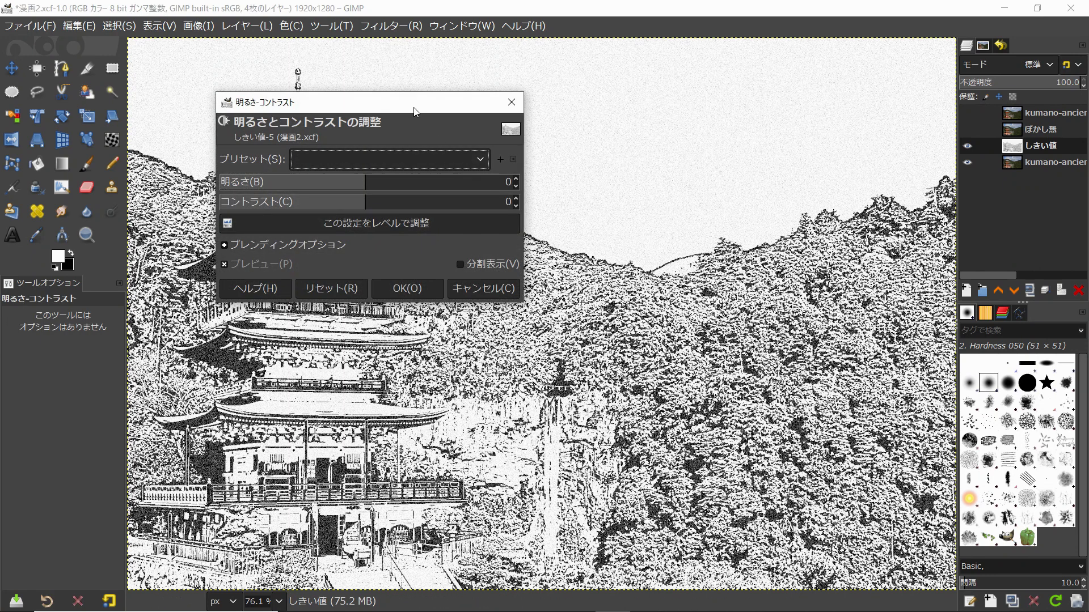
mouse_move(414, 108)
mouse_down()
mouse_move(662, 126)
mouse_move(838, 66)
mouse_up()
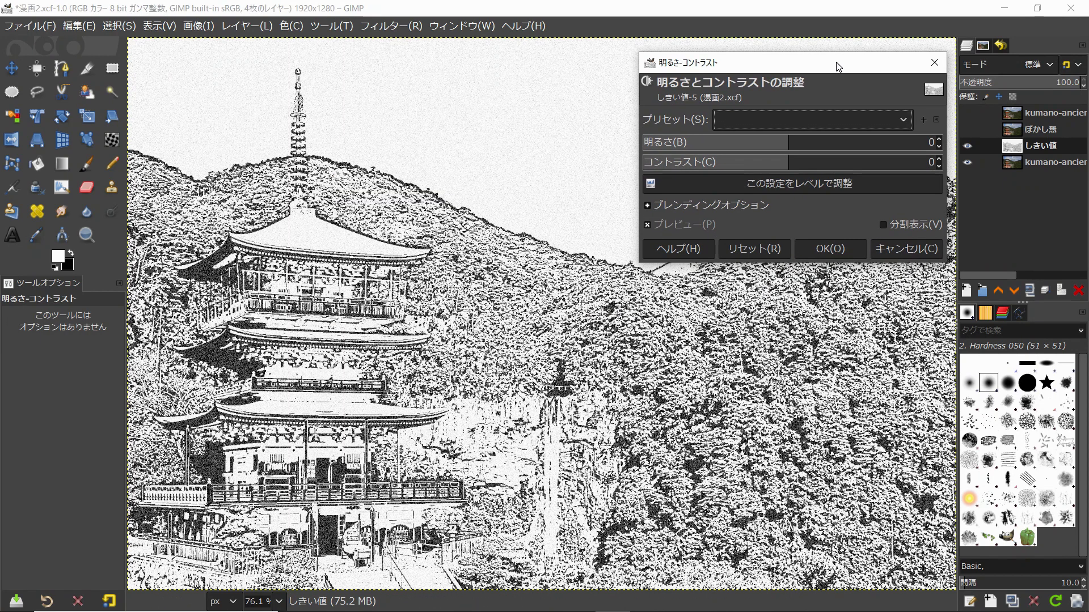
click(779, 164)
mouse_move(780, 164)
mouse_down()
mouse_move(856, 166)
mouse_move(838, 169)
mouse_up()
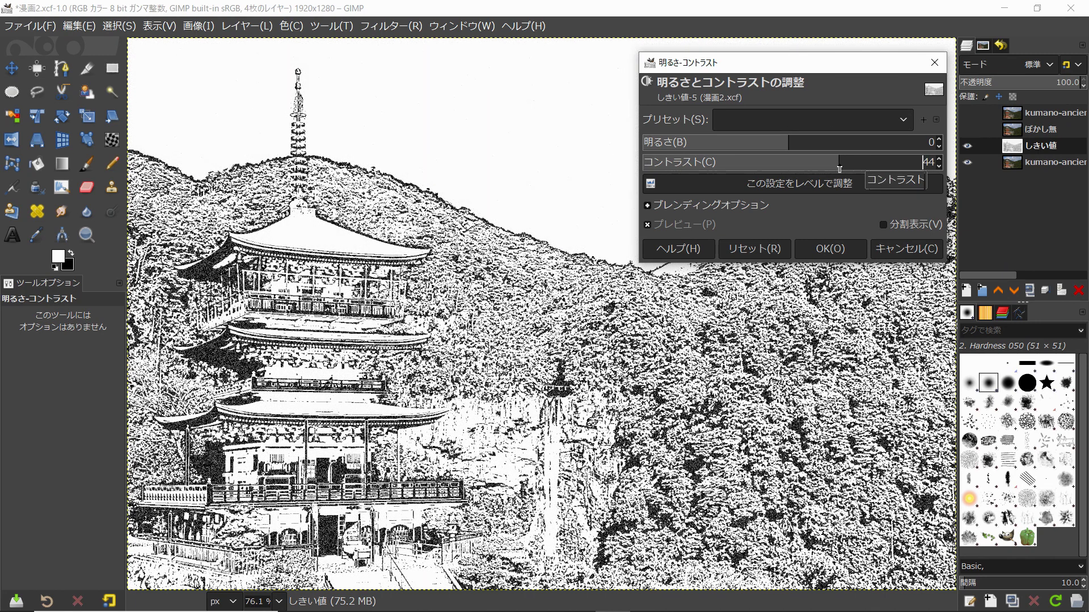
click(849, 253)
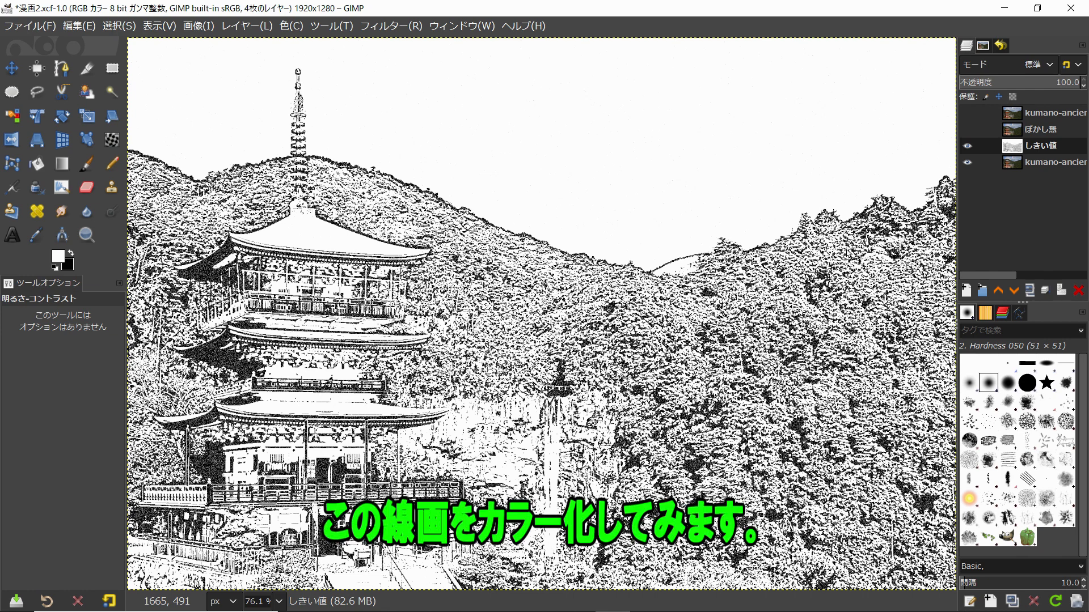
Duplicate the photo layer, hide しきい値 コピー, and select the しきい値 layer
click(1030, 291)
click(1016, 181)
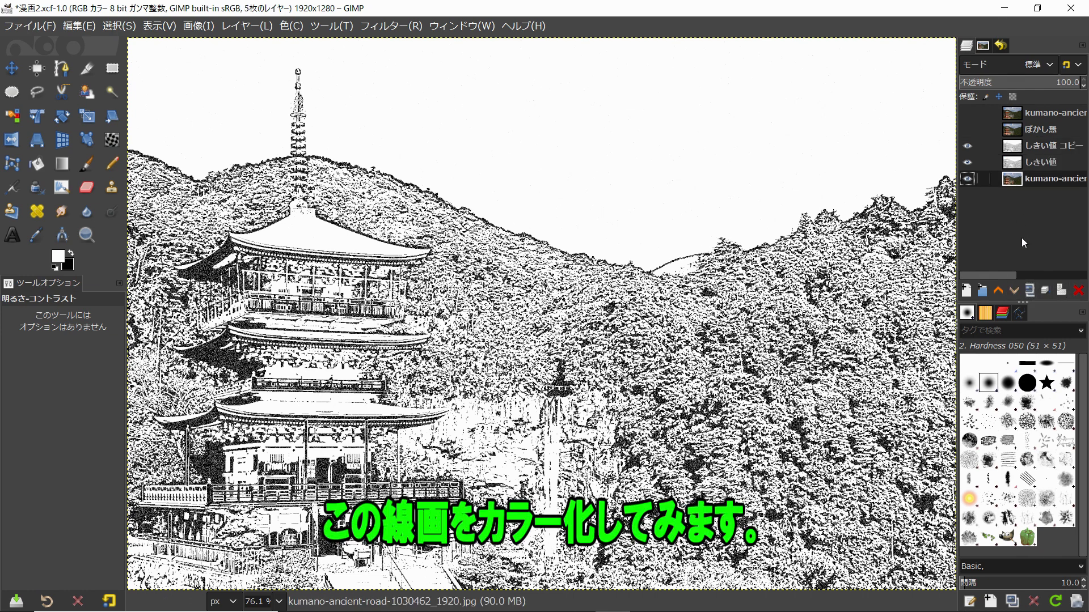
click(1029, 291)
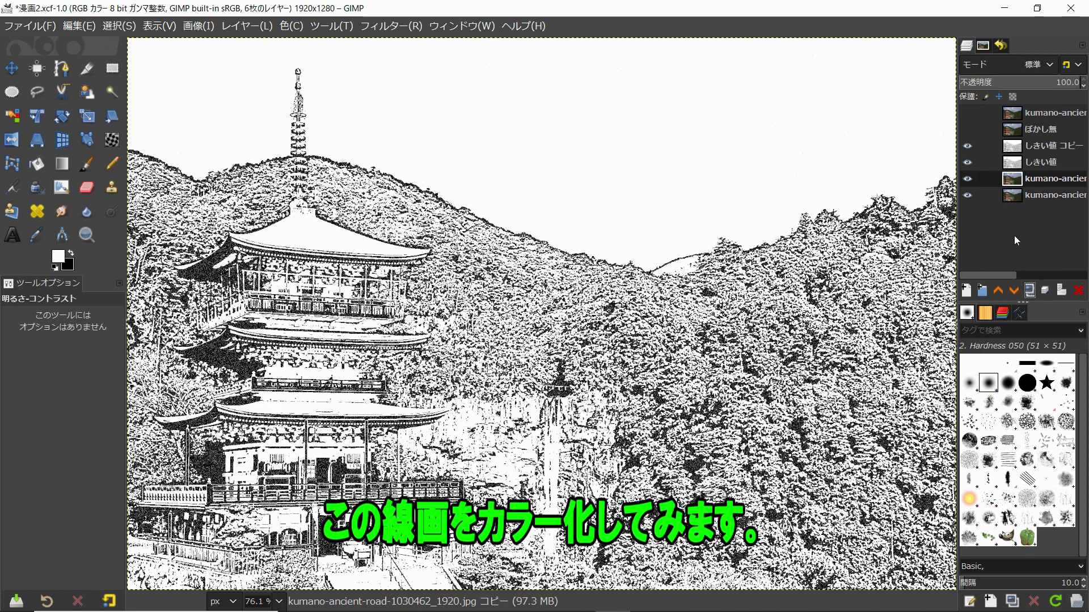
click(968, 146)
click(1015, 164)
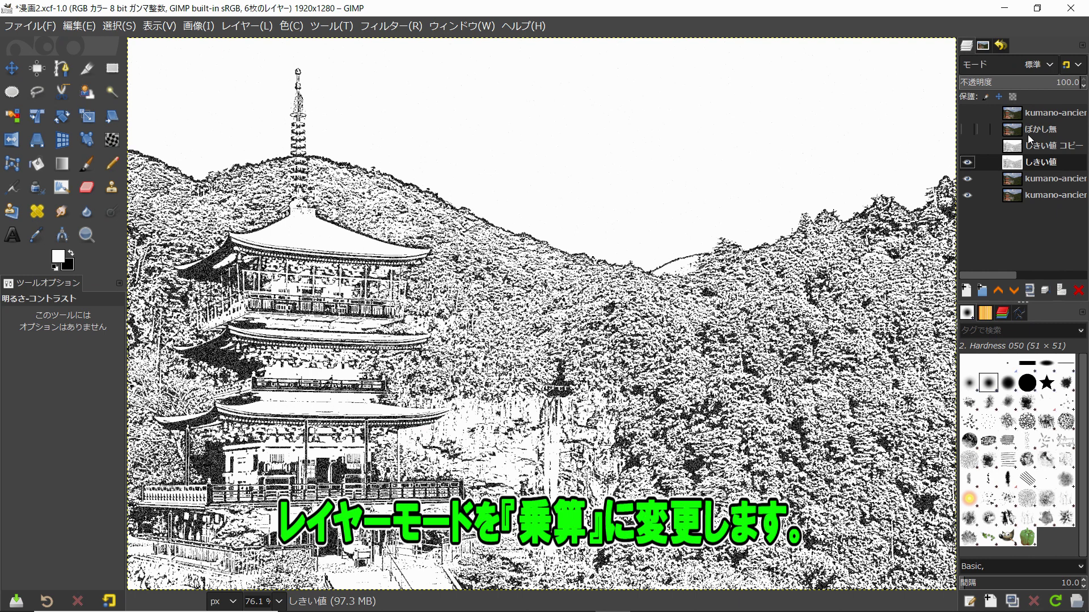
Try the しきい値 blend modes 乗算, Linear burn, then ソフトライト over the photo
click(1046, 65)
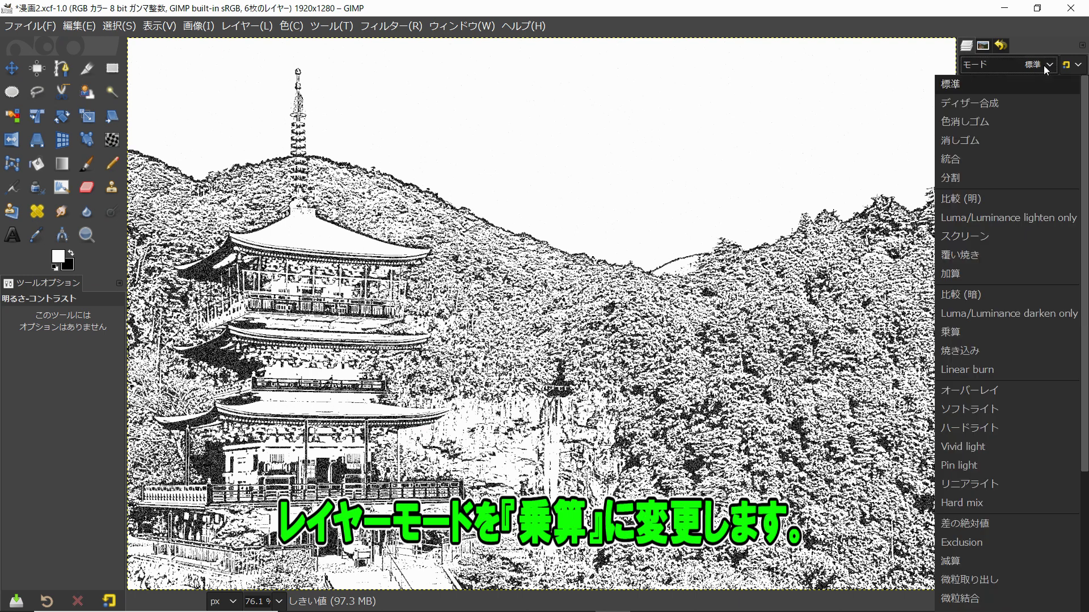
click(1019, 329)
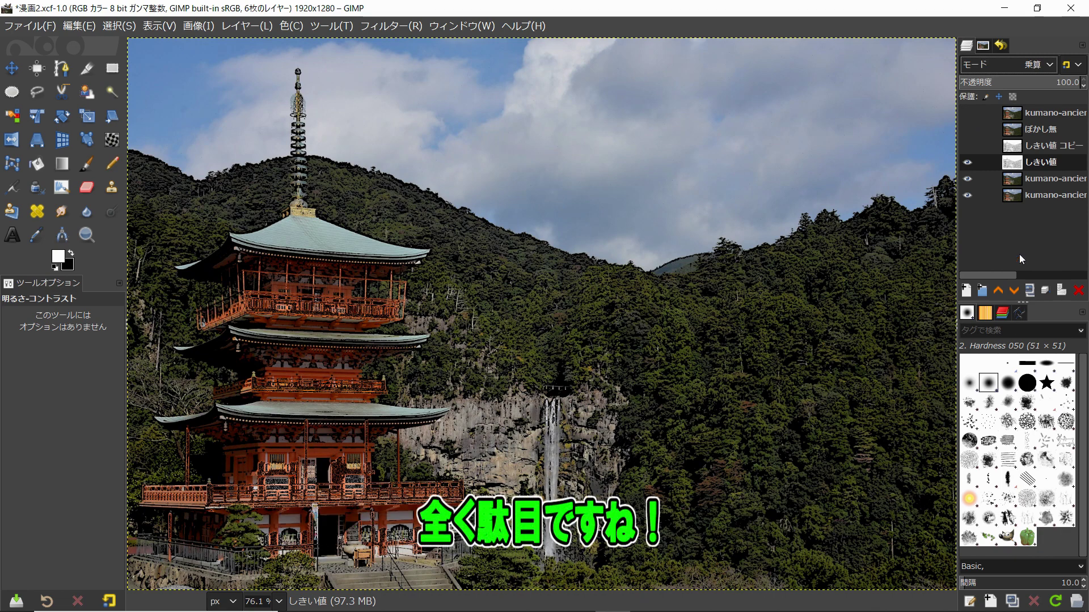
click(1041, 67)
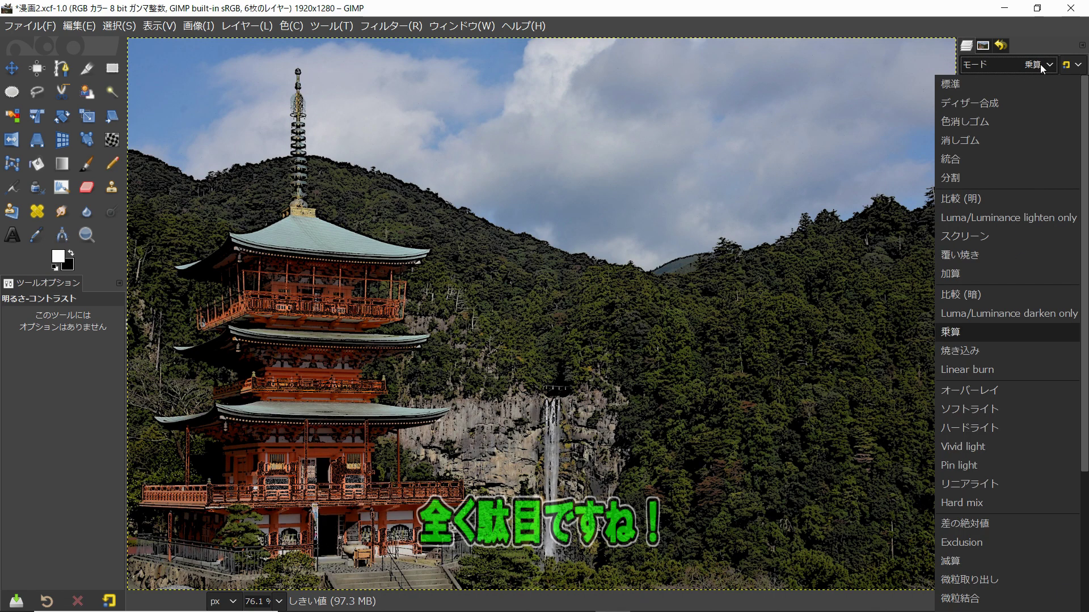
click(1014, 375)
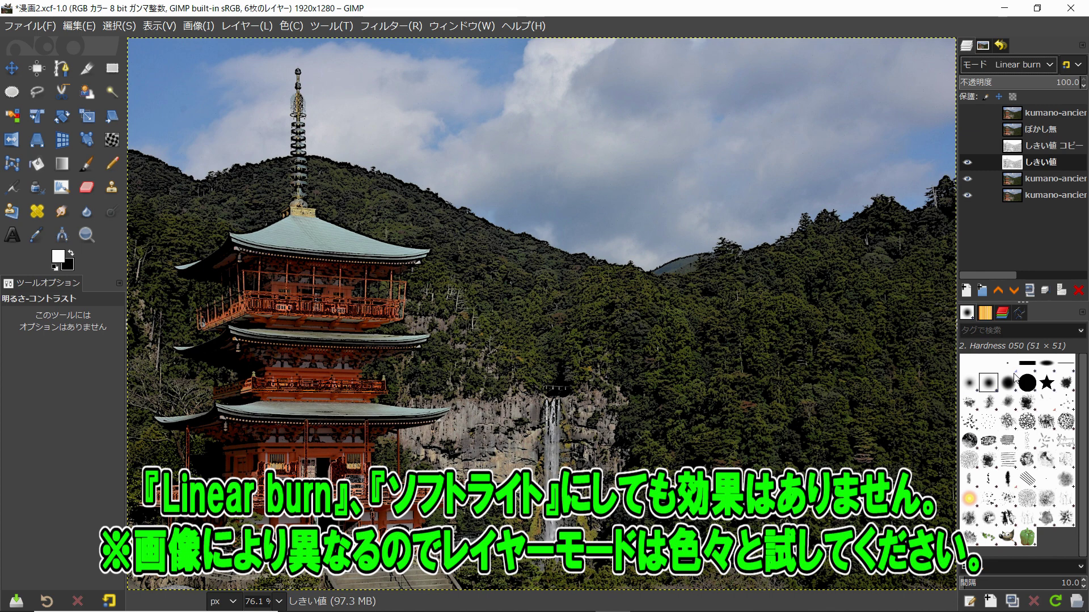
click(1044, 67)
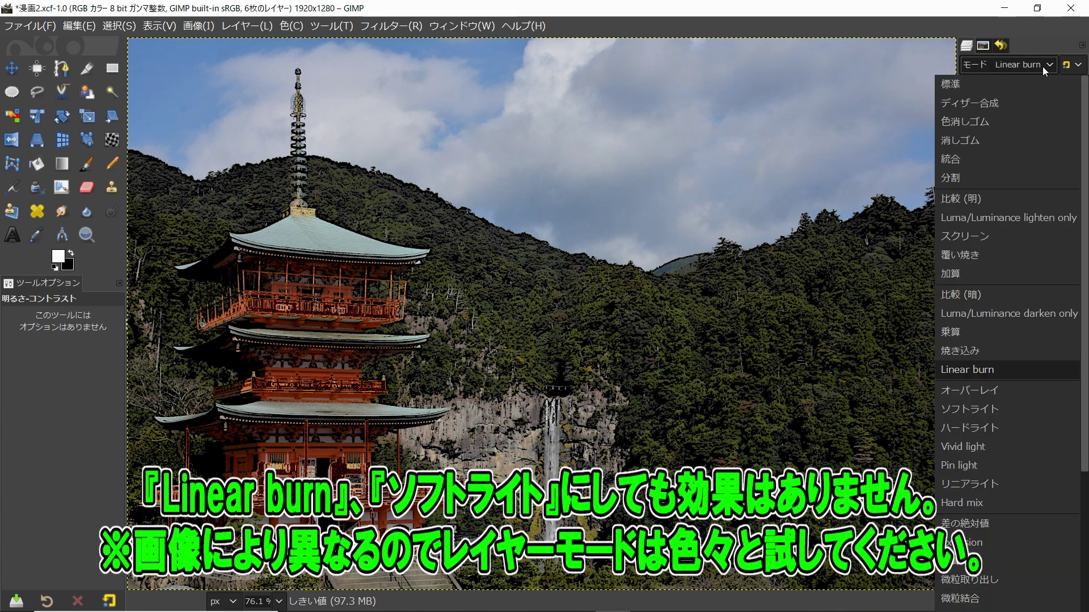
click(1032, 409)
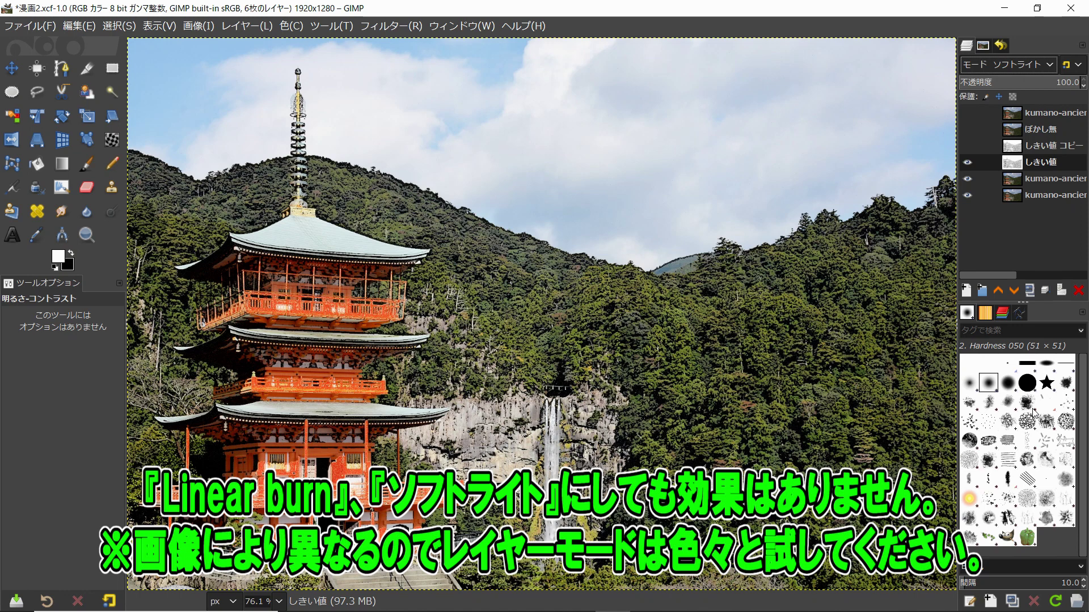
click(1047, 67)
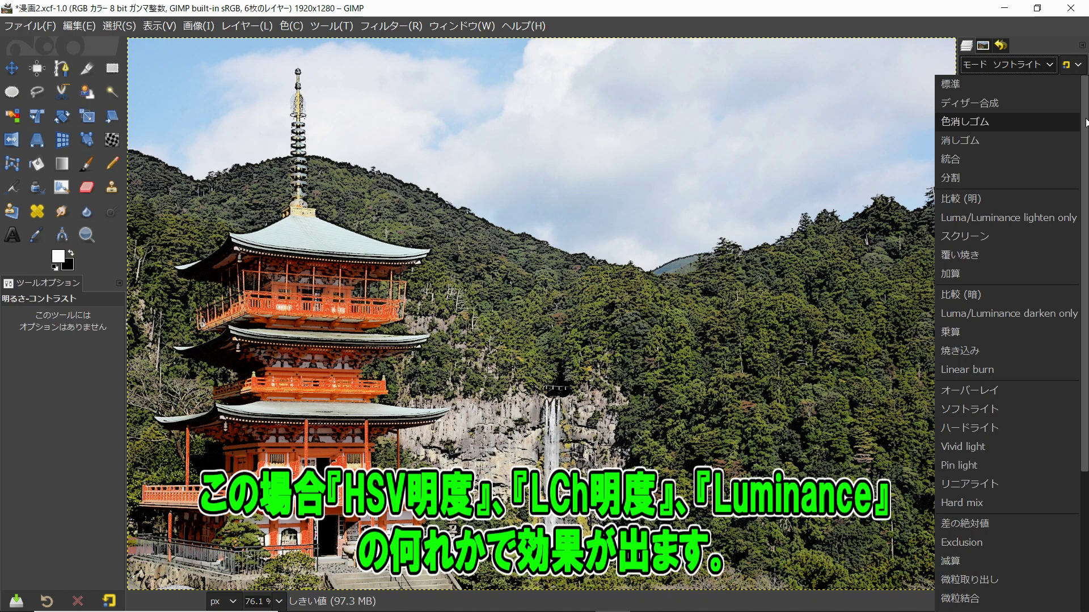
scroll(1085, 122, down, 5)
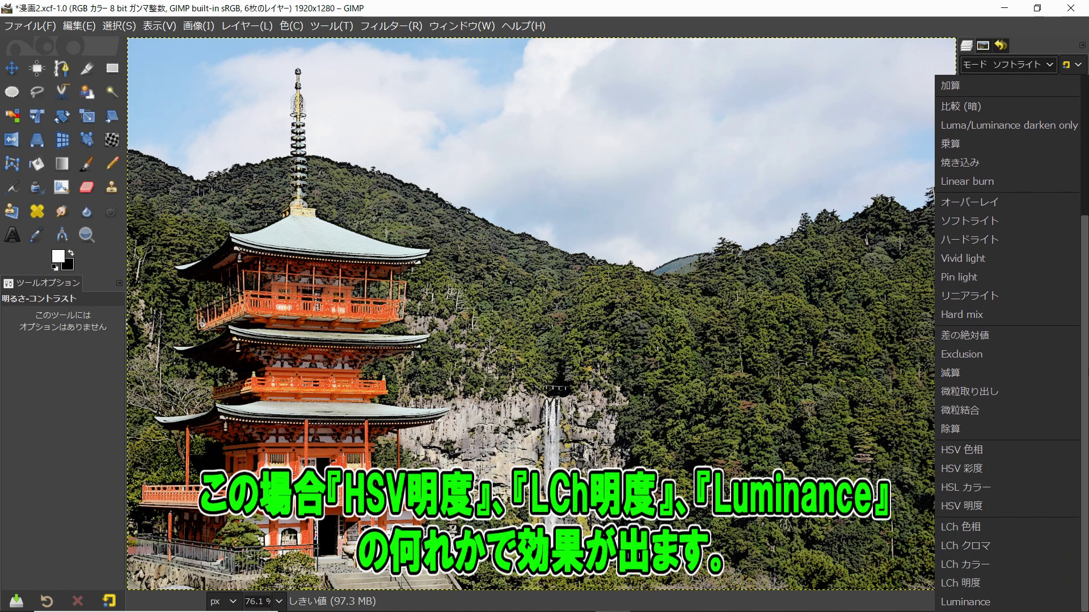
Cycle しきい値 through HSV 明度 and LCh 明度 to Luminance, then select the photo copy
click(1023, 502)
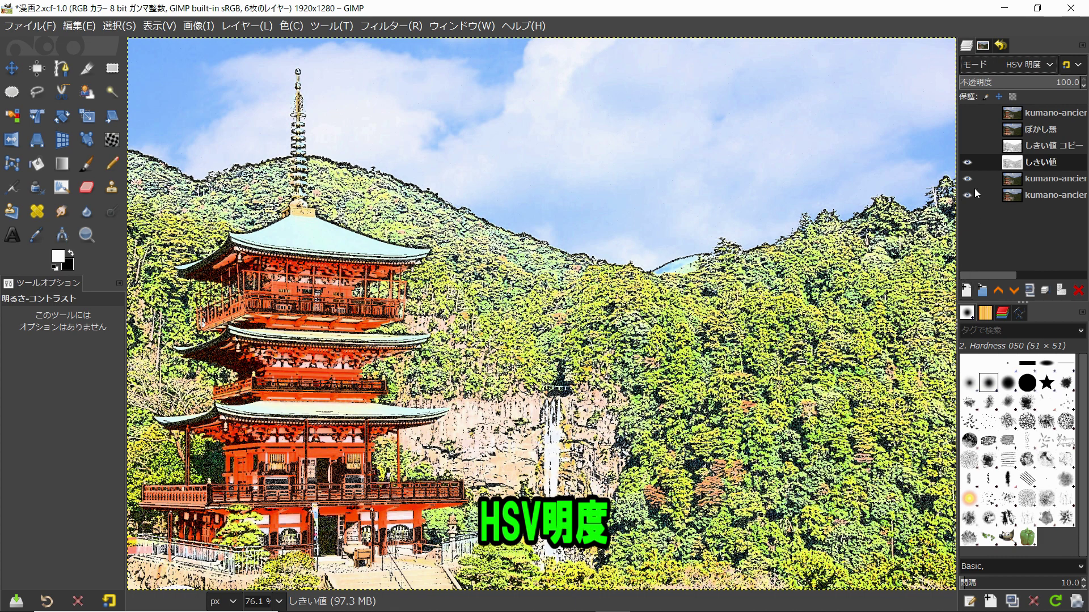
click(968, 163)
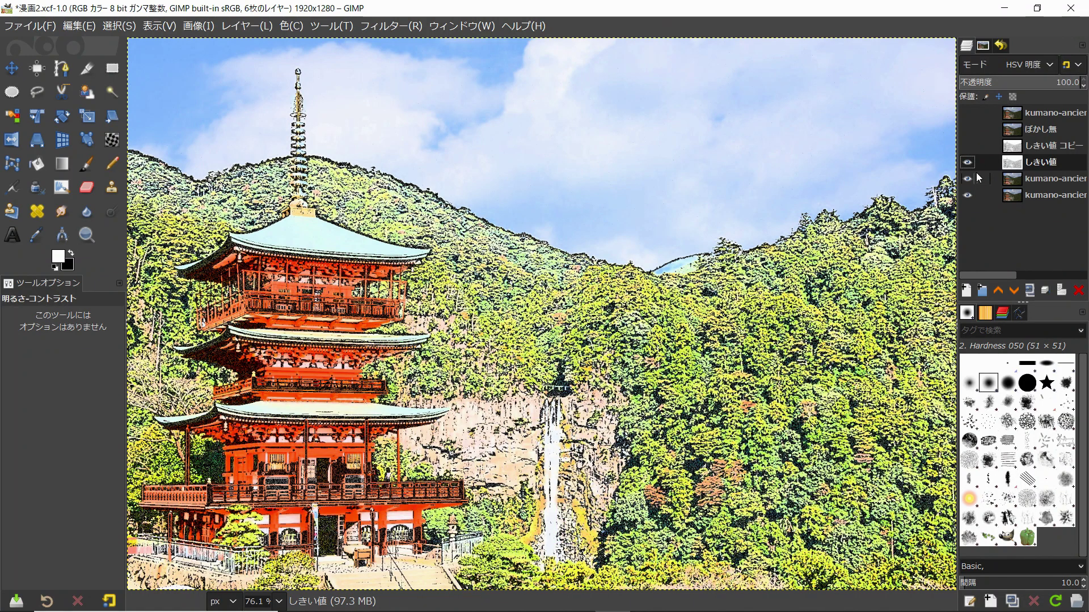
click(1053, 67)
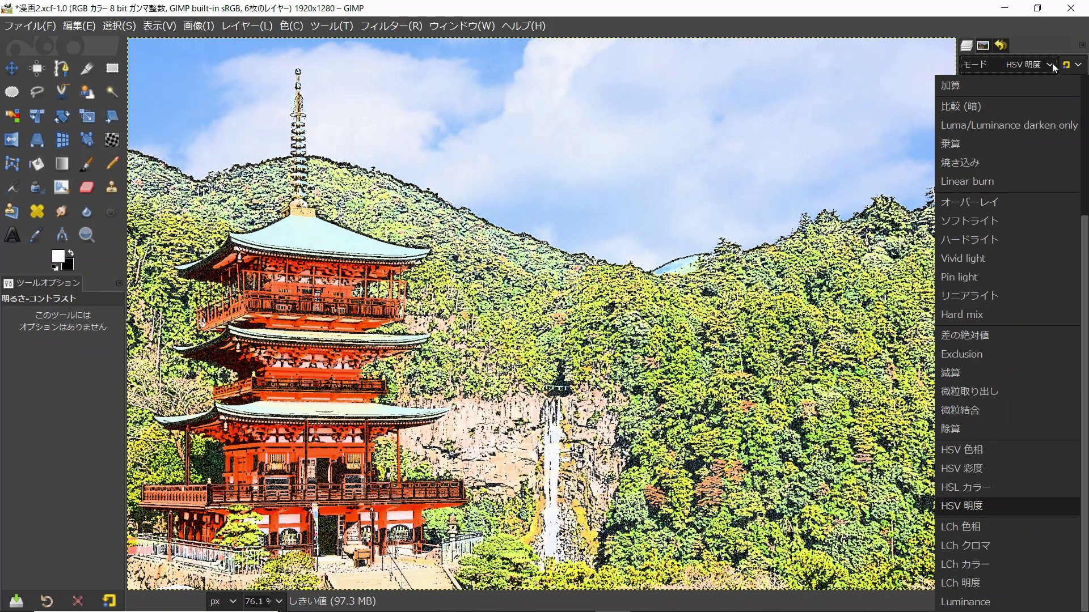
click(1031, 589)
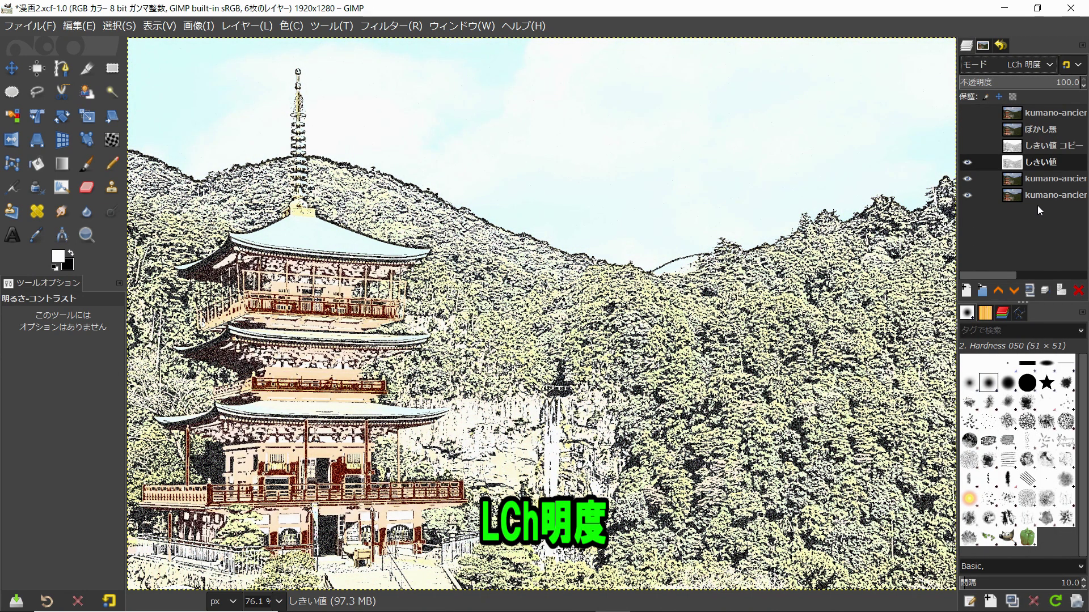
click(1044, 66)
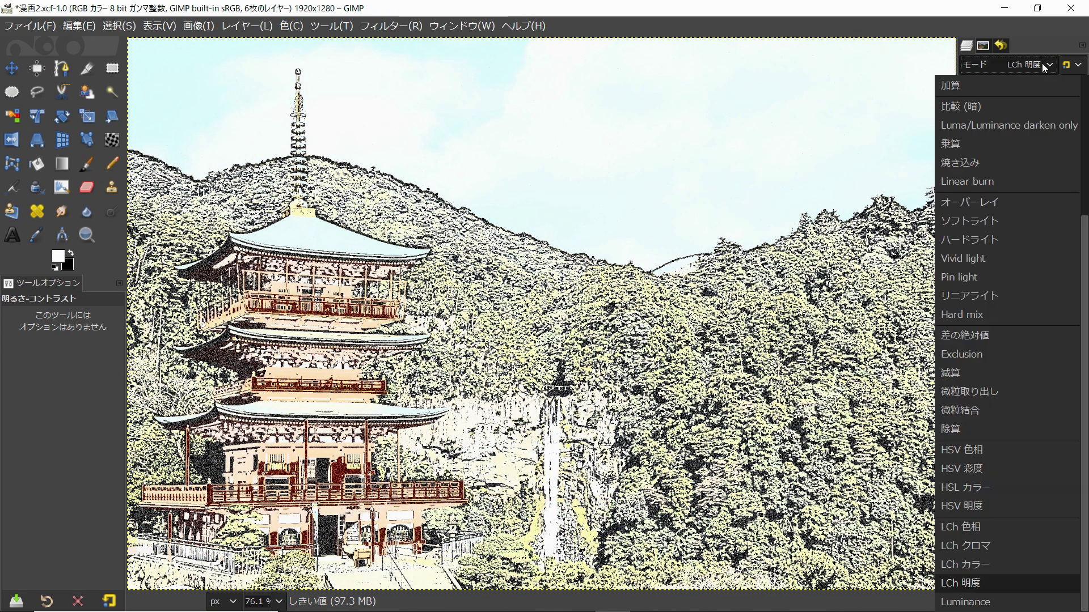
click(1004, 602)
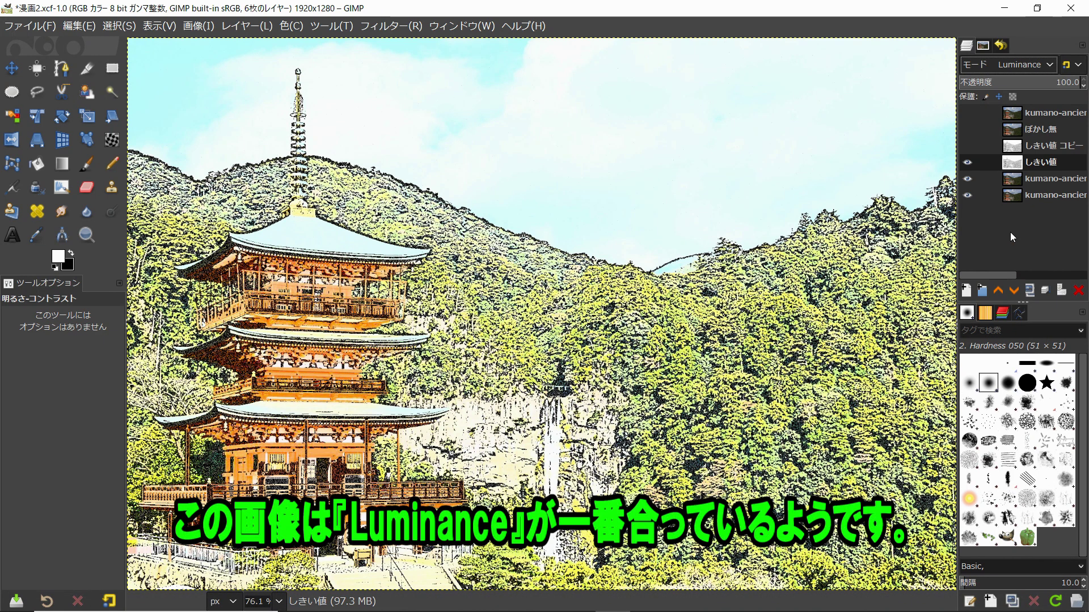
click(1011, 182)
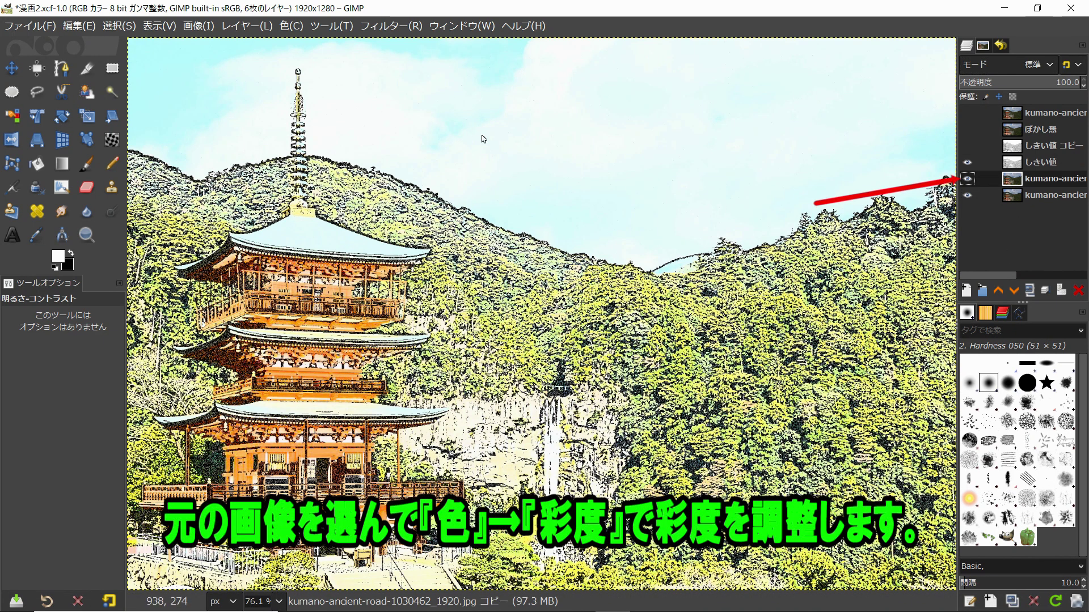
Raise the photo copy's saturation slightly with the 彩度 adjustment
click(299, 26)
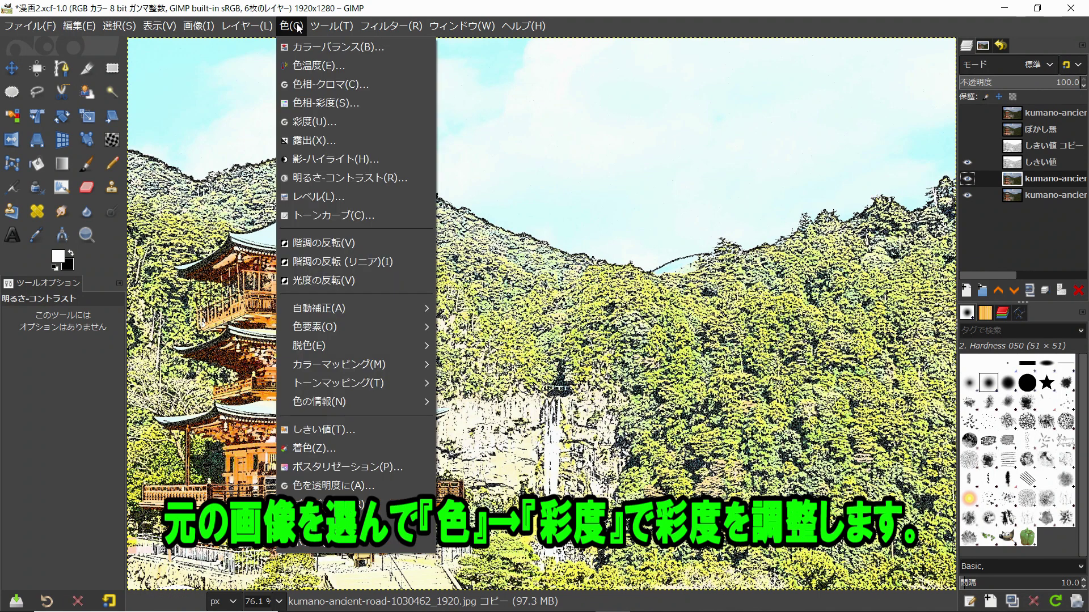
click(314, 122)
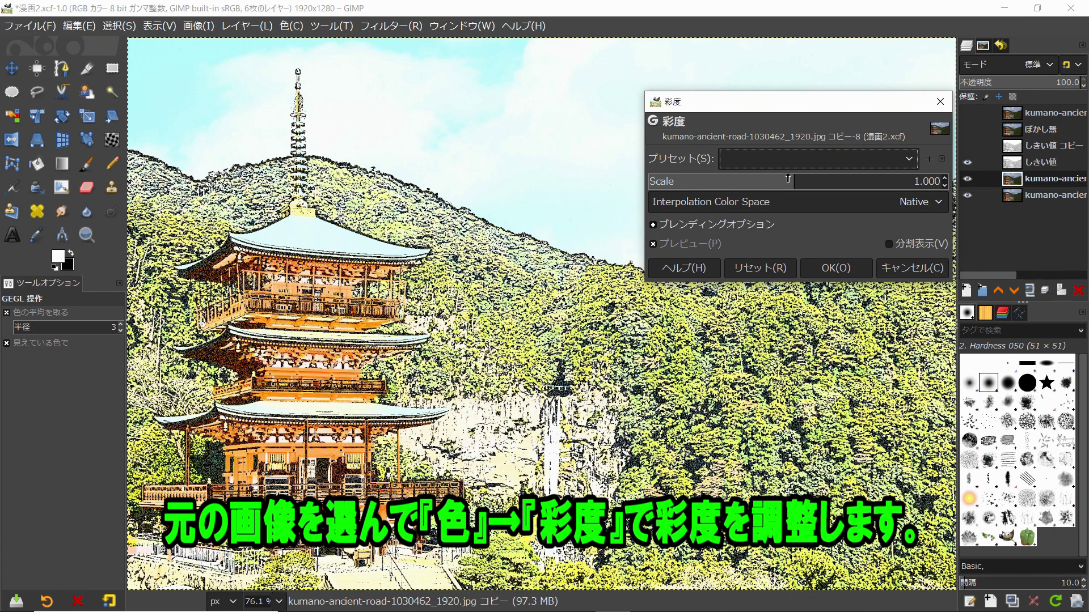
drag(789, 182, 808, 177)
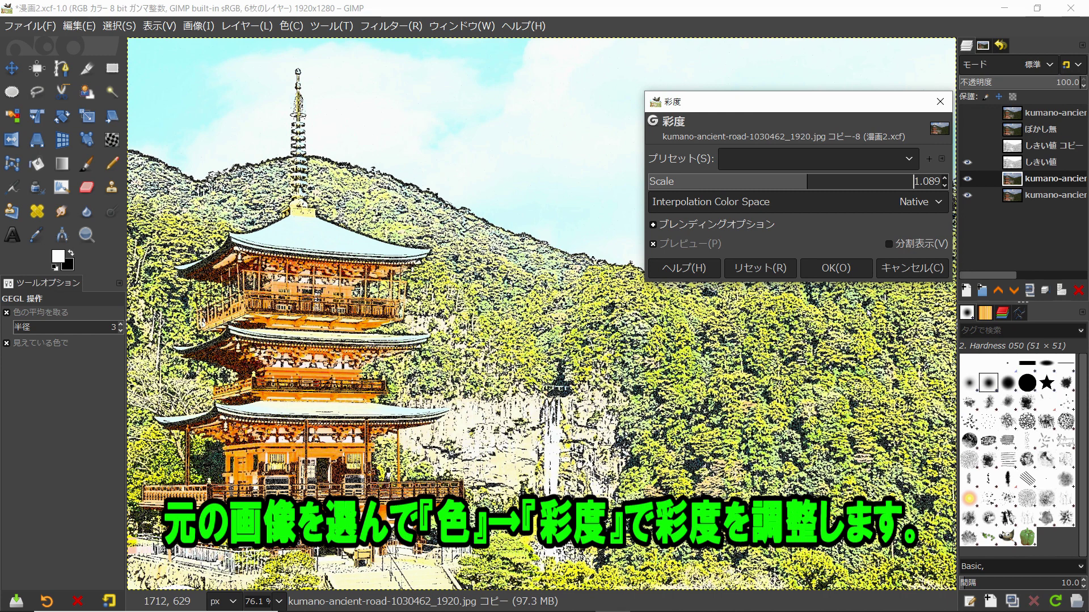
click(836, 268)
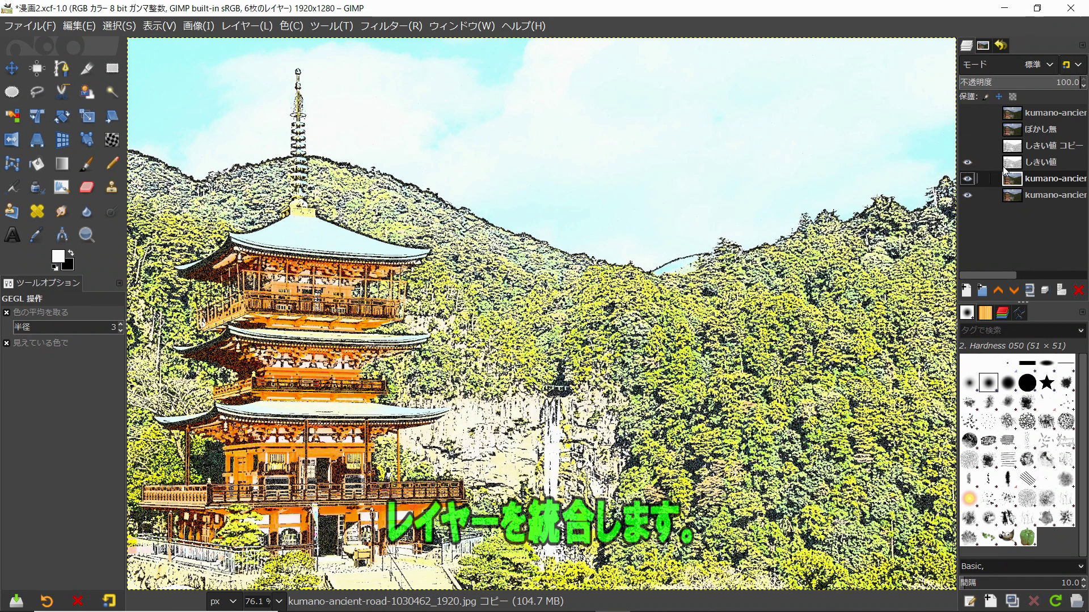
Merge しきい値 down into the photo copy, then hide the merged cartoon layer
click(1015, 163)
click(1043, 288)
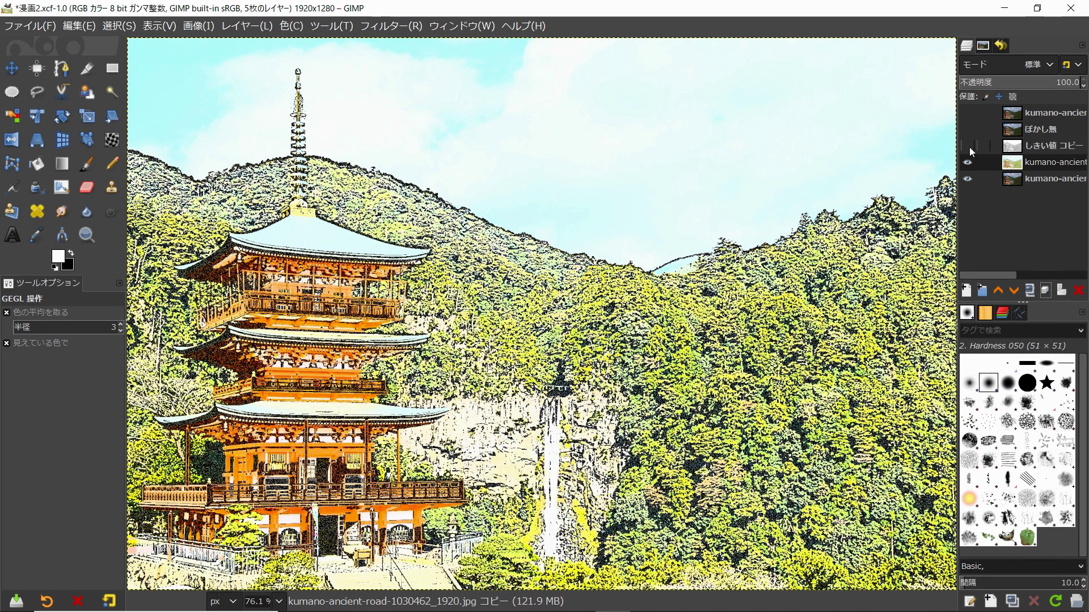
click(967, 146)
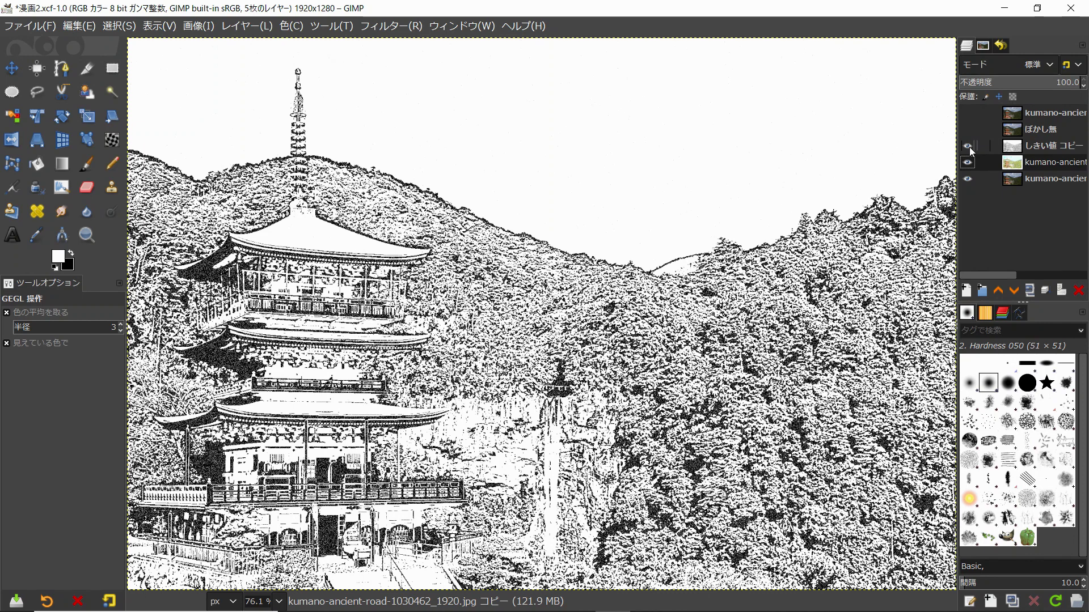
click(968, 146)
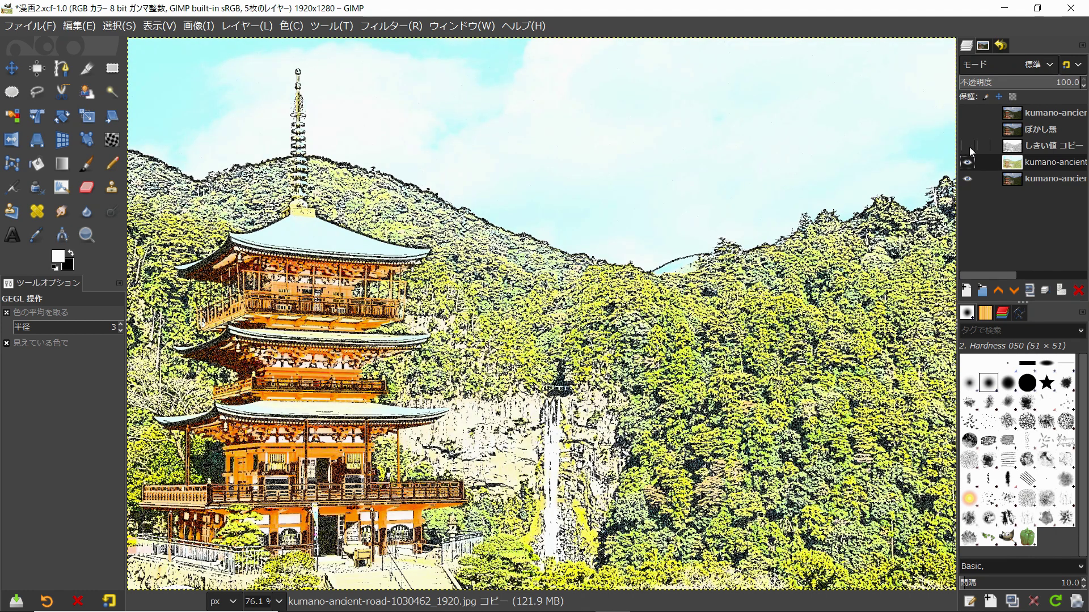
click(968, 160)
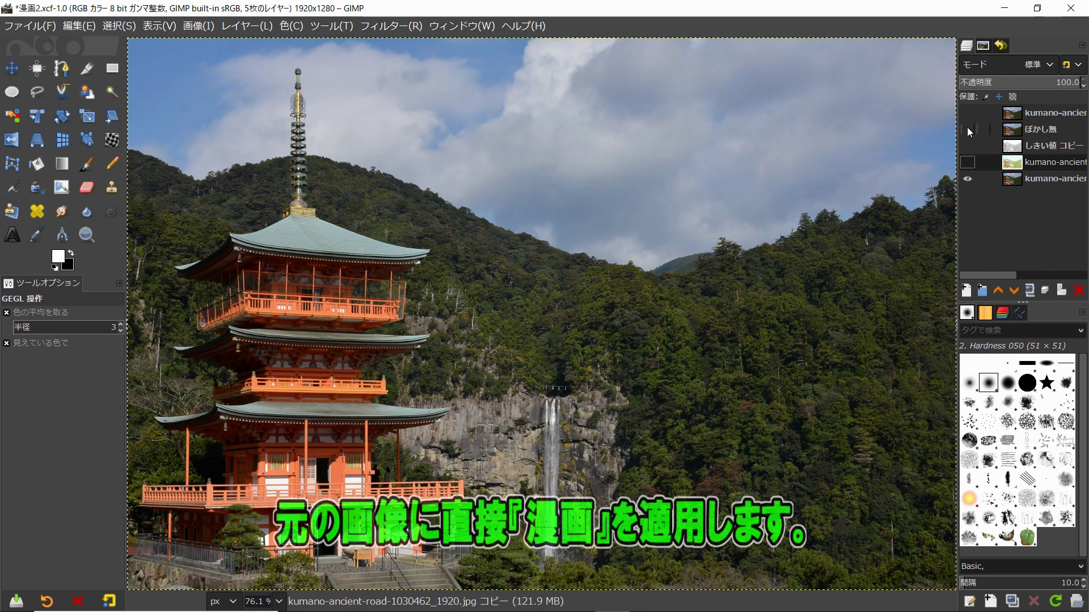
Apply 漫画 to the ぼかし無 layer at mask radius 15, percent black 0.5, then toggle it to compare
click(1019, 131)
click(968, 130)
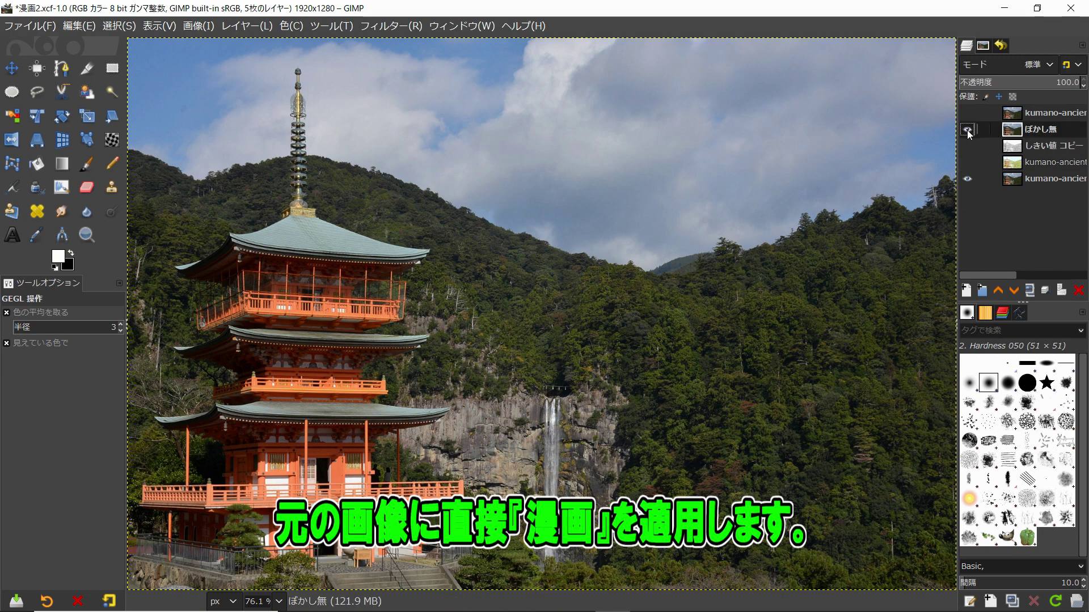
click(391, 26)
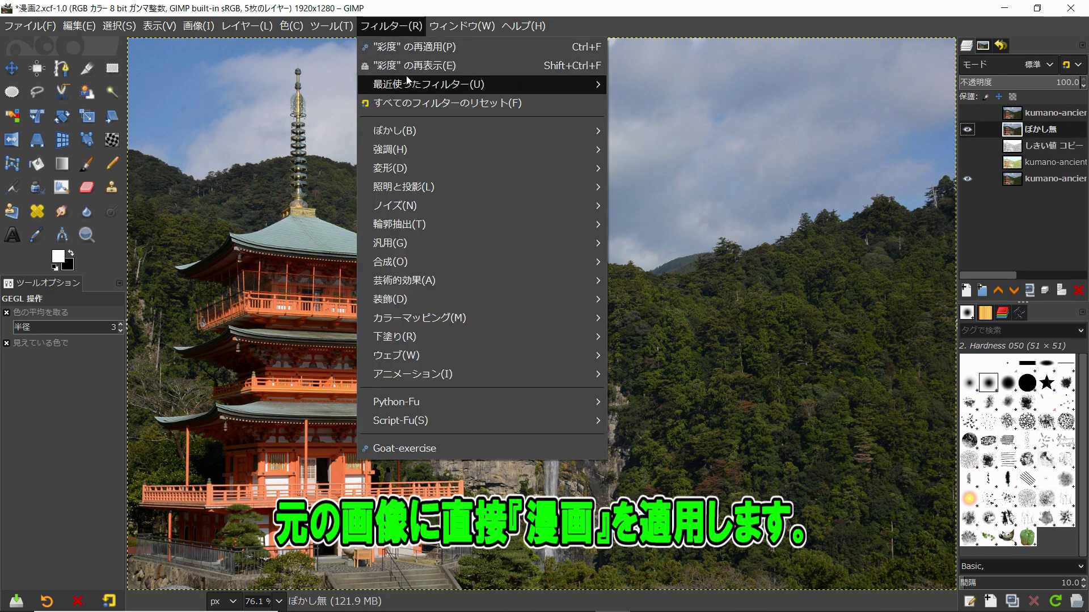
mouse_move(476, 84)
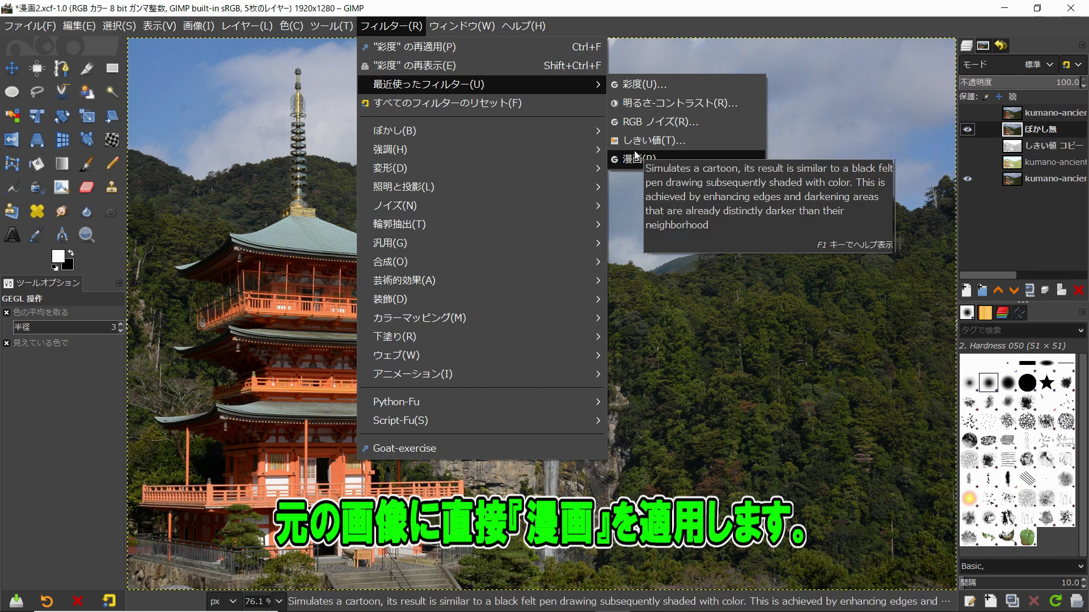
click(635, 156)
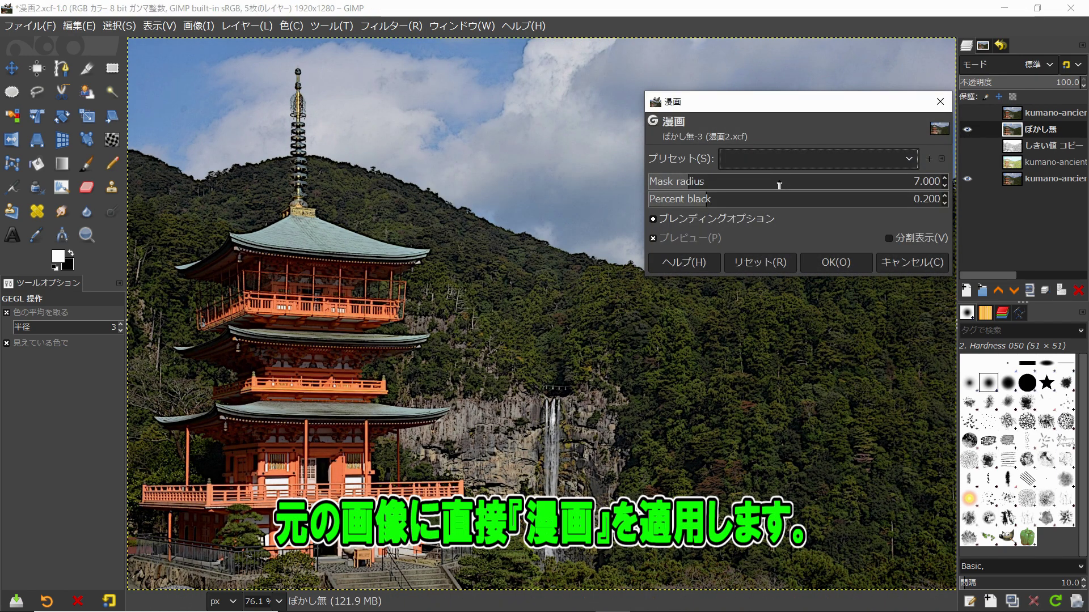
click(779, 185)
text(15)
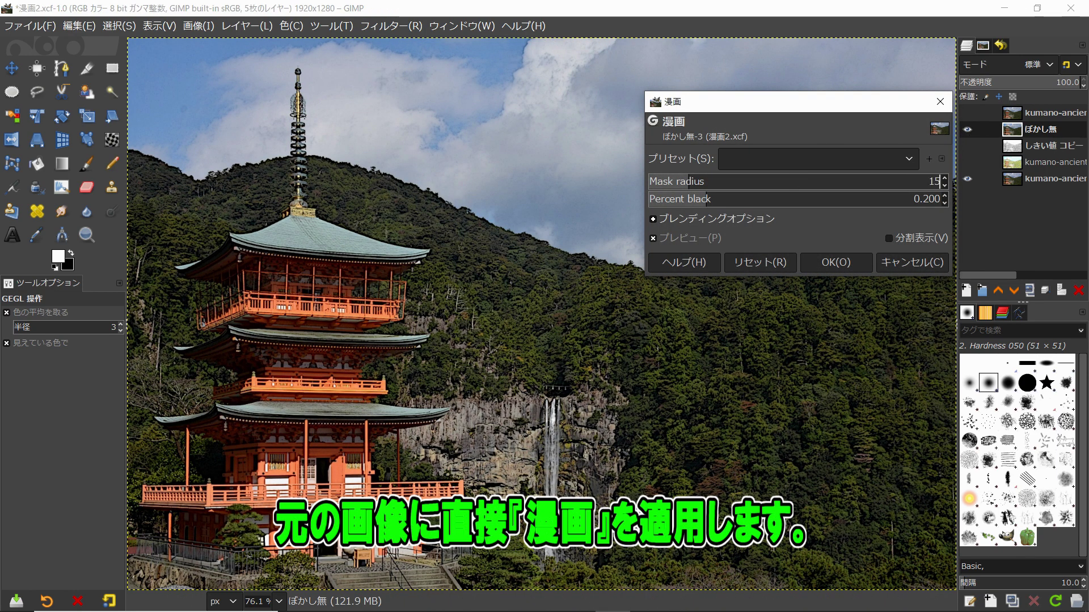
key(Tab)
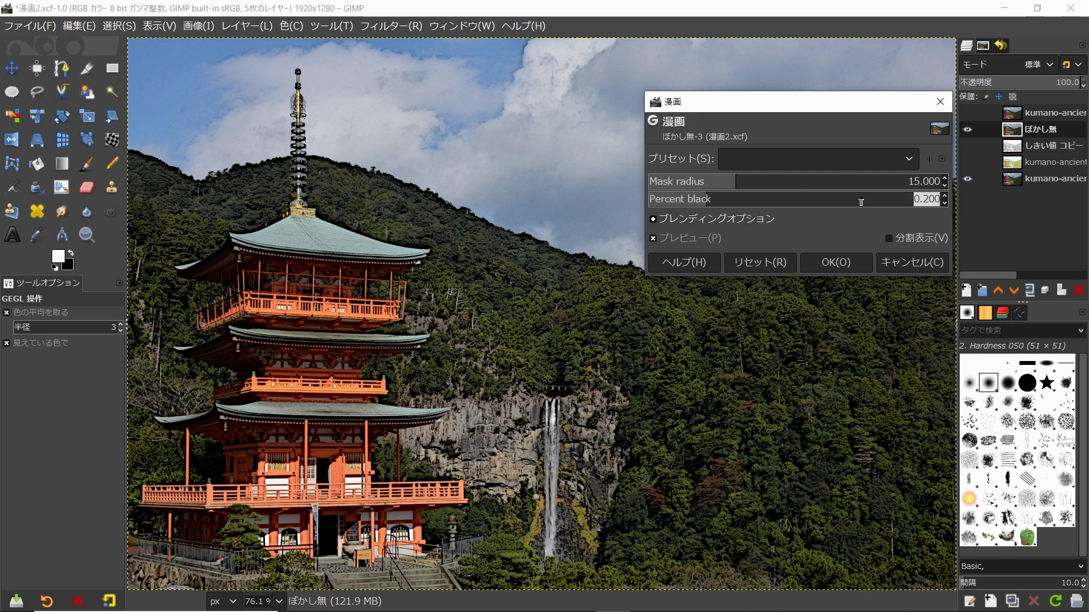
text(0.5)
key(Return)
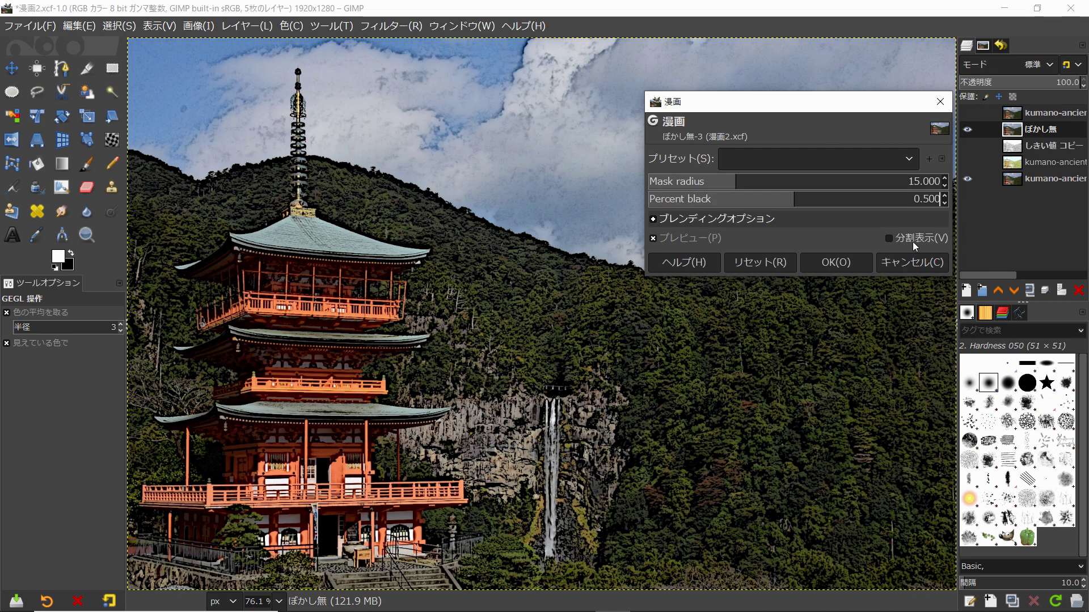
click(857, 261)
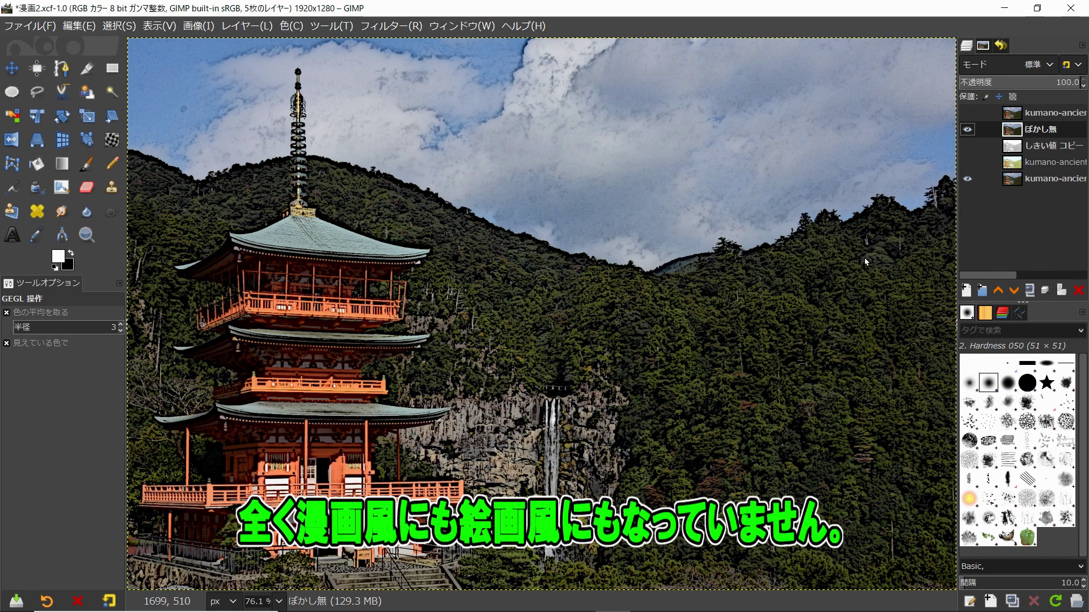
click(968, 130)
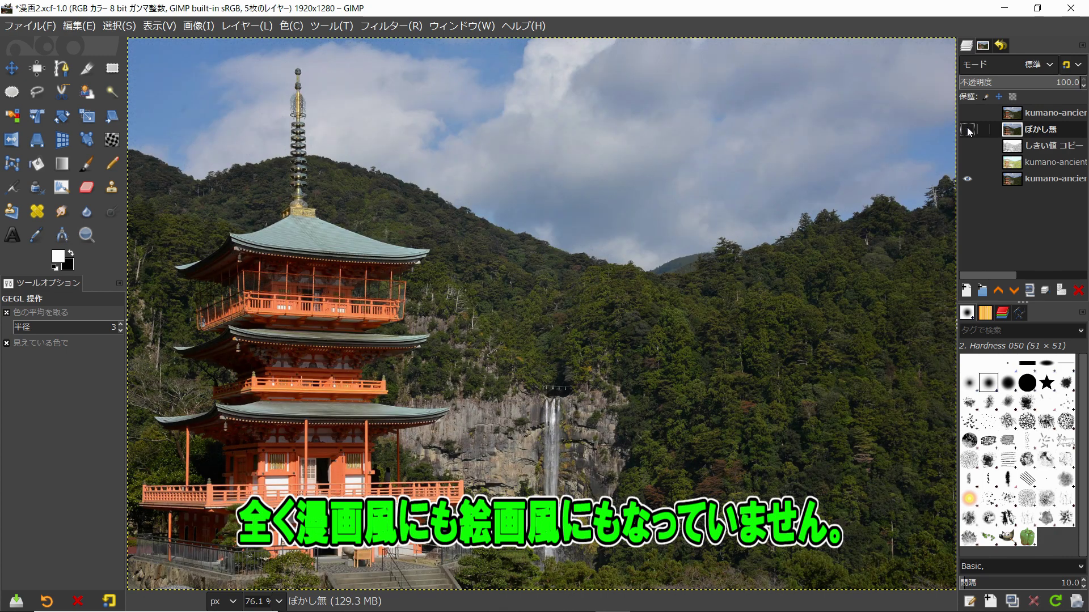
click(968, 131)
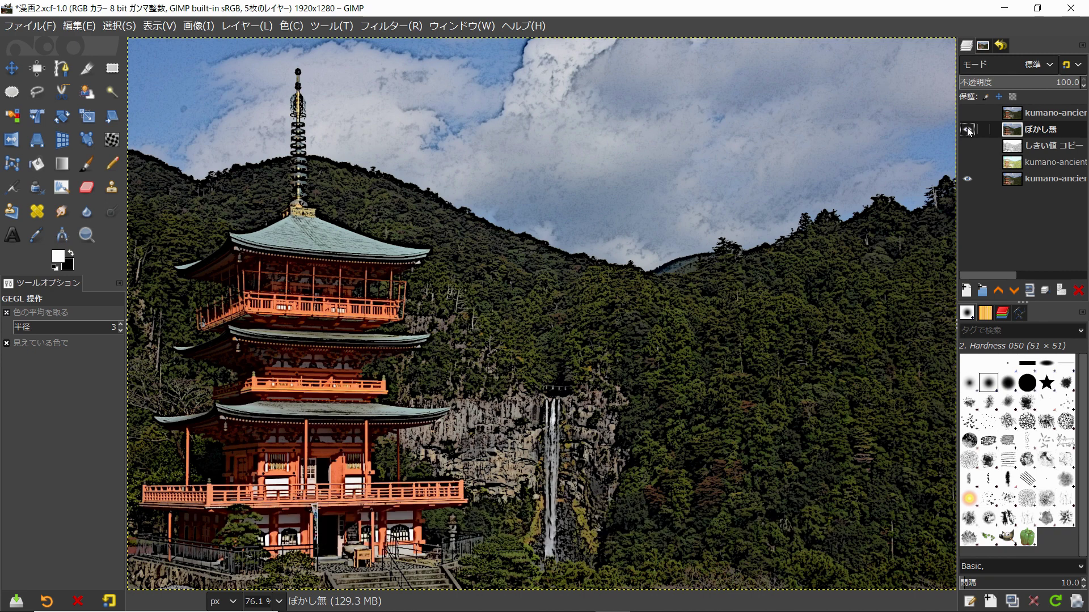
Show and select the top photo copy layer and give it a Gaussian blur of size 3.00
click(968, 113)
click(1012, 114)
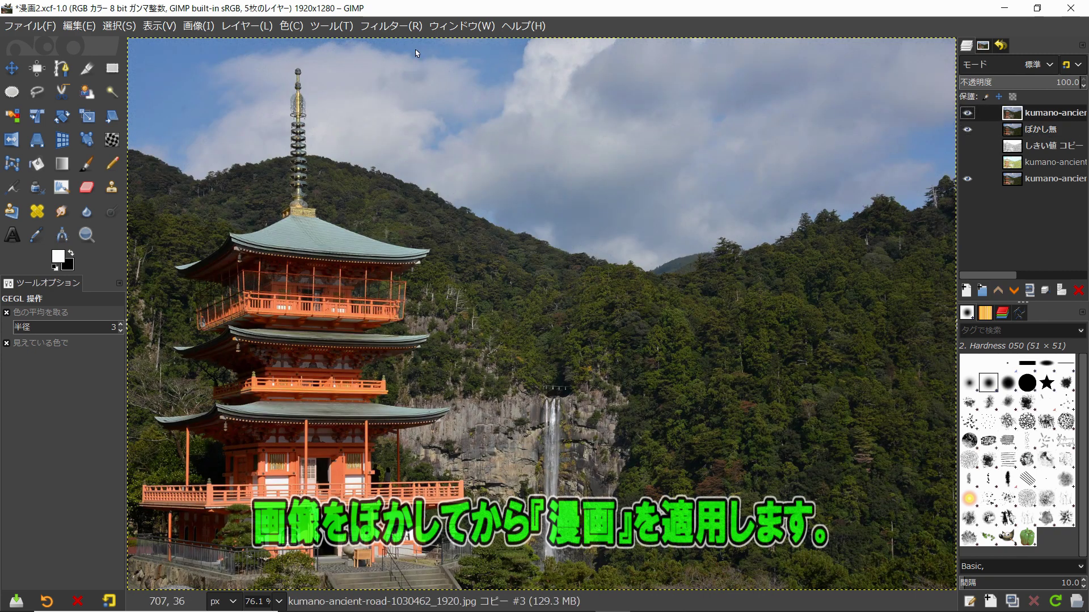
click(391, 26)
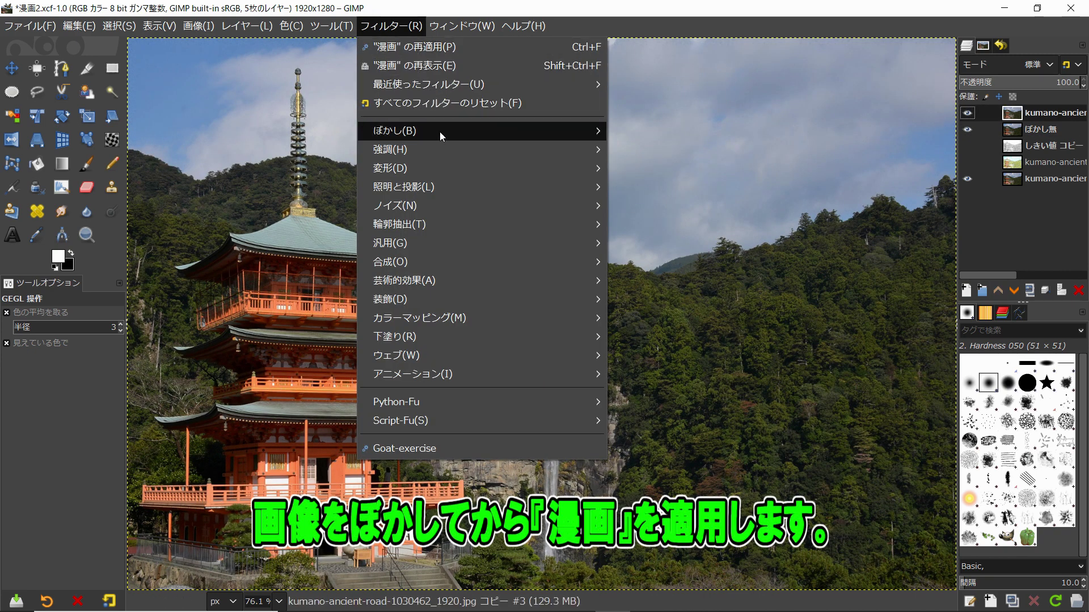
mouse_move(426, 130)
click(651, 146)
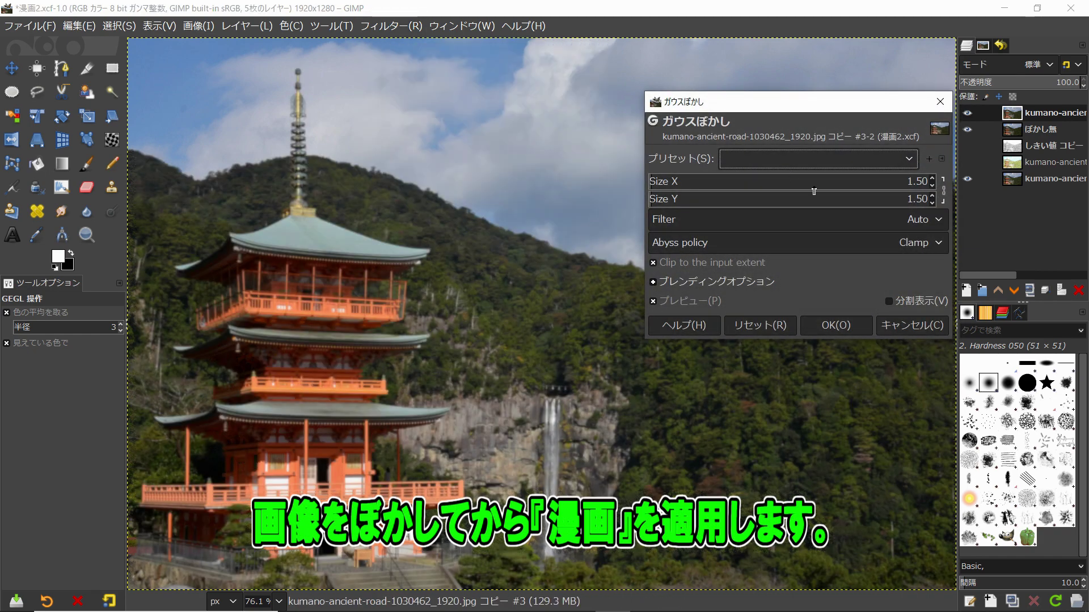
key(Tab)
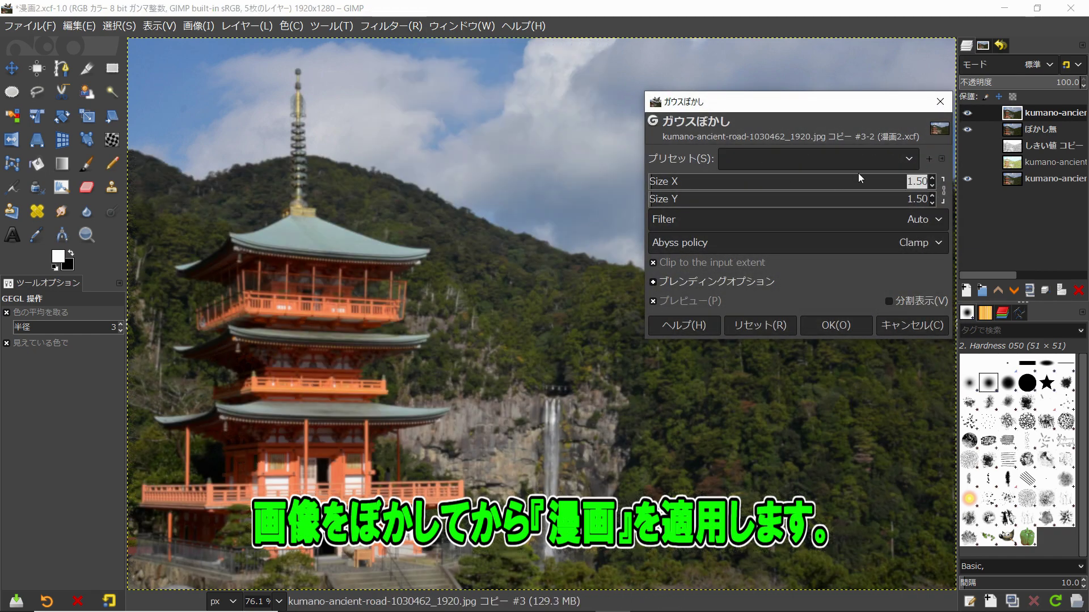
text(3.00)
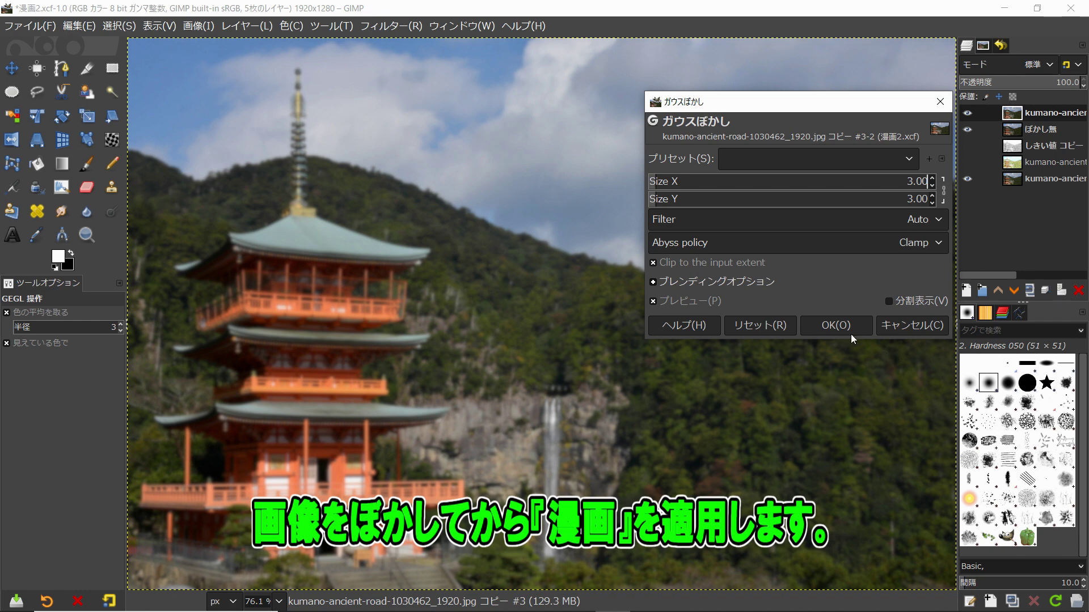
click(849, 330)
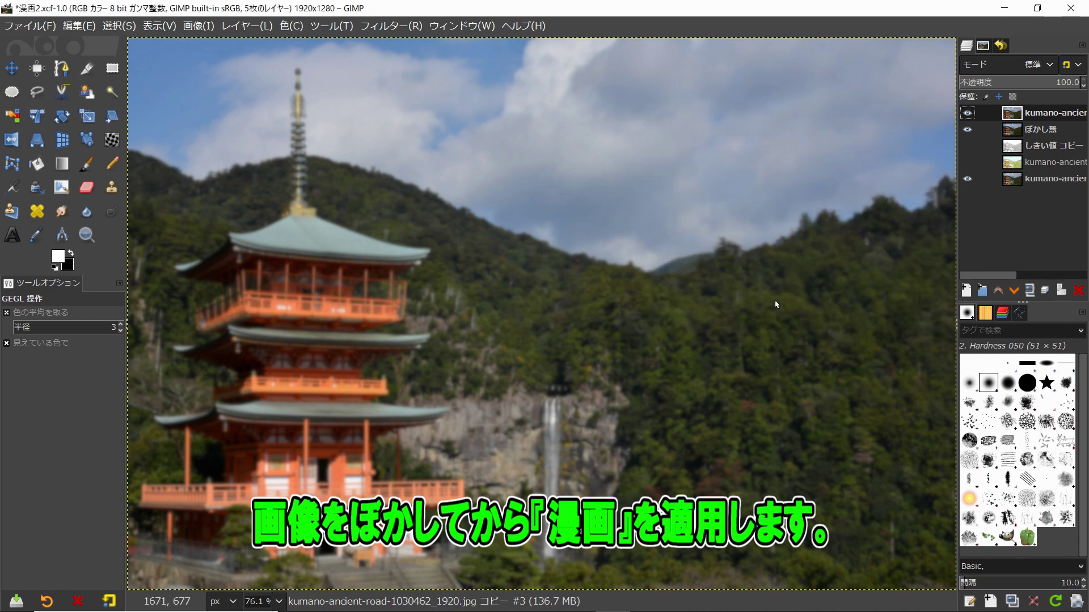
click(389, 26)
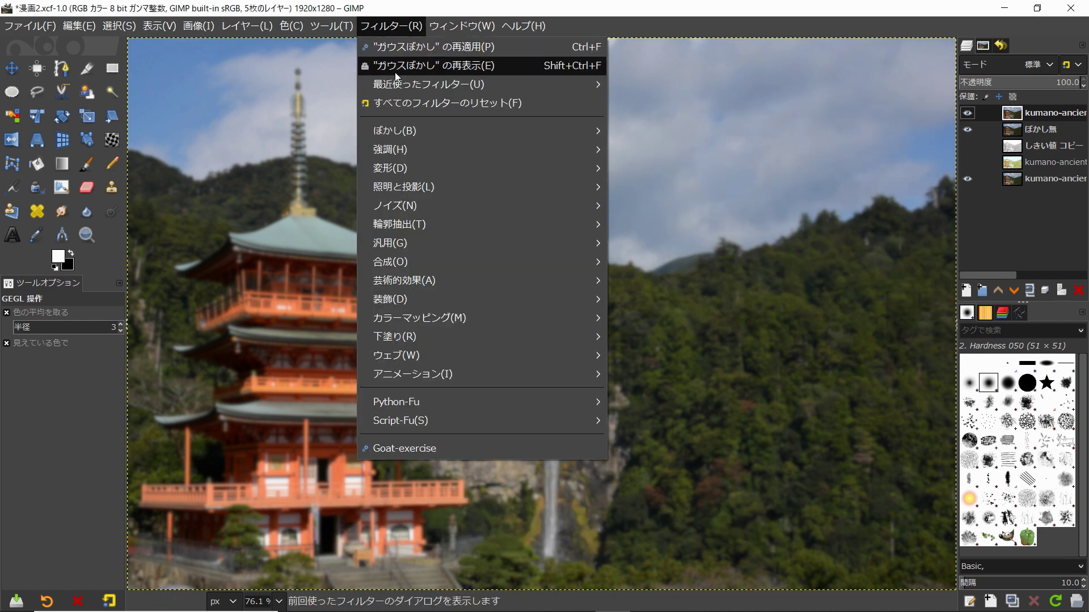
mouse_move(429, 84)
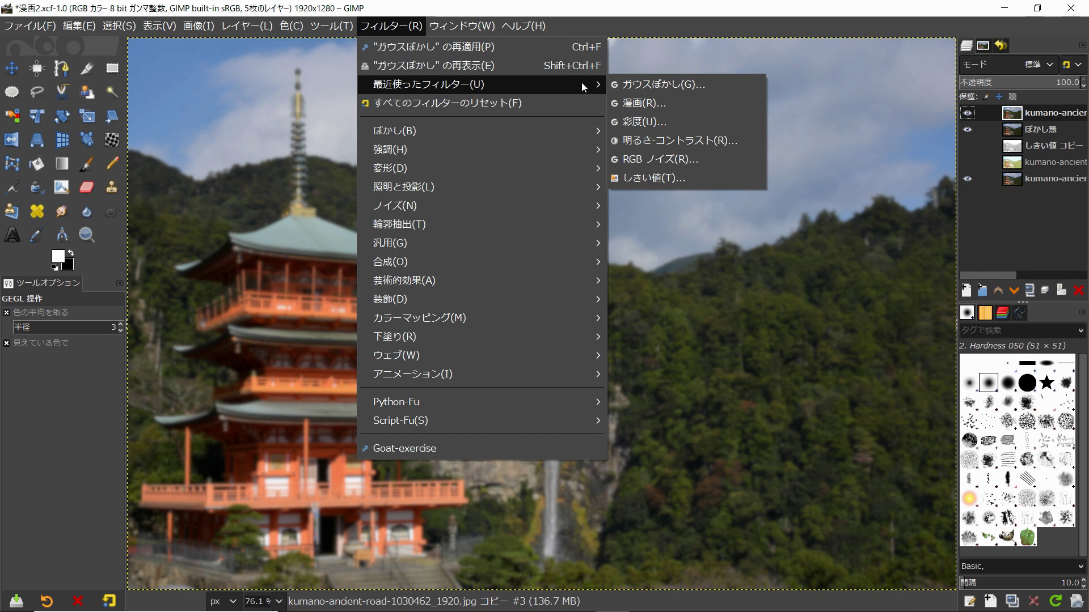
Reapply the recently used 漫画 filter to the blurred top layer at mask radius 15, percent black 0.5
click(625, 104)
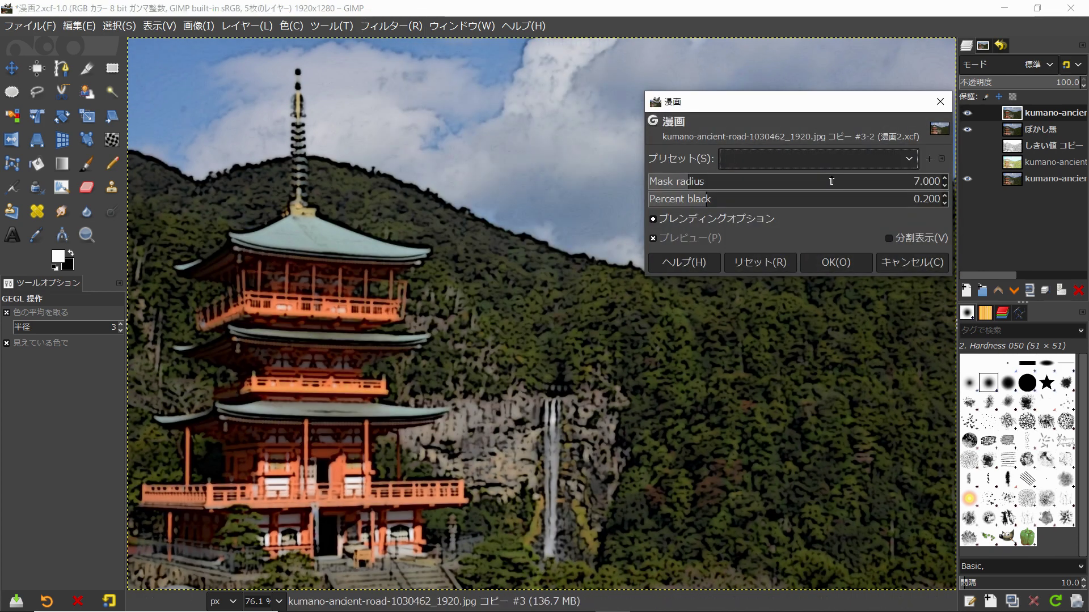
click(839, 182)
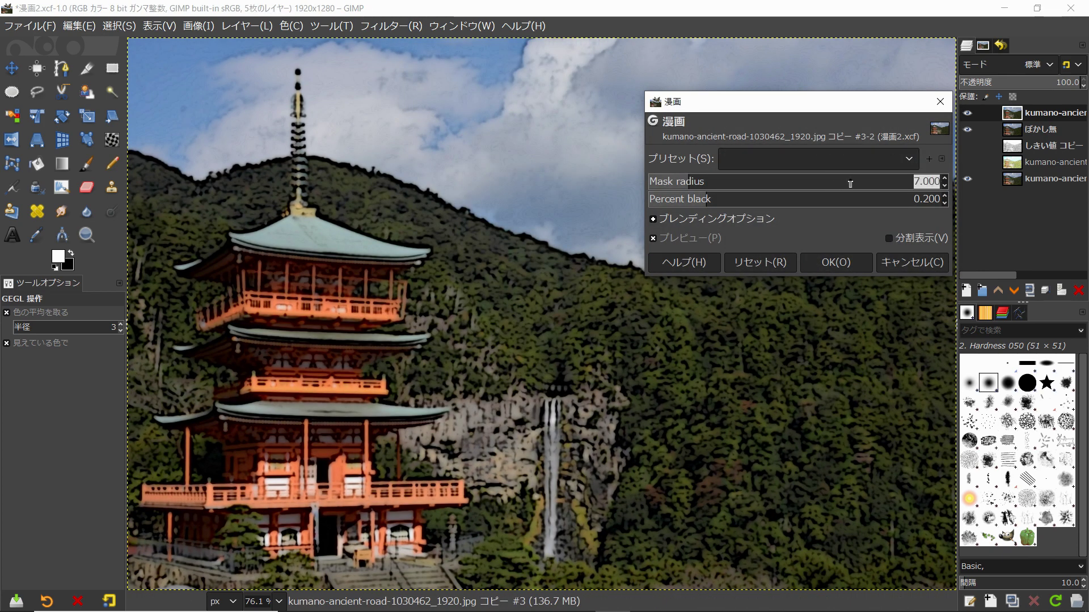
text(15)
key(Return)
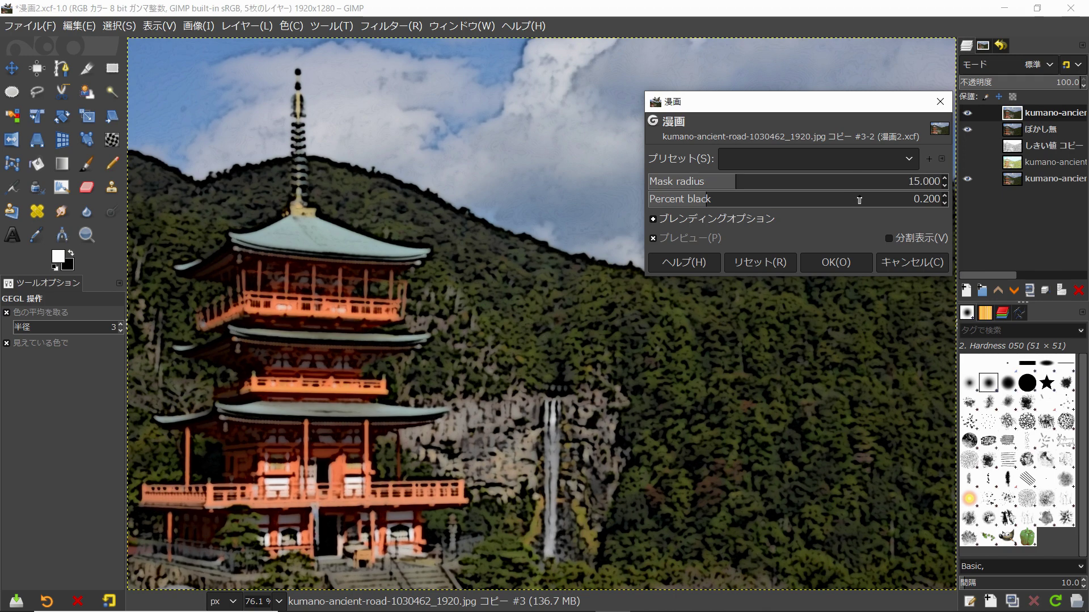
key(Tab)
text(0.5)
key(Return)
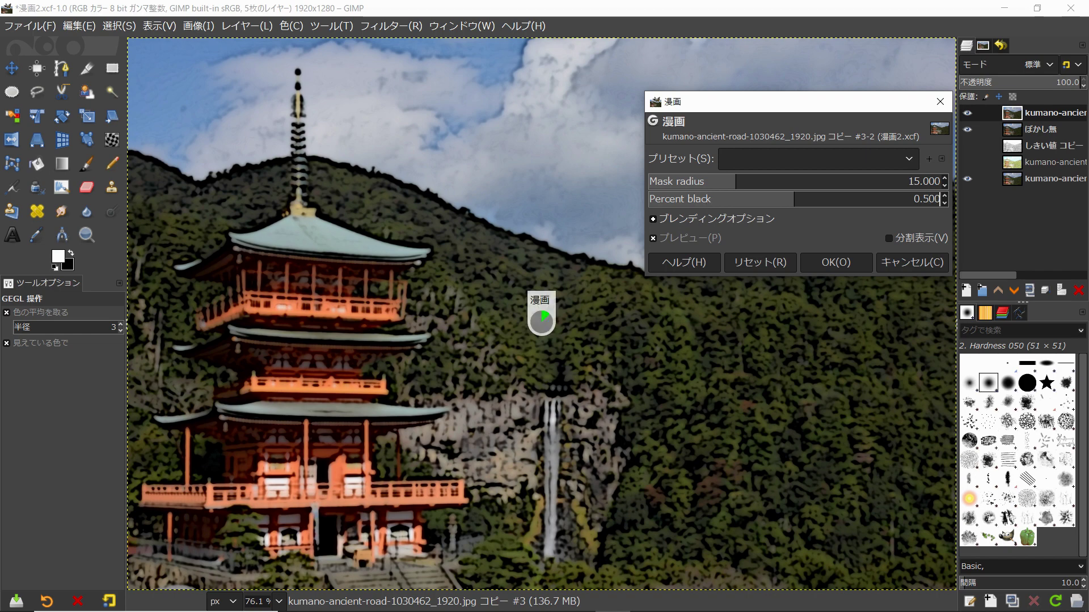
click(862, 262)
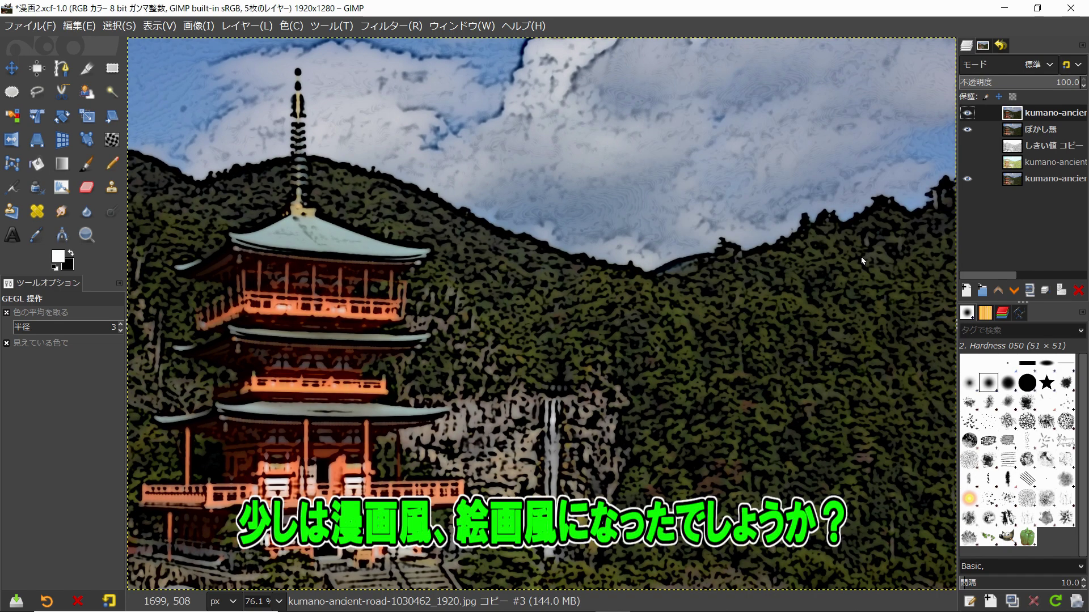
Toggle the blurred cartoon layer off and on, hide ぼかし無, and leave the blurred layer showing
click(966, 114)
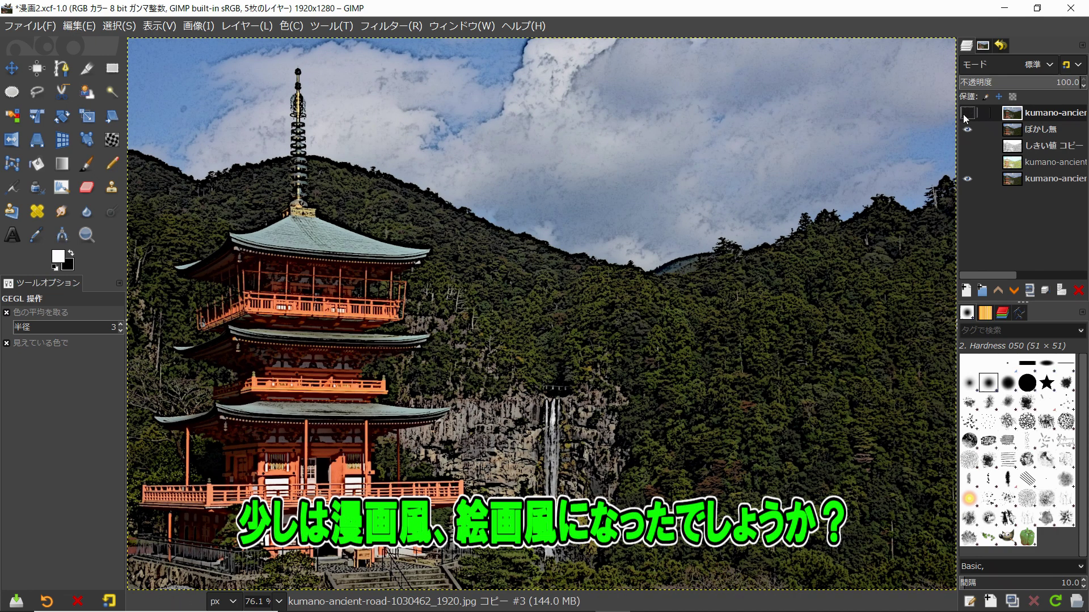
click(965, 113)
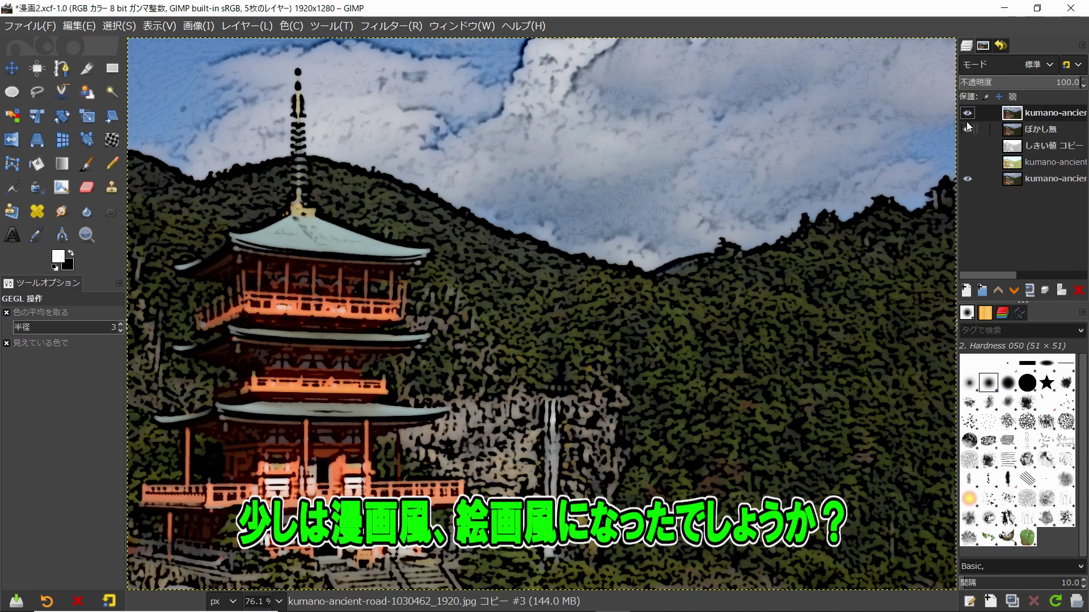
click(968, 130)
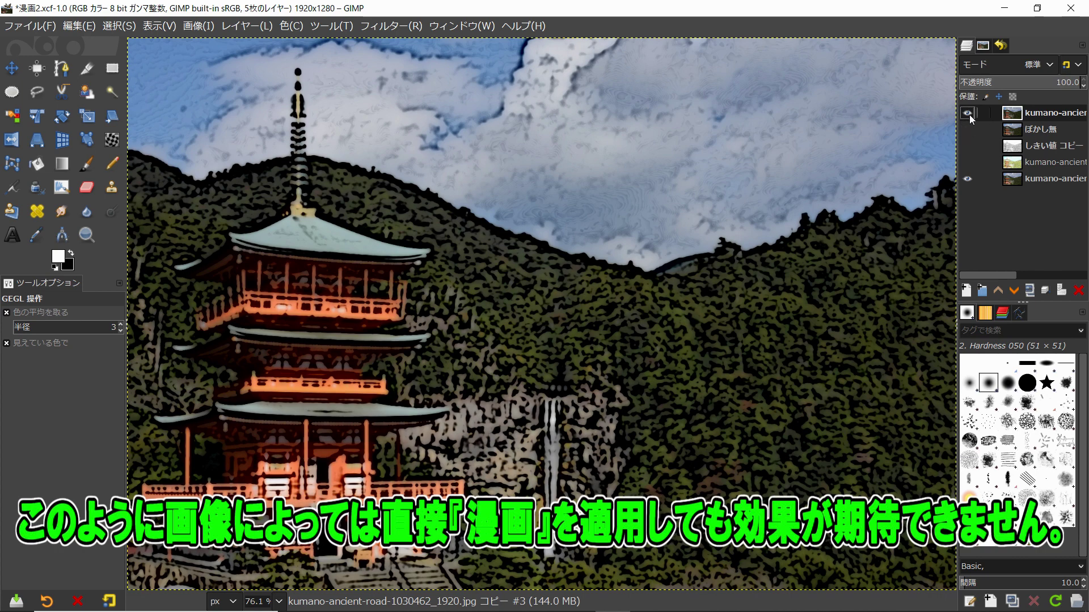
click(967, 114)
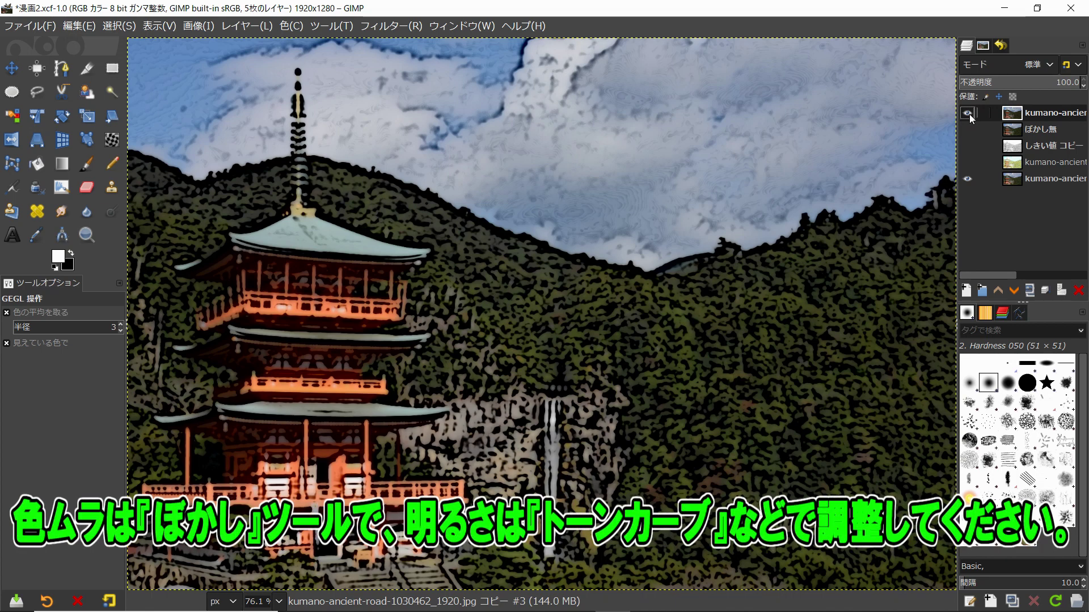
Zoom in on the sky's colour blotches, pick the Blur/Sharpen tool, then fit the image to the window
ctrl+scroll(478, 230, up, 2)
ctrl+scroll(596, 231, up, 2)
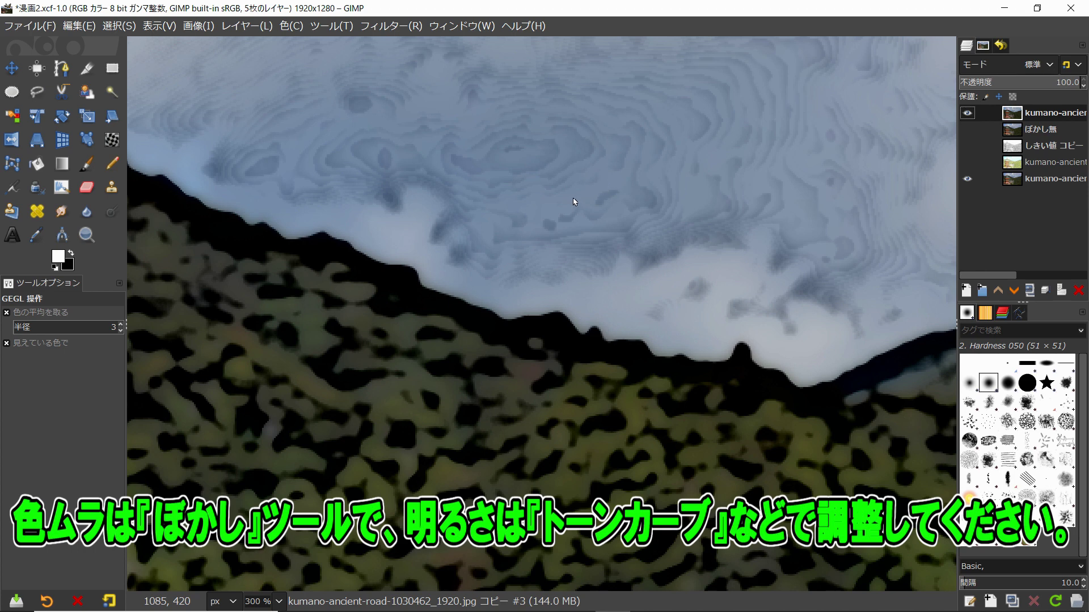
click(87, 213)
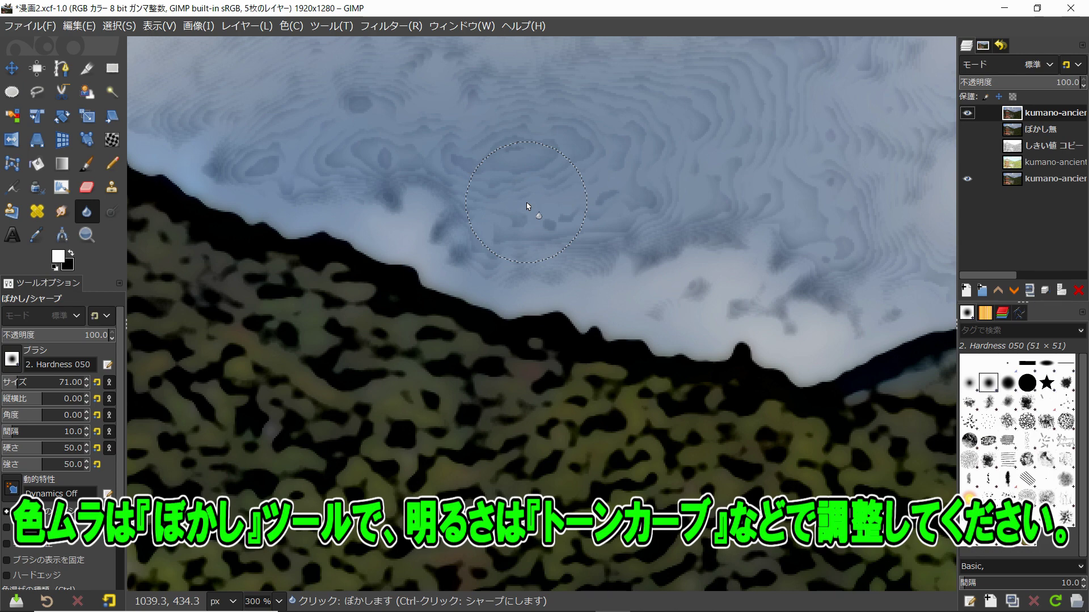
key(shift+ctrl+j)
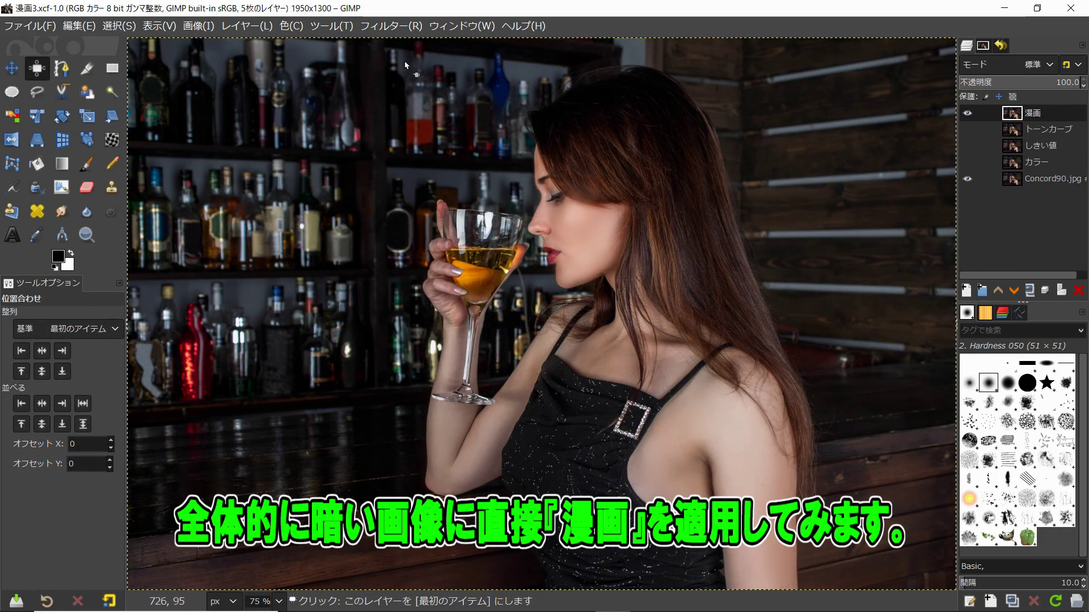
Apply the 漫画 cartoon filter to the 漫画 layer with mask radius raised to 16 and percent black 0.5
click(390, 26)
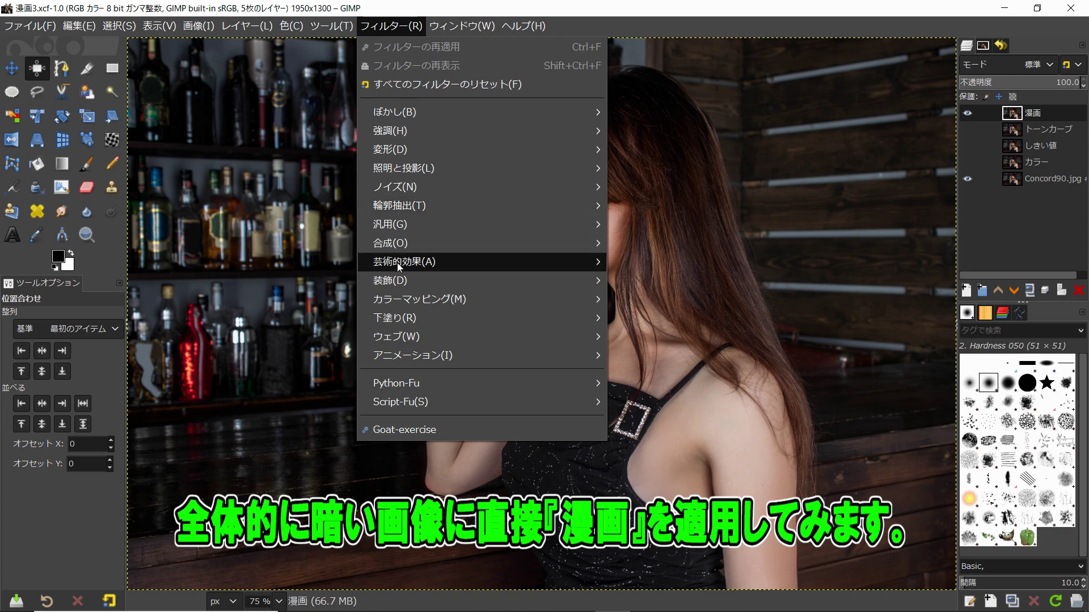
mouse_move(403, 261)
click(650, 279)
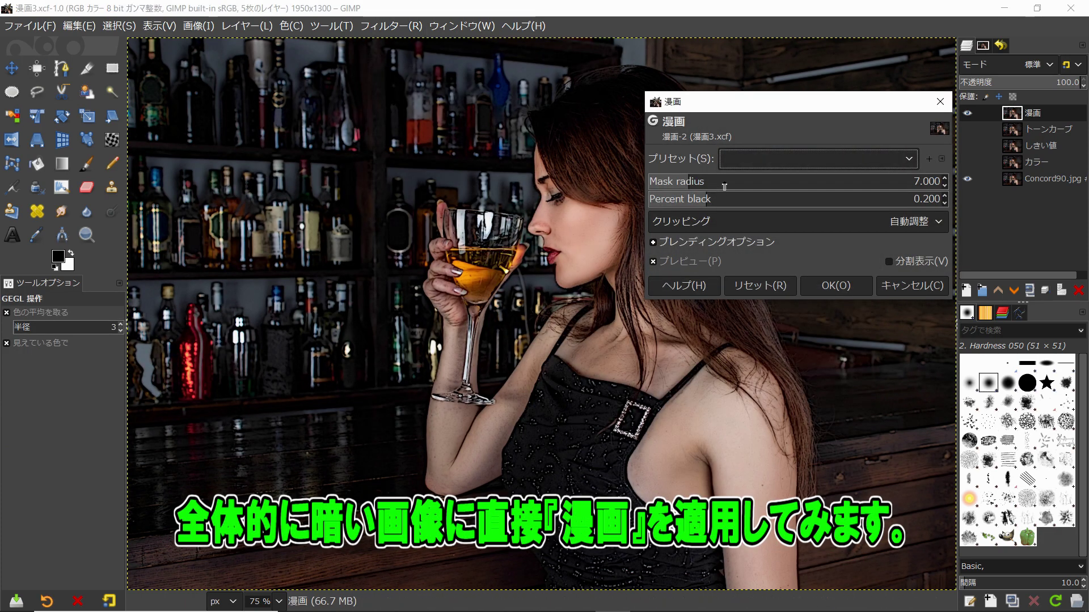
scroll(724, 186, up, 3)
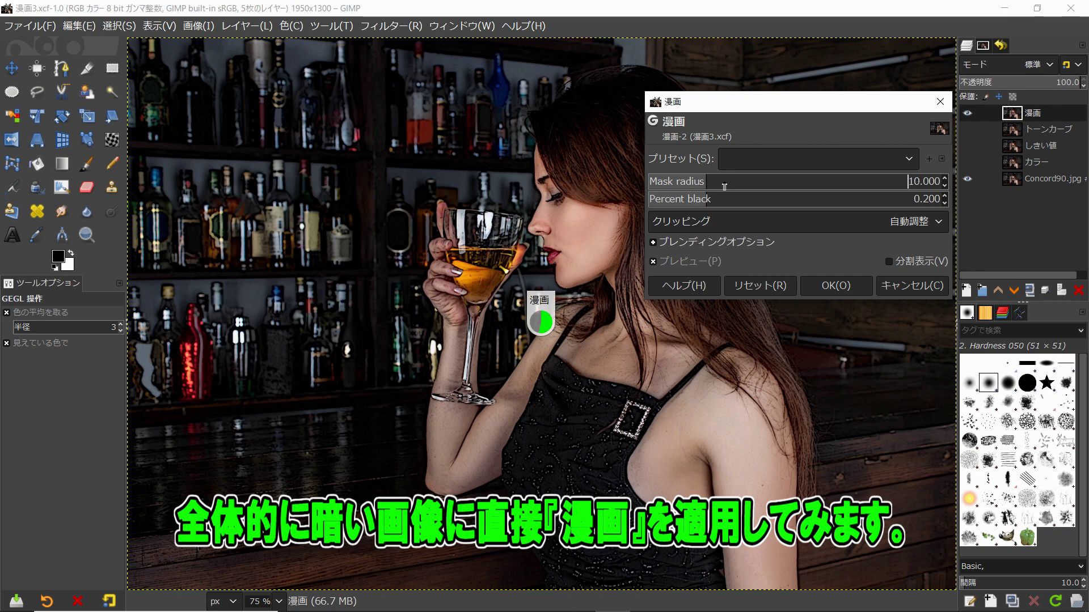
scroll(724, 186, up, 2)
scroll(724, 186, up, 2)
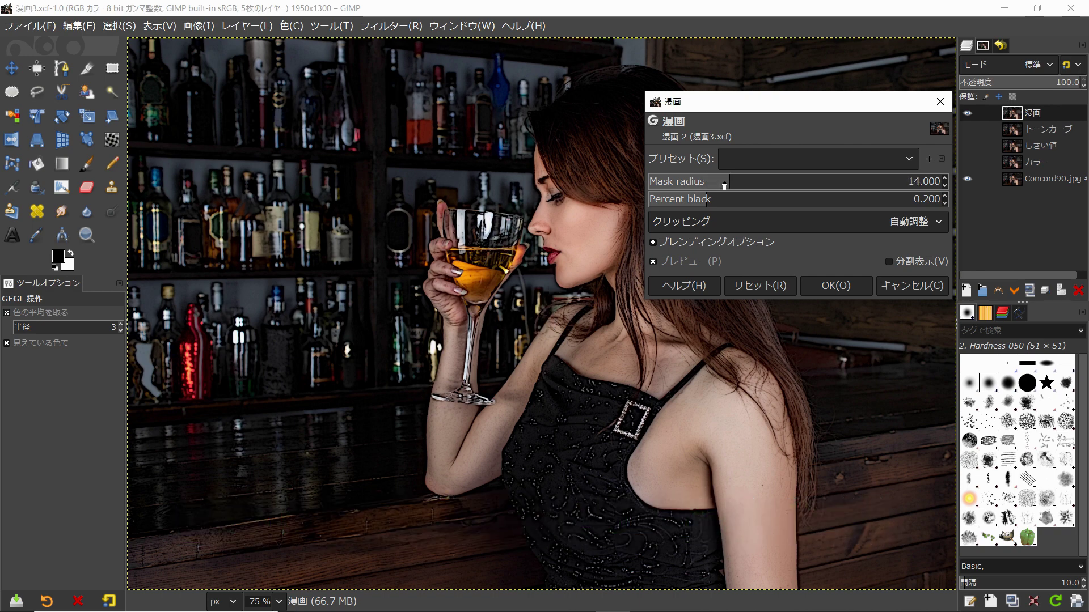
scroll(724, 186, up, 1)
scroll(724, 186, up, 1)
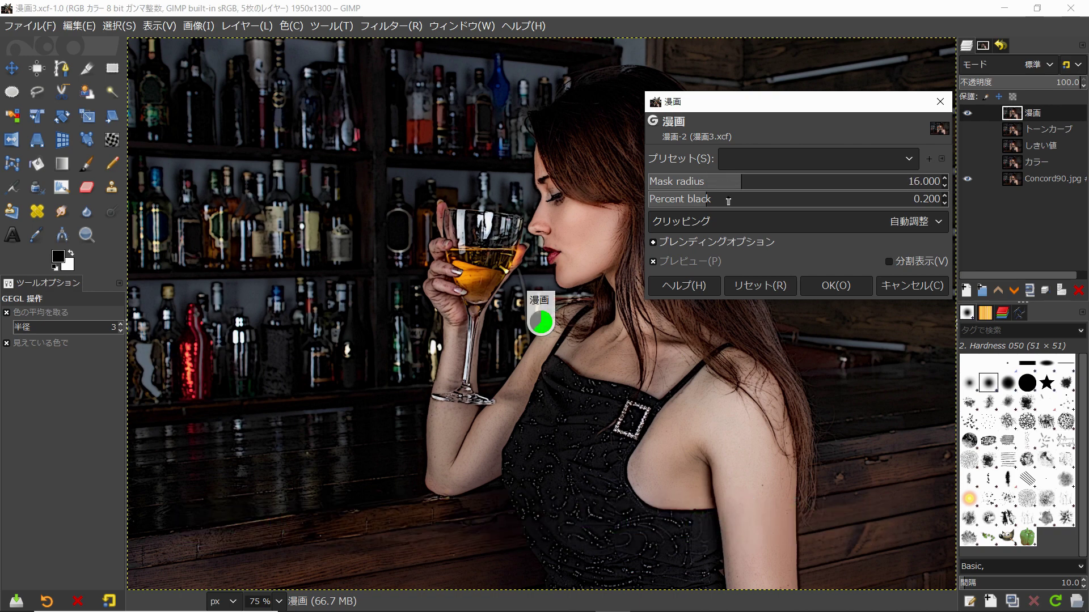
click(746, 208)
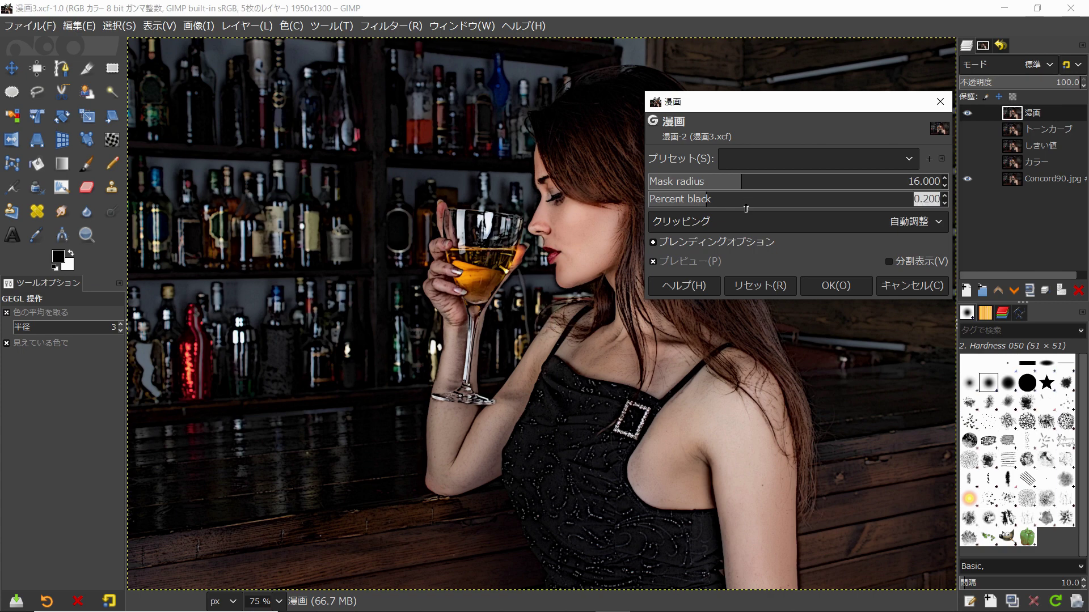
text(0.5)
key(Return)
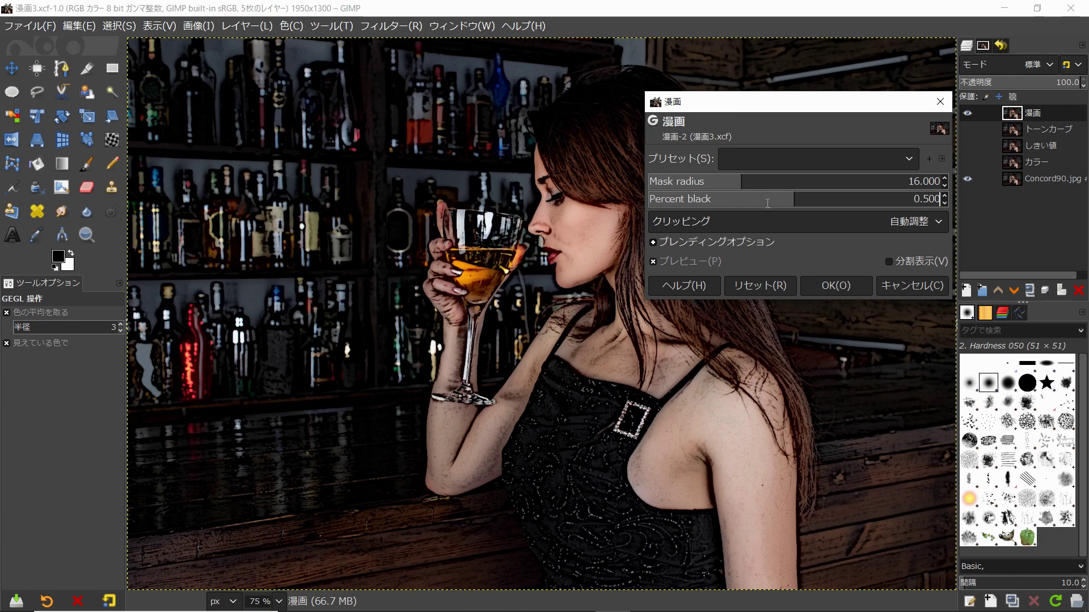
click(836, 285)
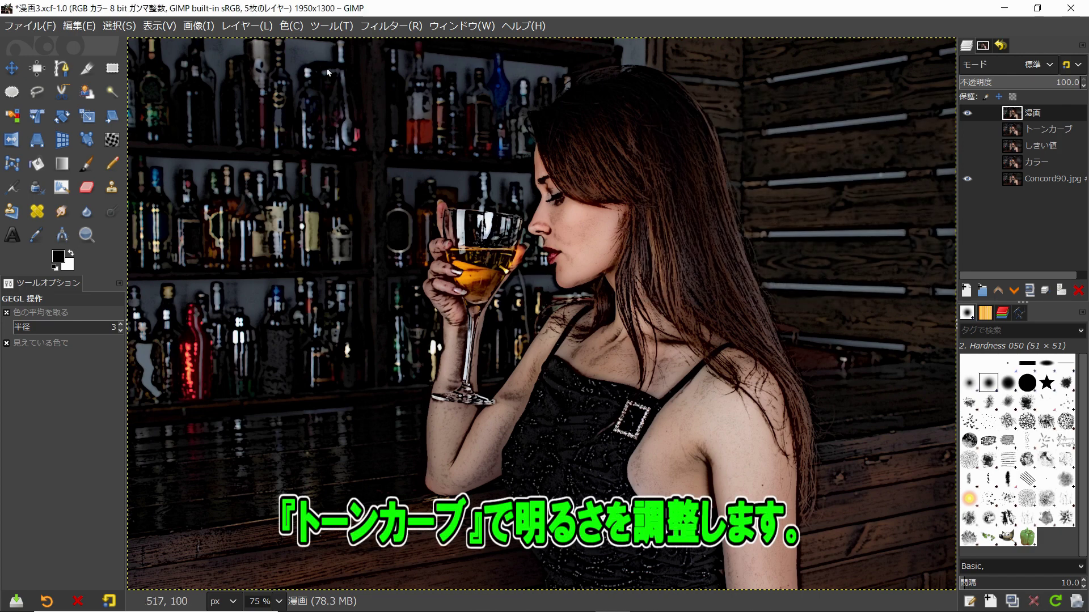
Brighten the 漫画 layer with a Curves point at input 26, output 198, then hide the layer
click(291, 26)
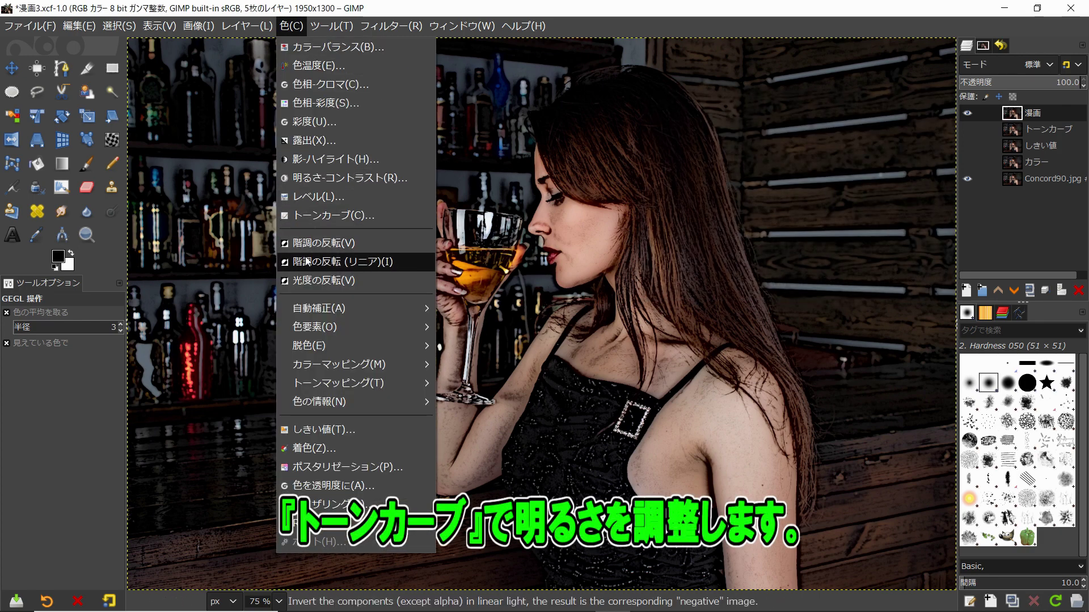
click(317, 215)
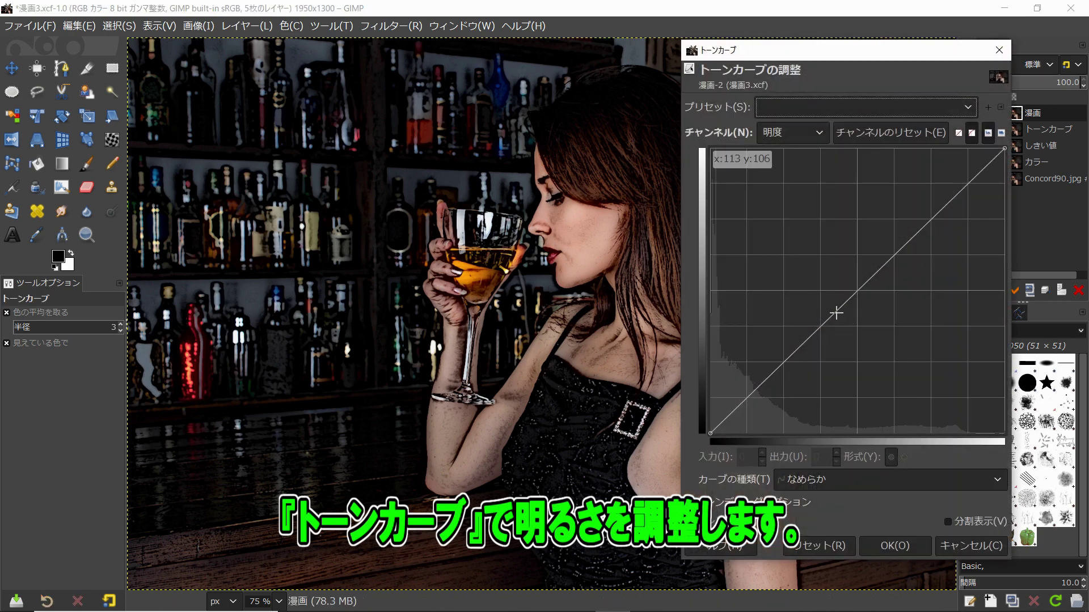
mouse_move(835, 311)
mouse_down()
mouse_move(784, 203)
mouse_move(767, 224)
mouse_move(749, 211)
mouse_up()
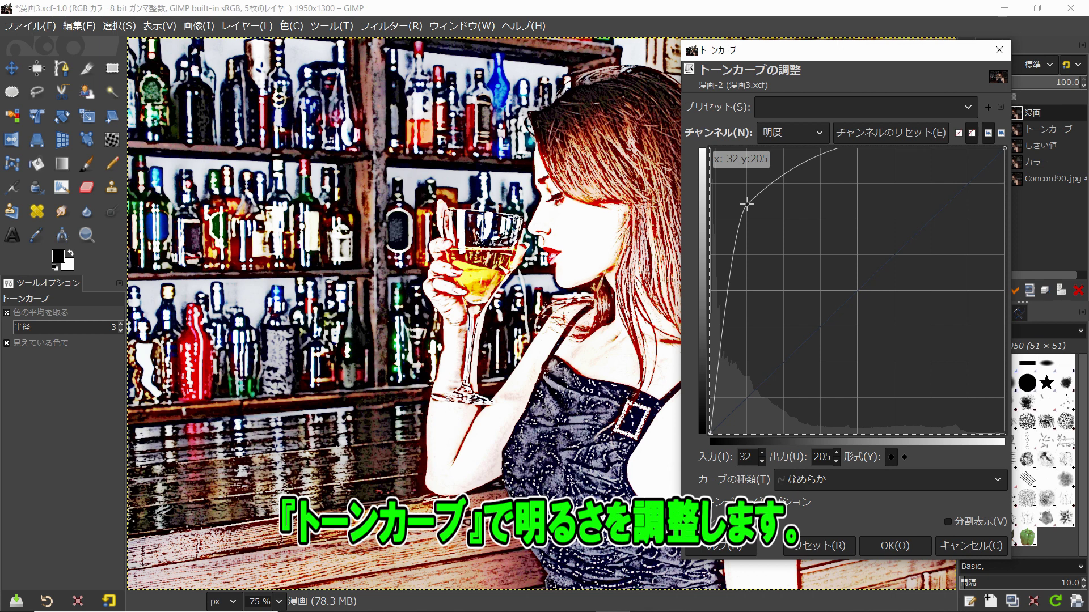
drag(747, 207, 739, 212)
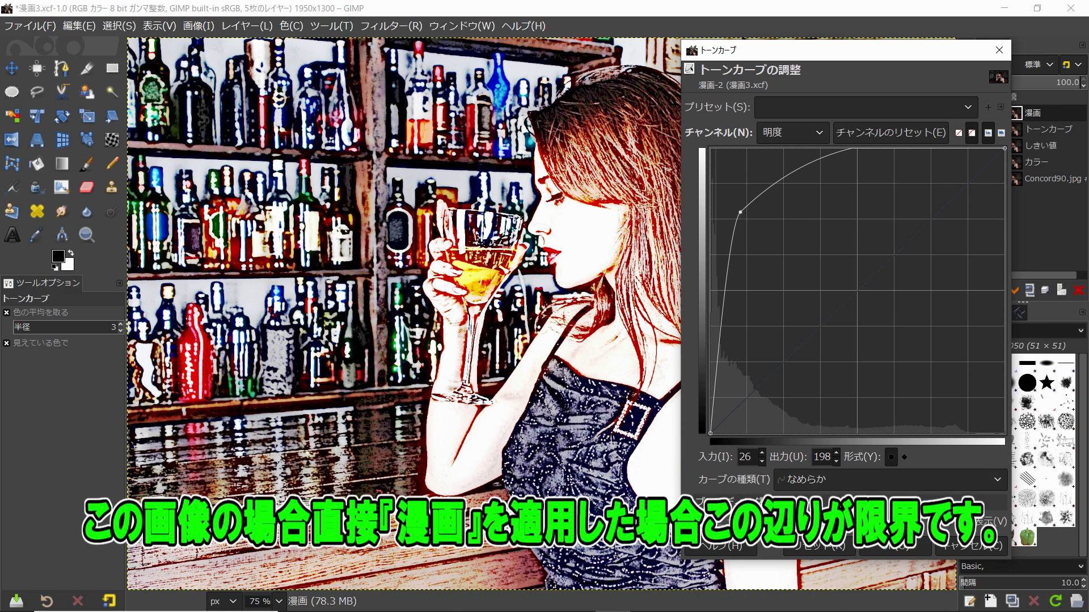
click(916, 544)
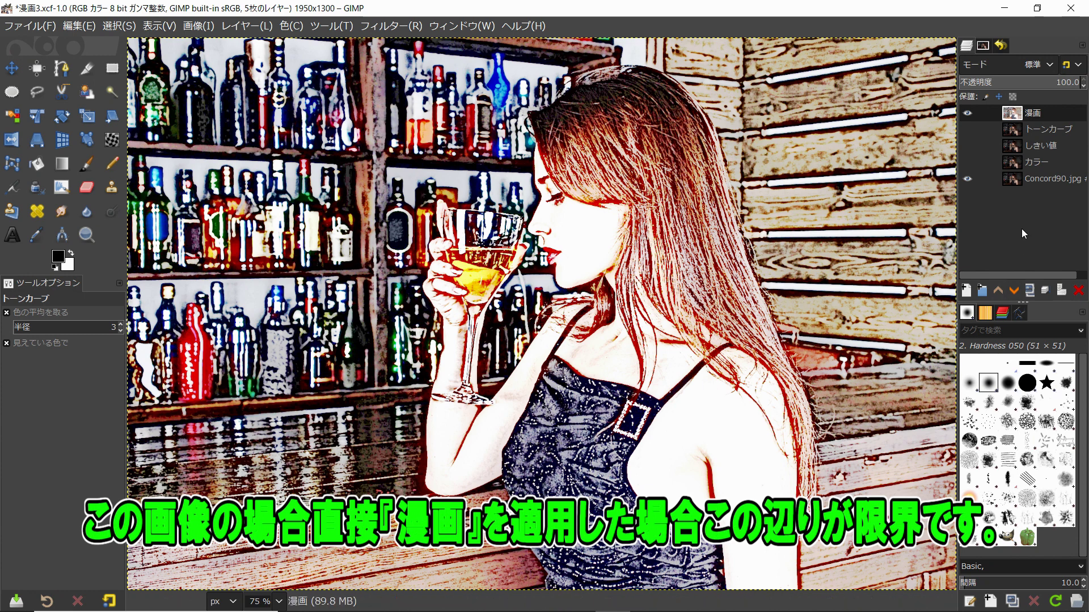
click(967, 114)
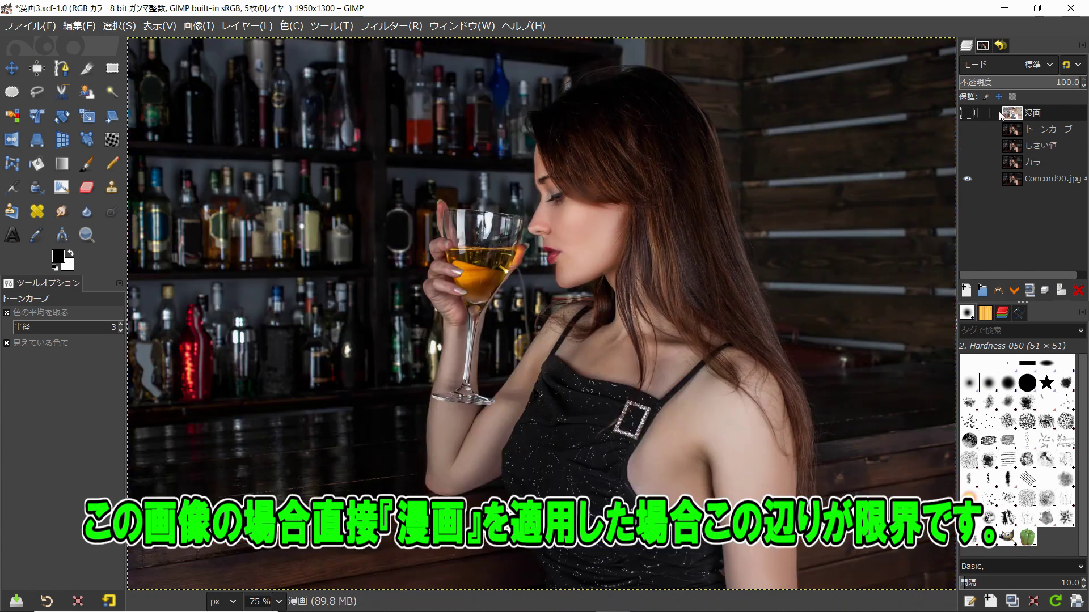
Select and show the しきい値 layer, then apply 漫画 at mask radius 8 and percent black 0.4
click(1012, 147)
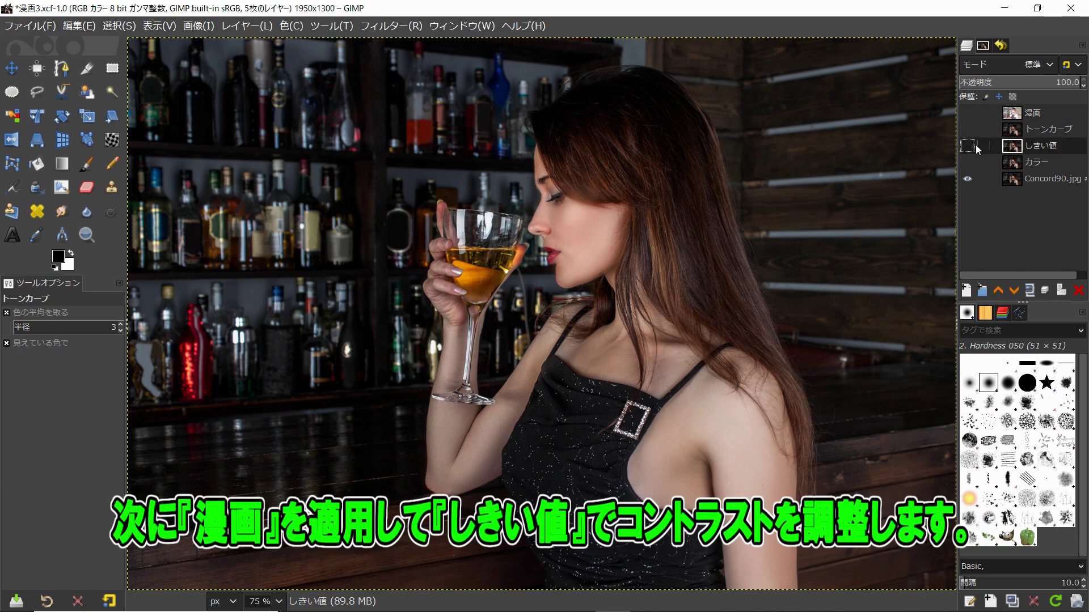
click(973, 148)
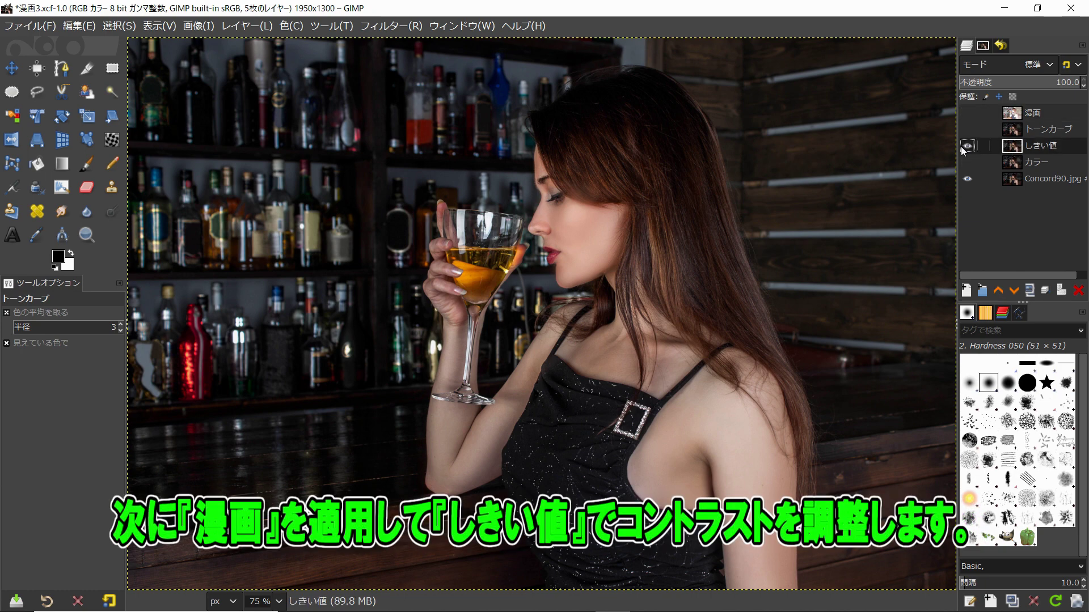
click(406, 27)
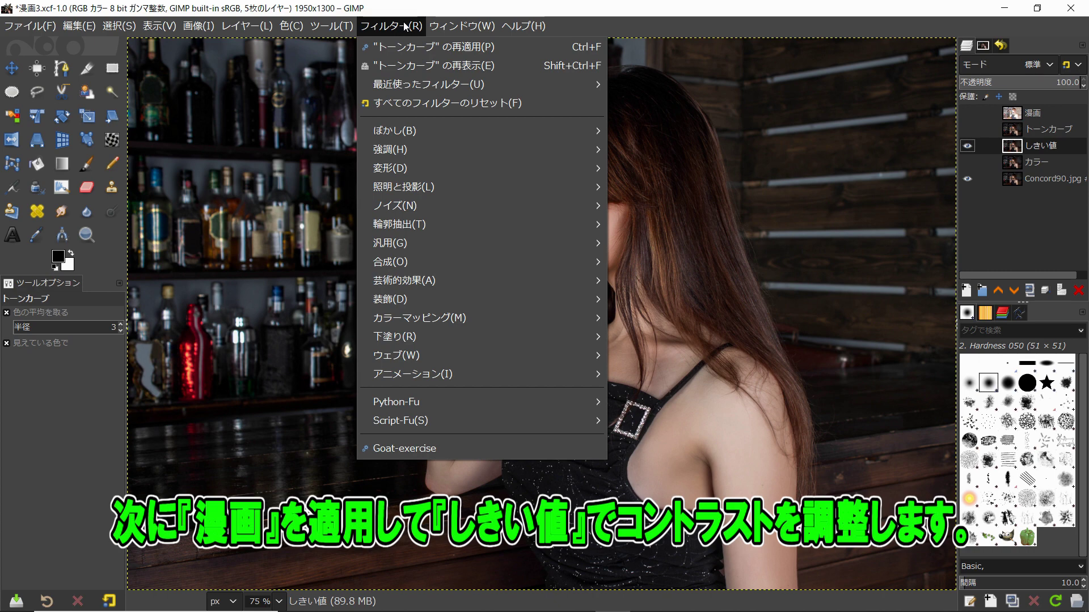
mouse_move(429, 84)
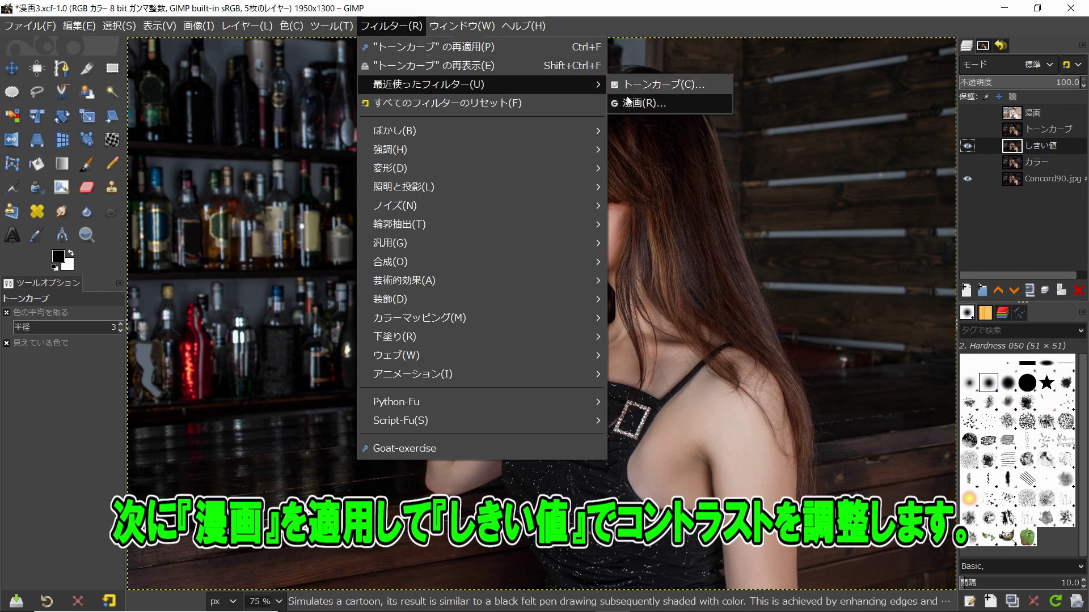
click(647, 104)
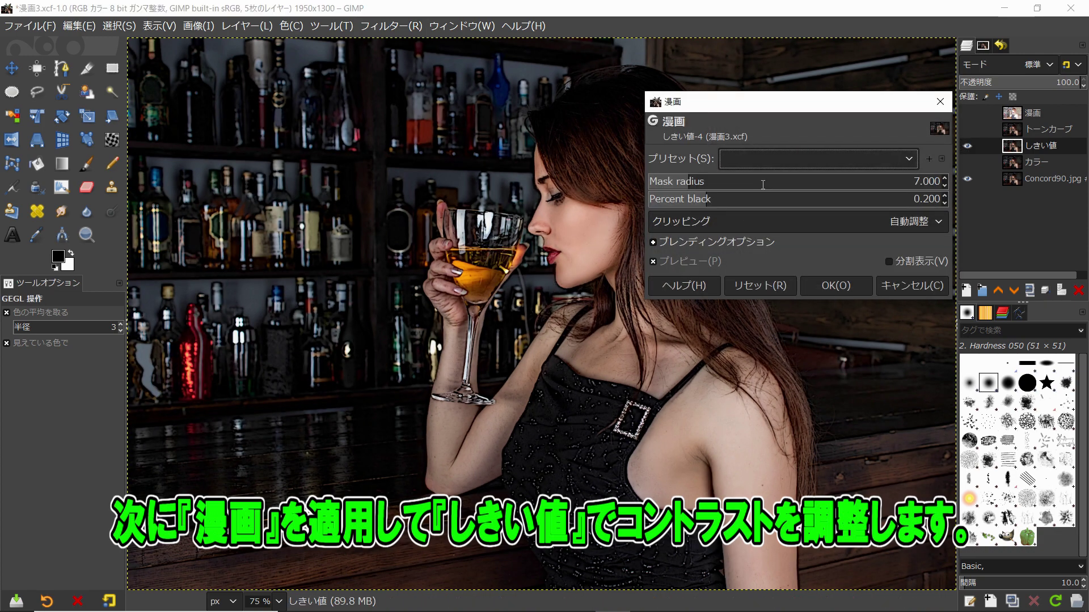
scroll(762, 182, up, 1)
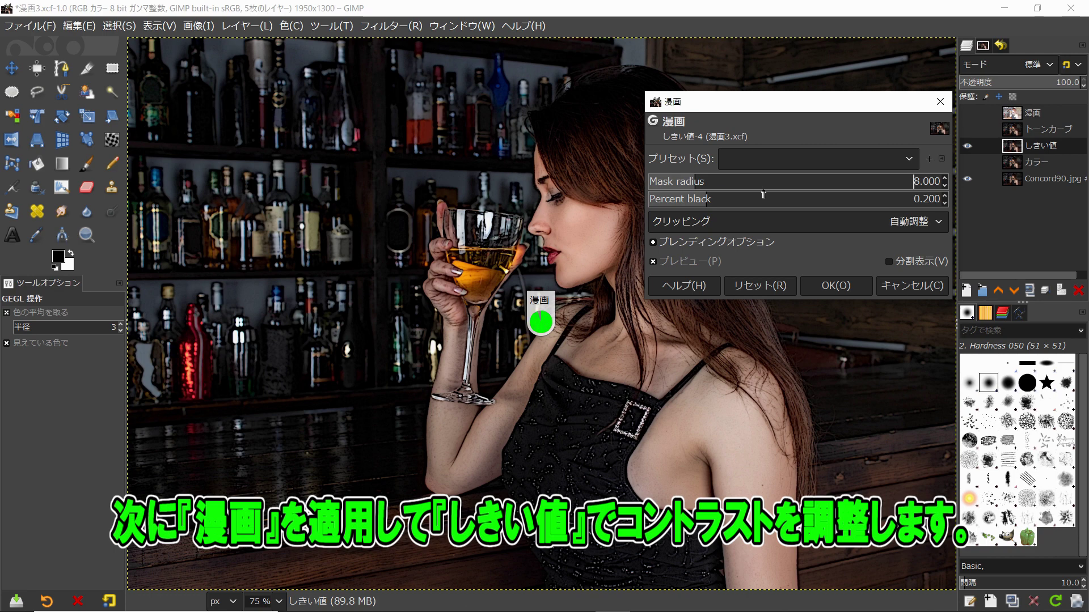
scroll(764, 197, up, 1)
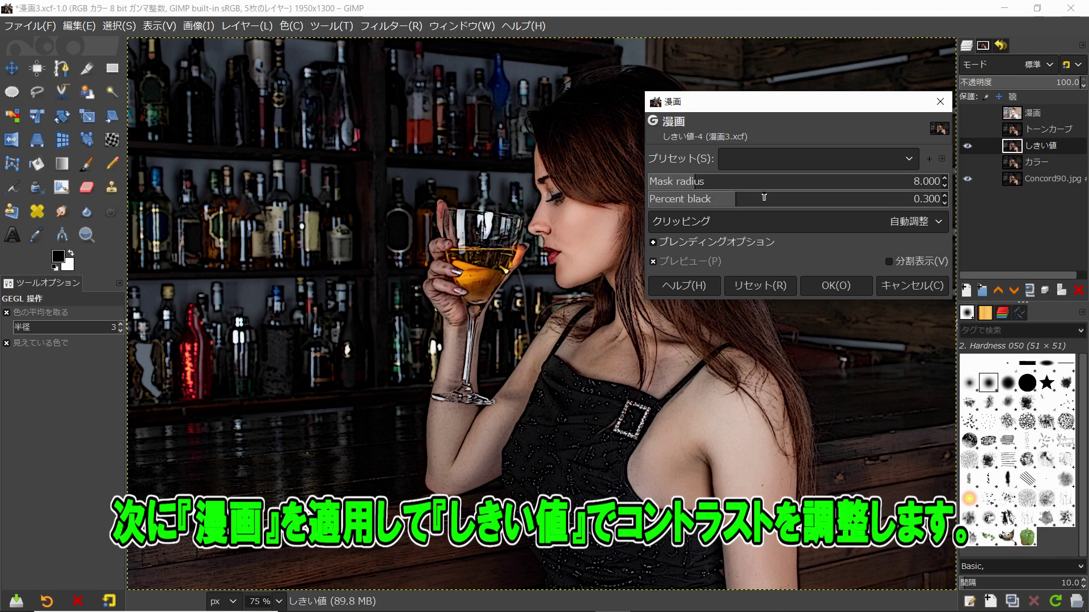
scroll(763, 198, up, 1)
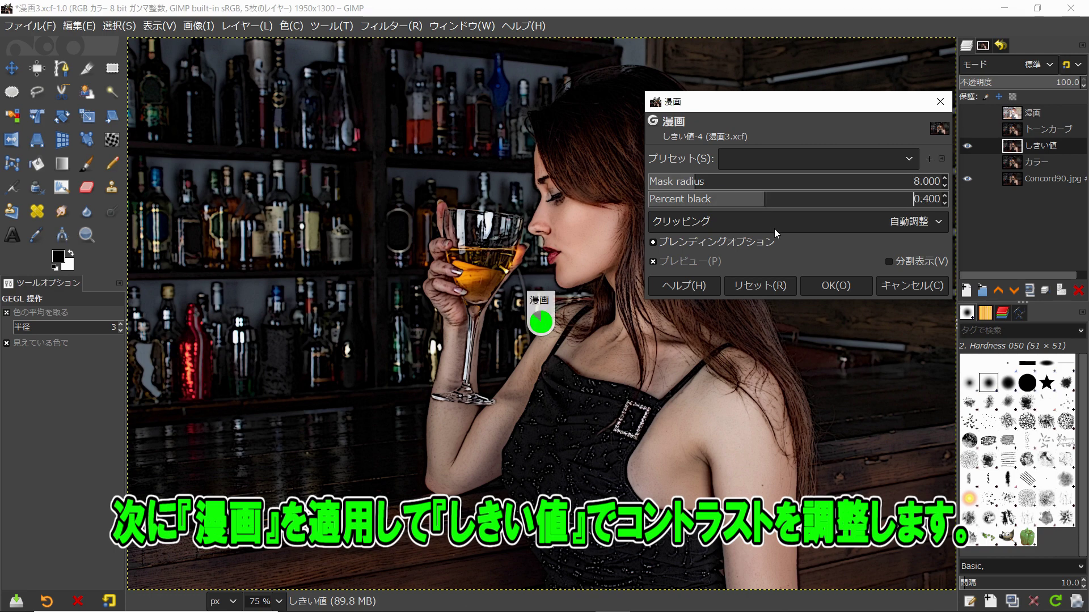
click(844, 289)
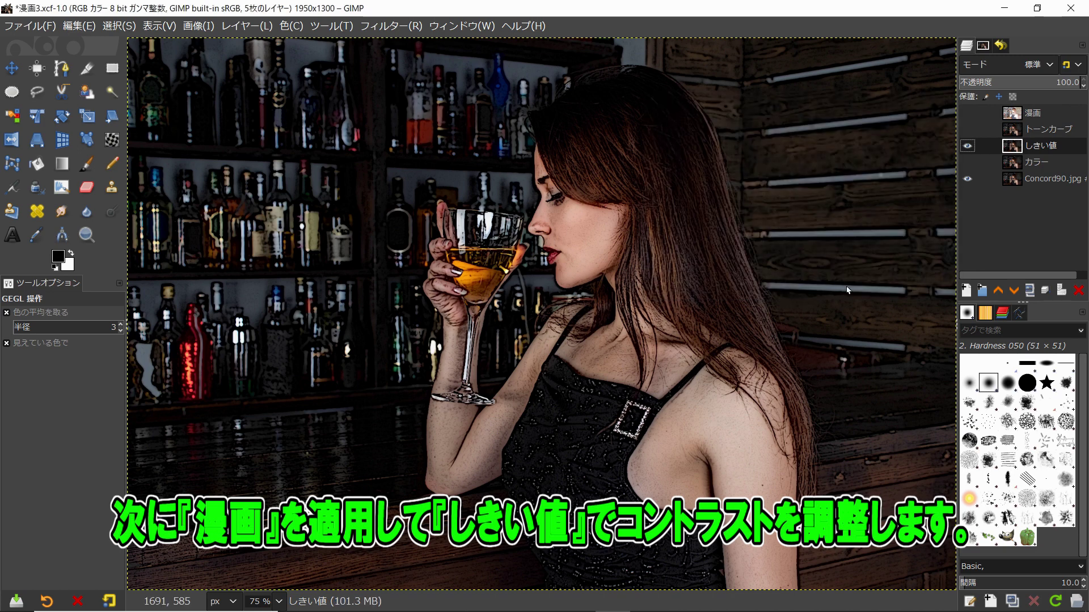
click(302, 30)
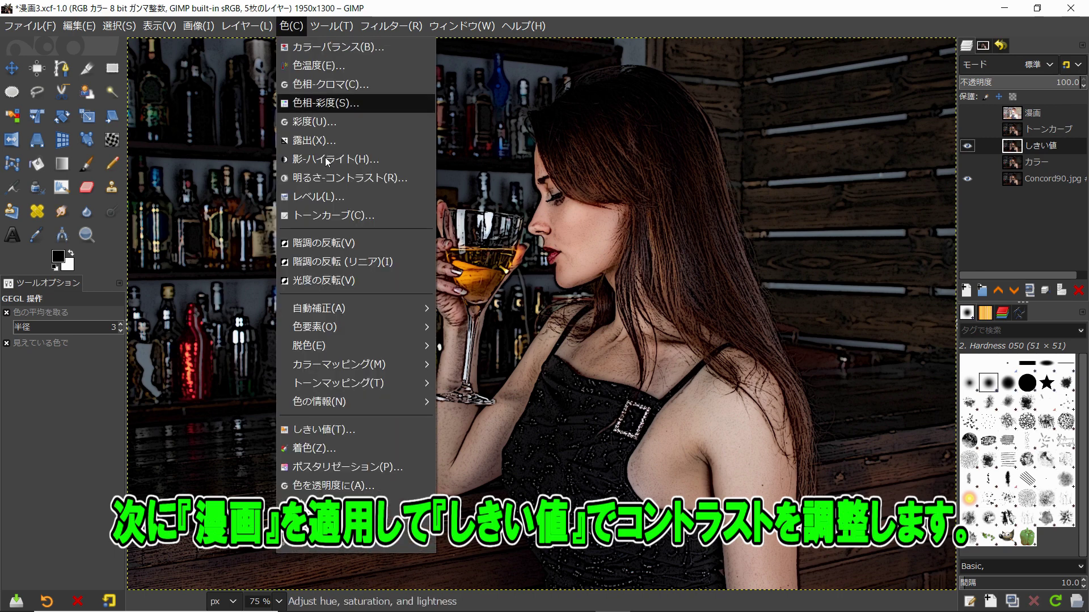
click(339, 428)
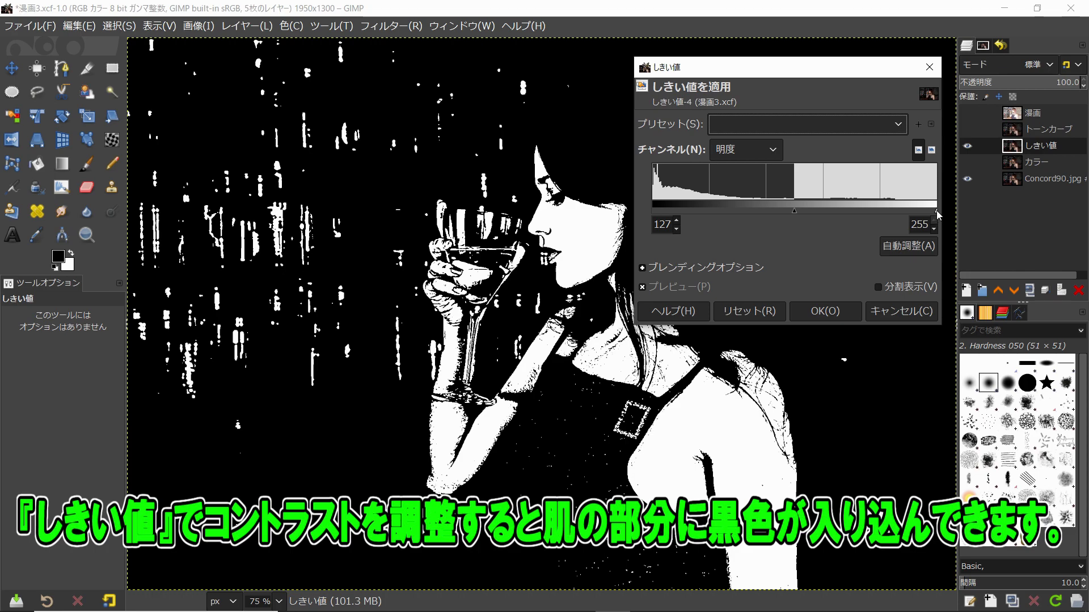
drag(937, 210, 874, 210)
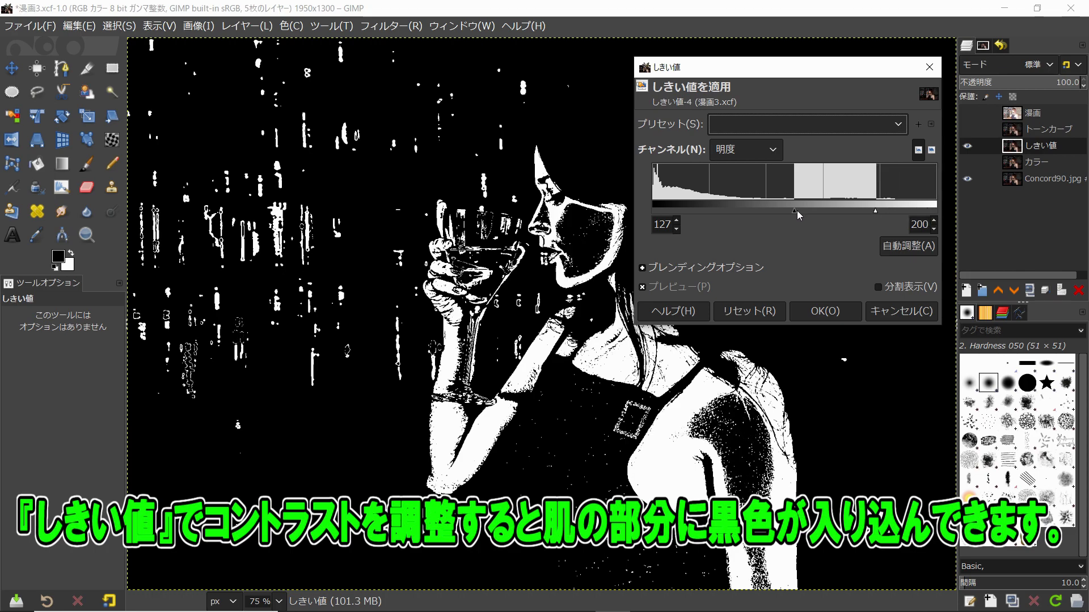
drag(796, 211, 684, 211)
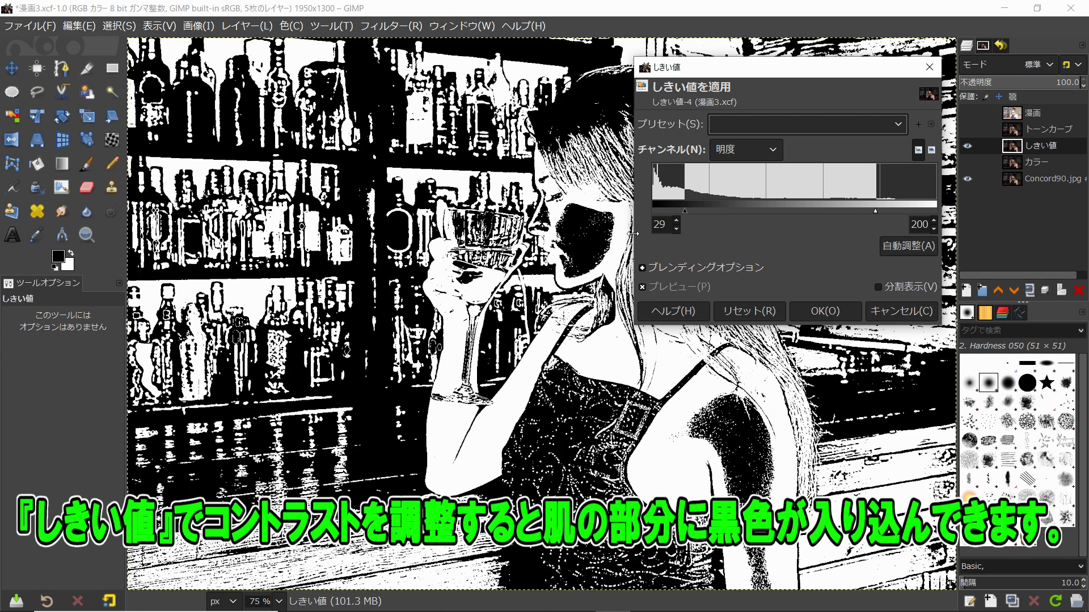
click(895, 321)
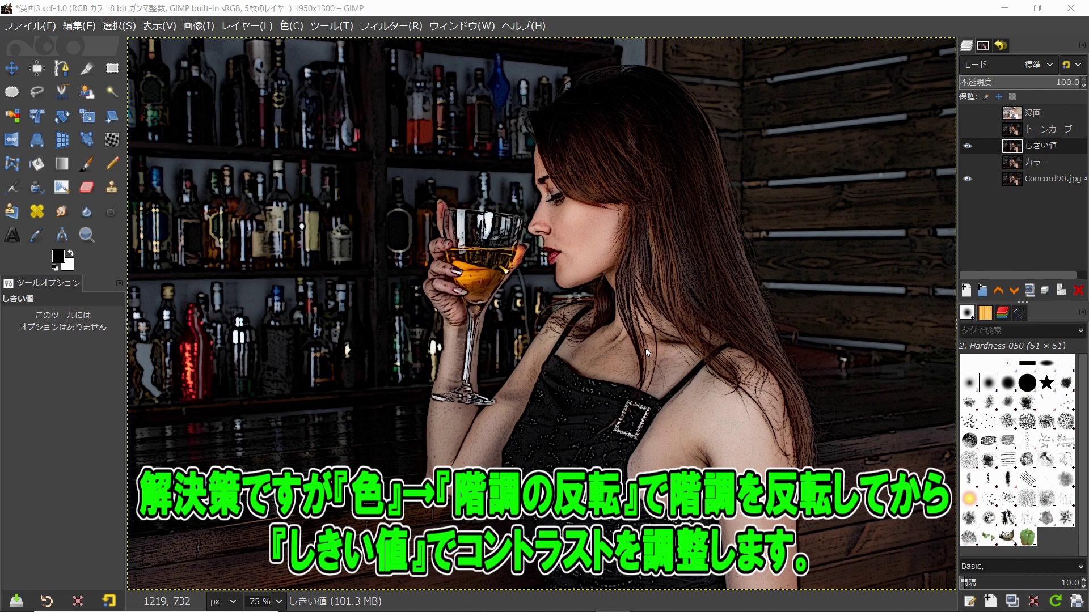
Invert the しきい値 layer, threshold it at 250–255, then invert it back to black lines on white
click(291, 25)
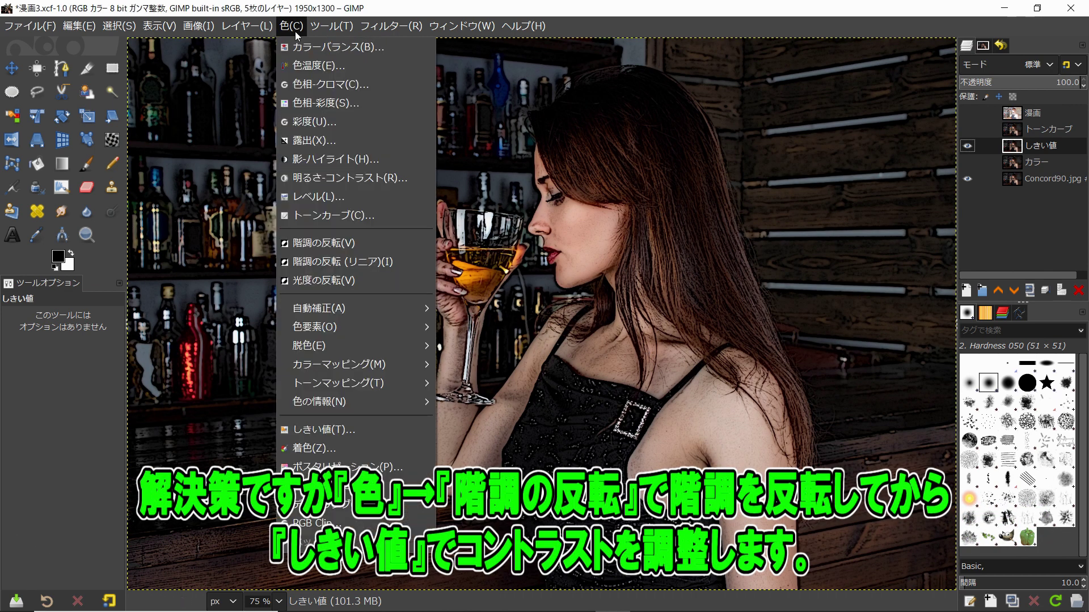
click(310, 242)
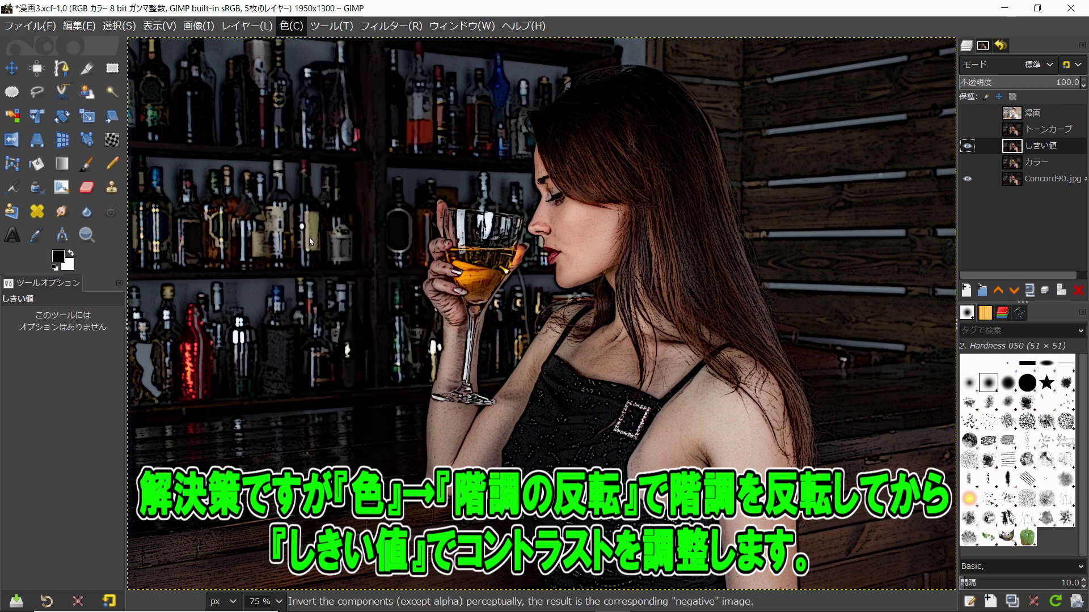
click(291, 25)
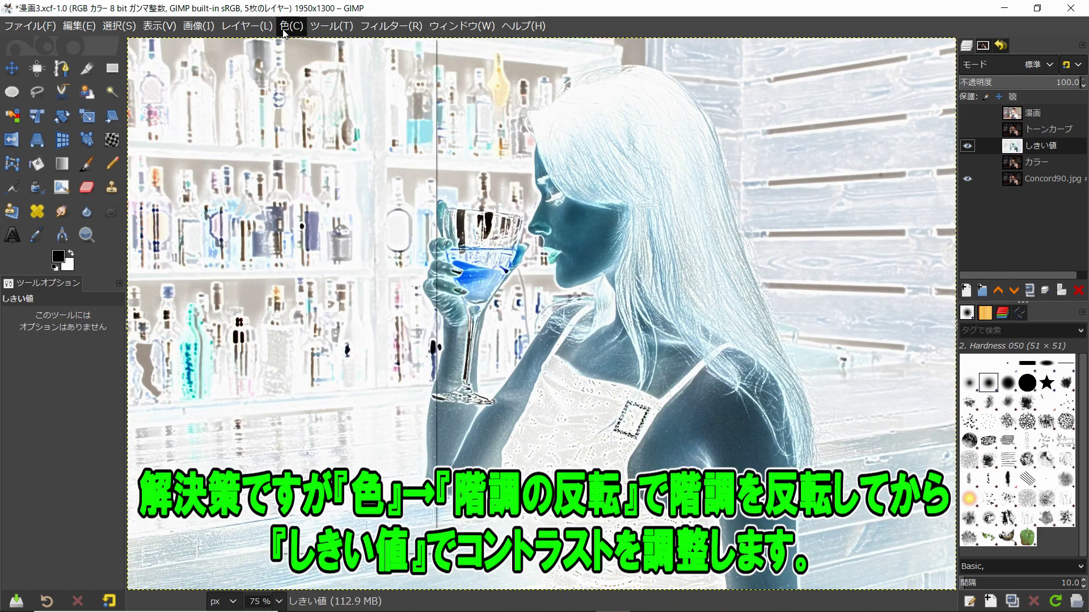
click(317, 429)
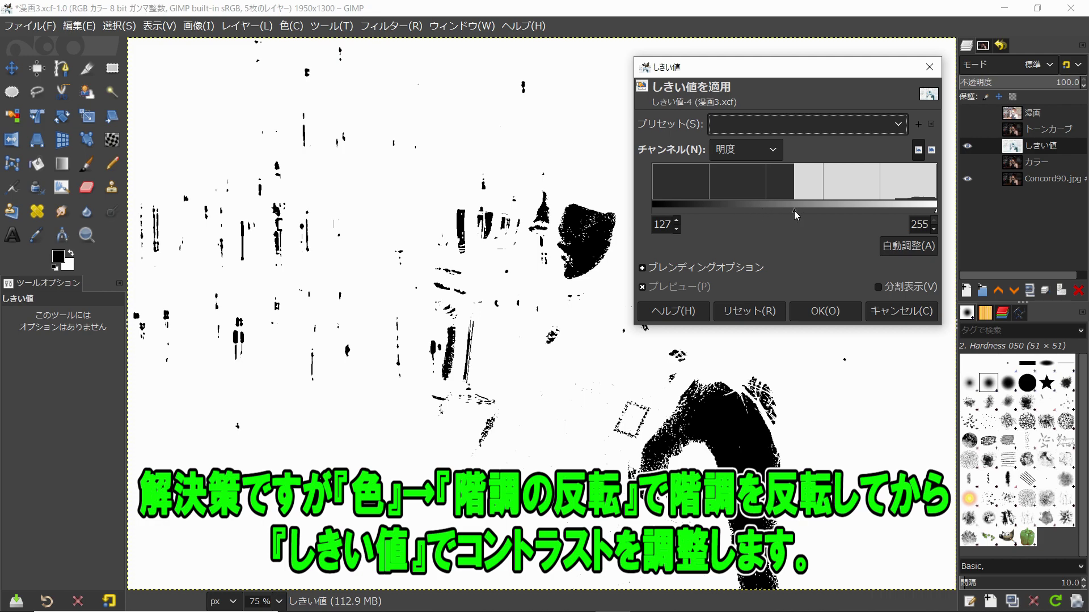
drag(794, 210, 930, 220)
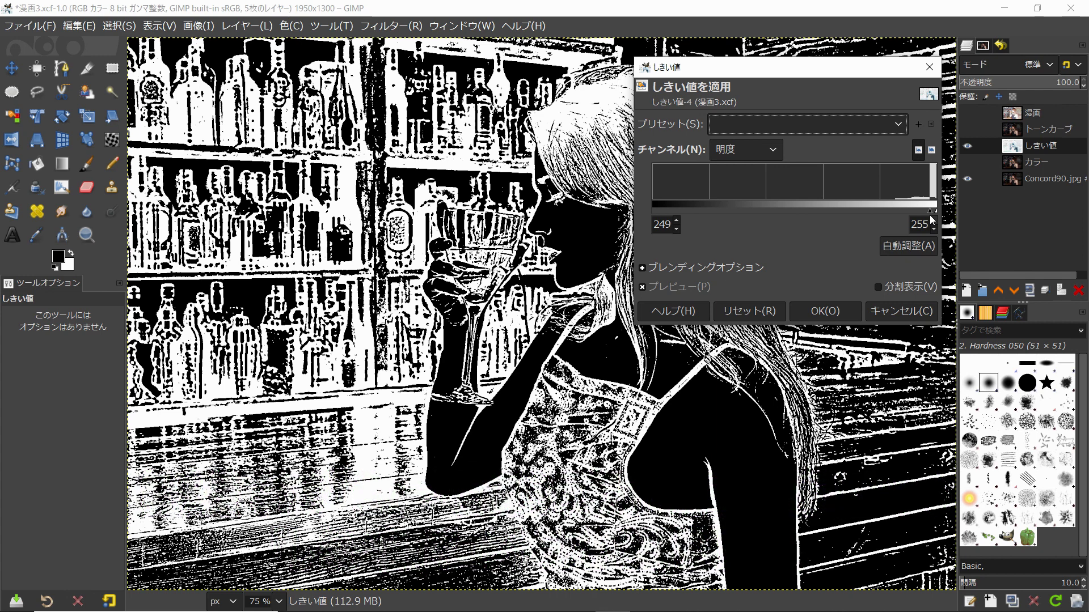
drag(931, 220, 932, 220)
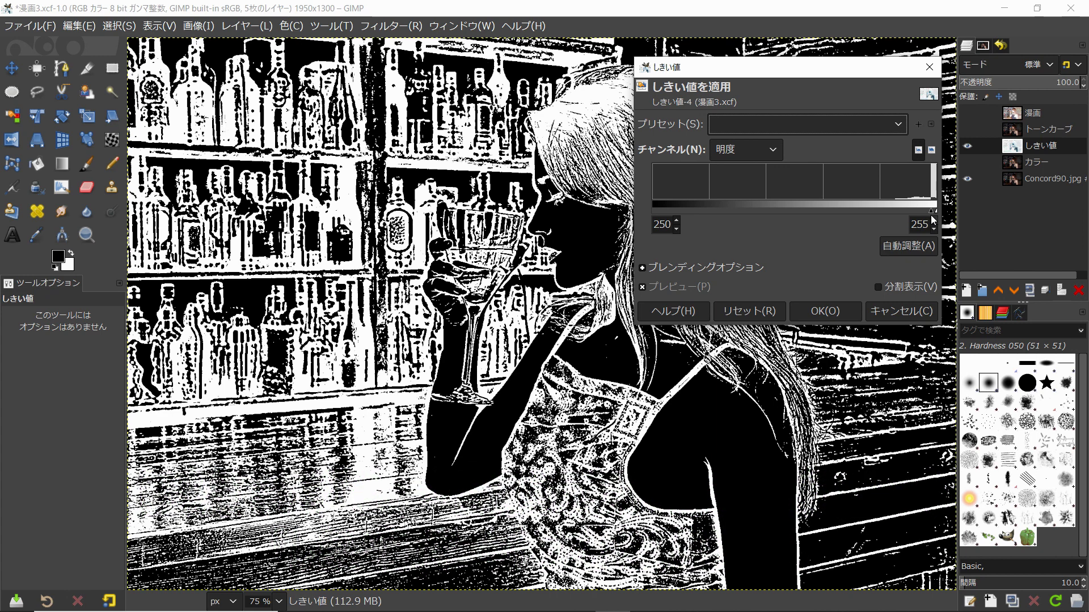
click(814, 312)
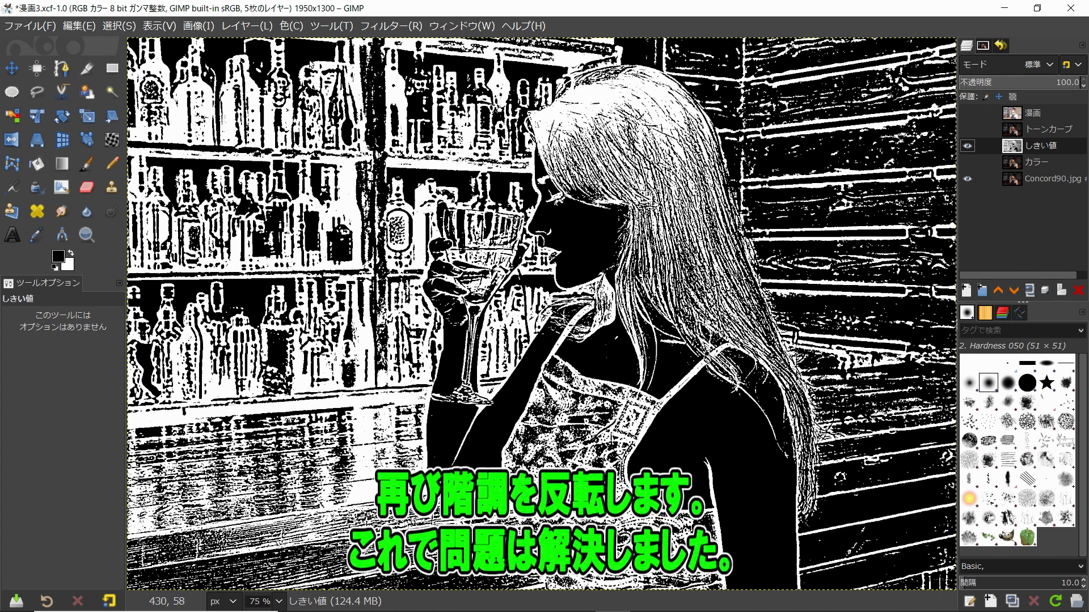
click(292, 27)
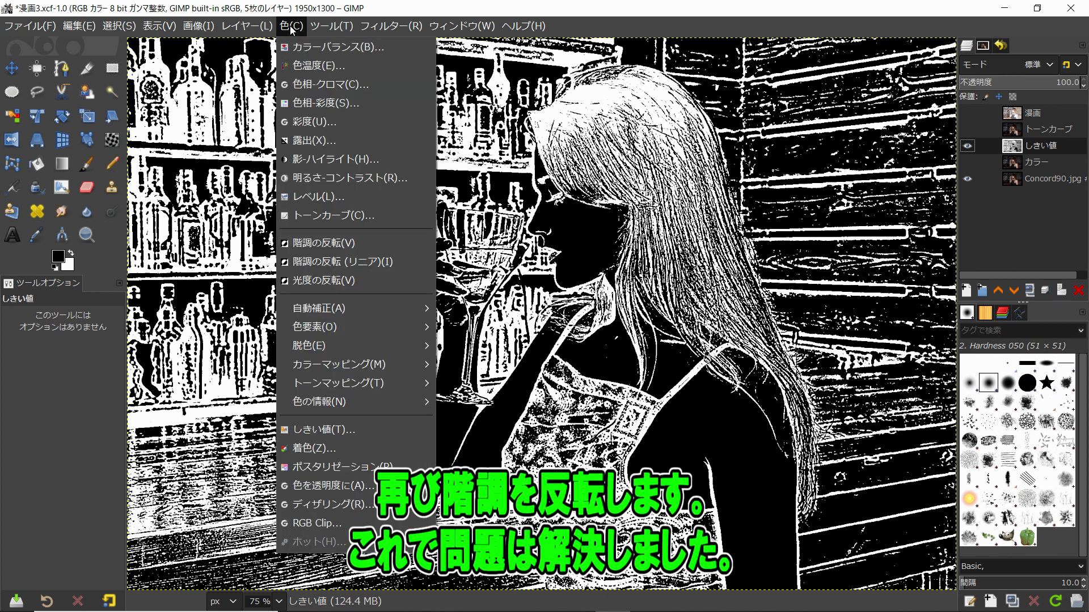
click(335, 249)
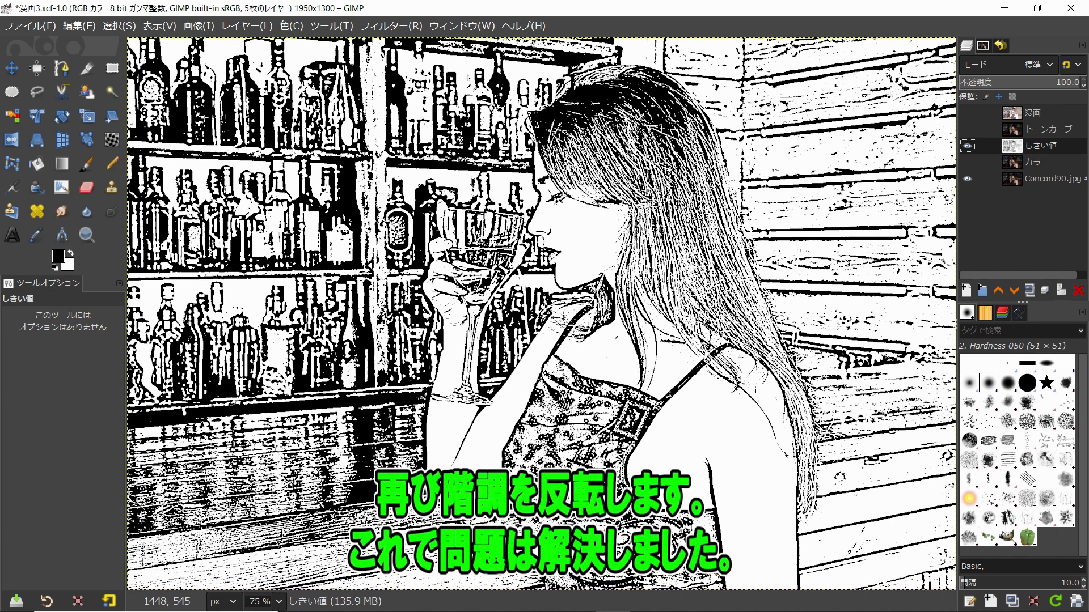
Hide しきい値, show トーンカーブ, and give it the 漫画 effect at mask radius 9, percent black 0.4
click(967, 146)
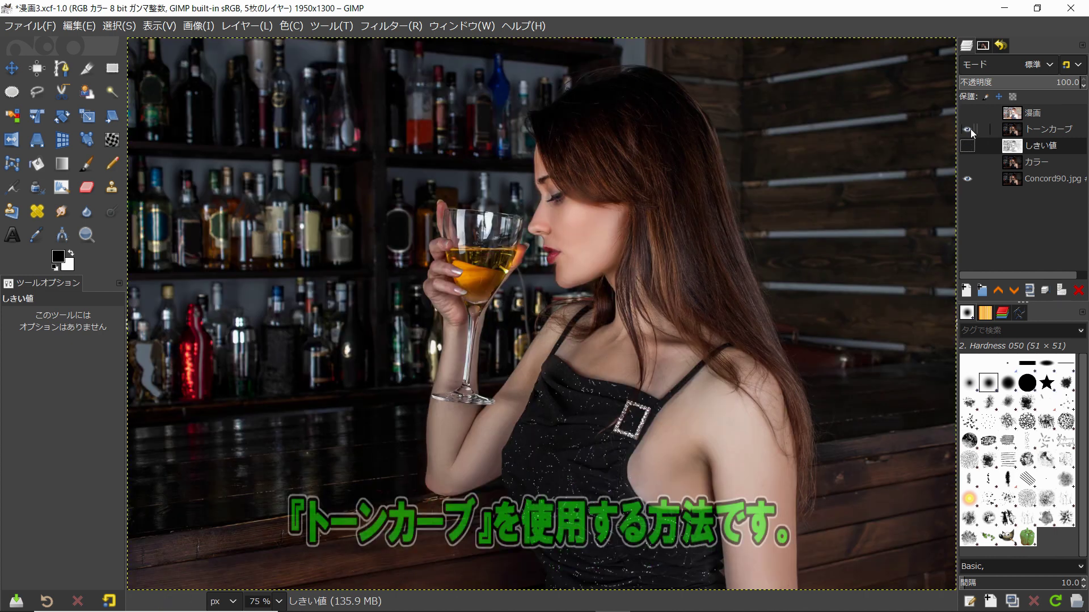
click(1012, 129)
click(968, 129)
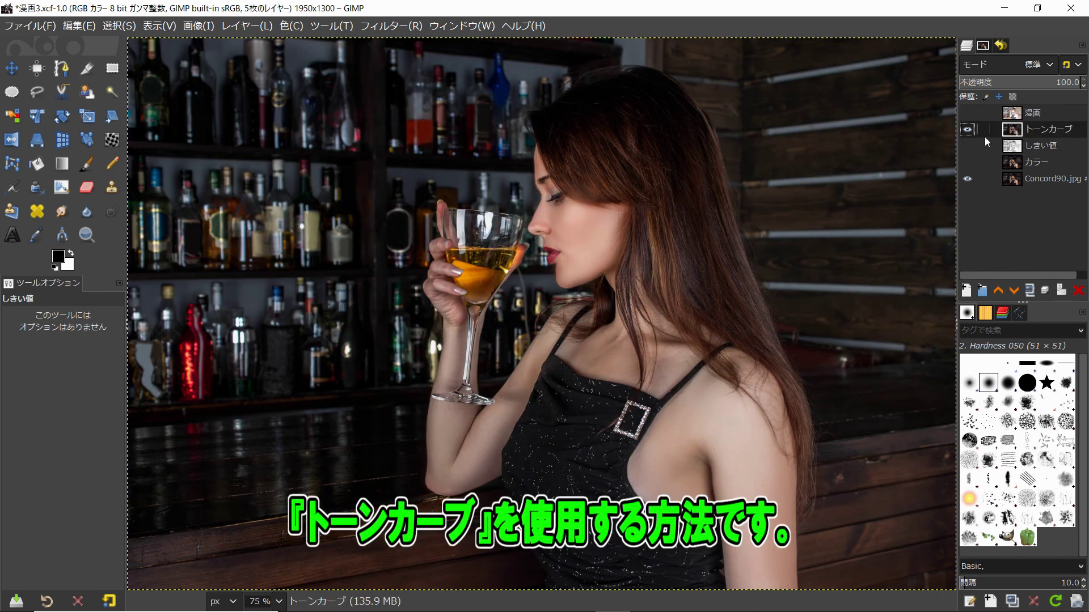
click(368, 27)
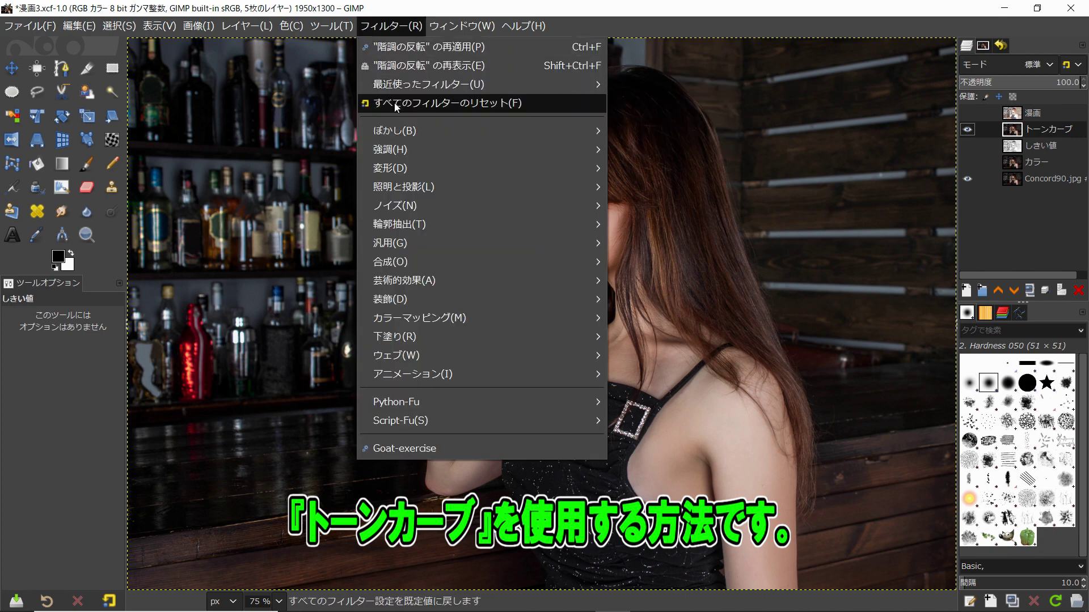
mouse_move(427, 83)
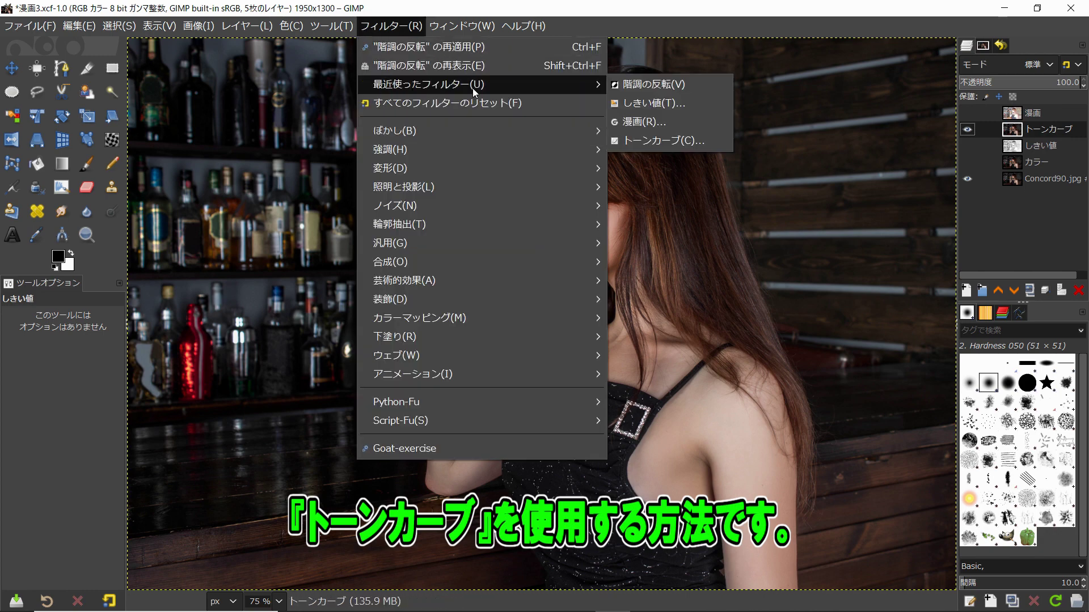
click(669, 121)
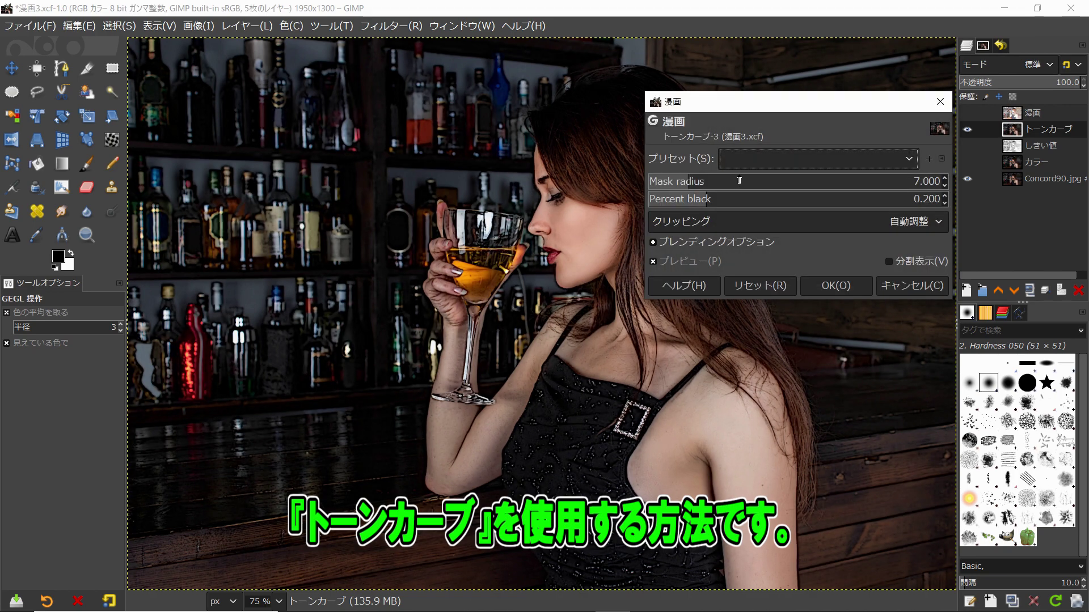
key(Tab)
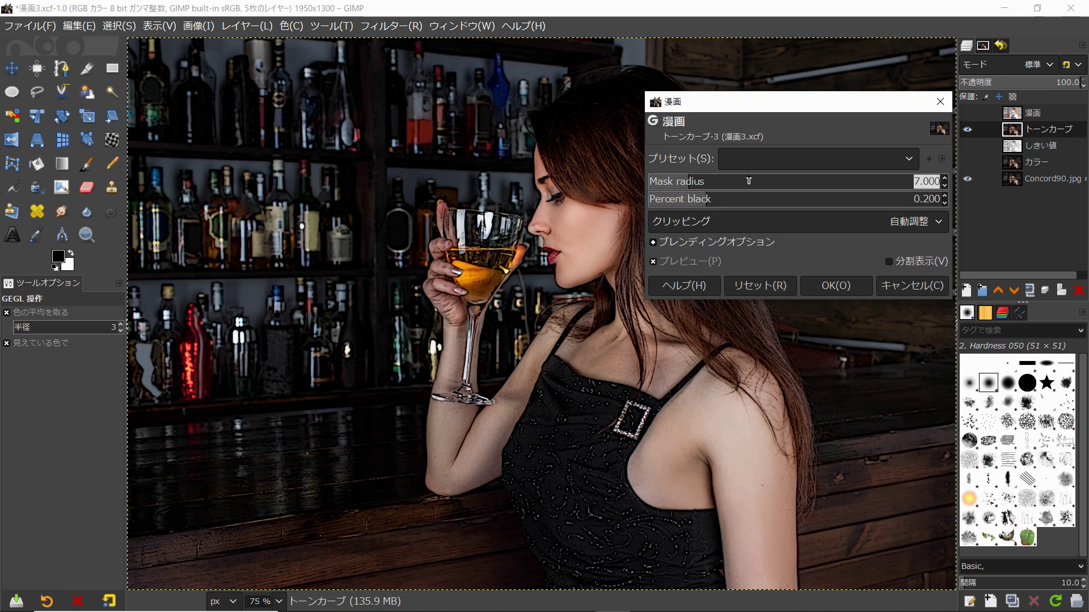
text(9)
key(Return)
key(Tab)
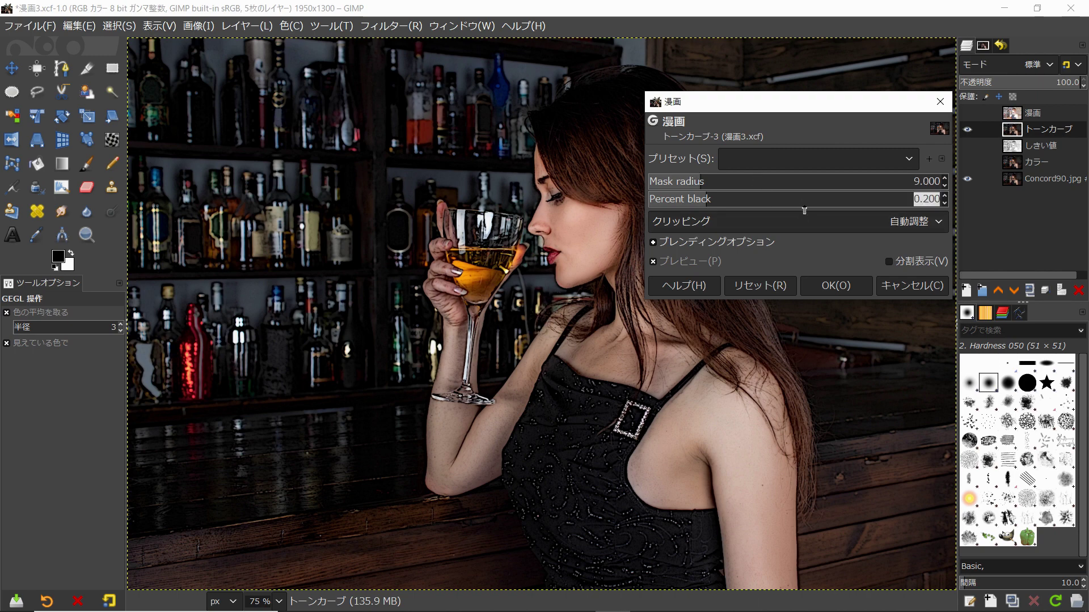
text(0)
text(.4)
key(Return)
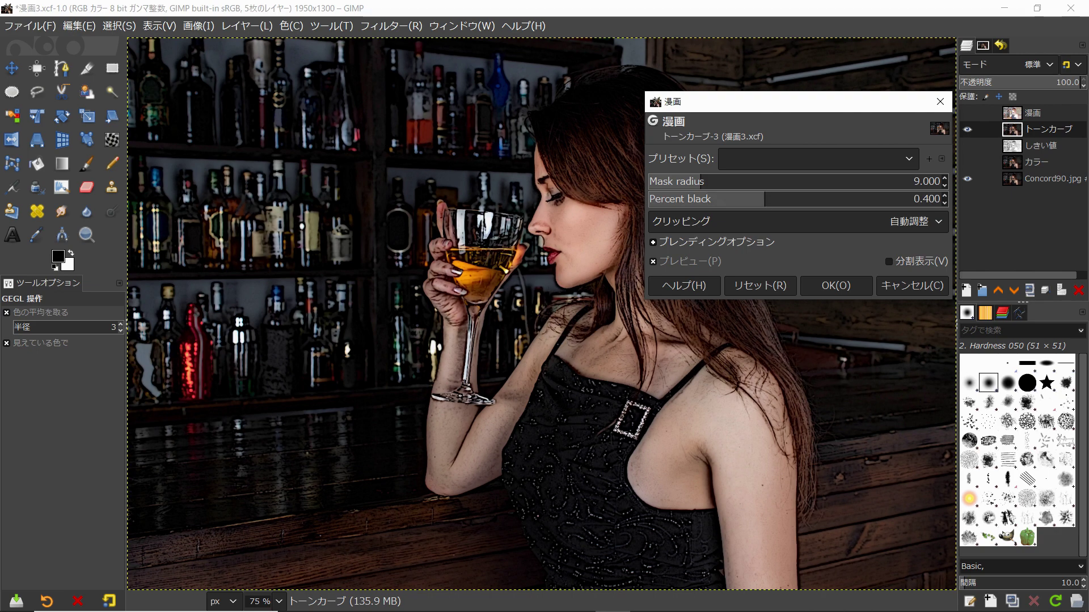
Desaturate the トーンカーブ layer to grayscale using Luminance mode
click(836, 286)
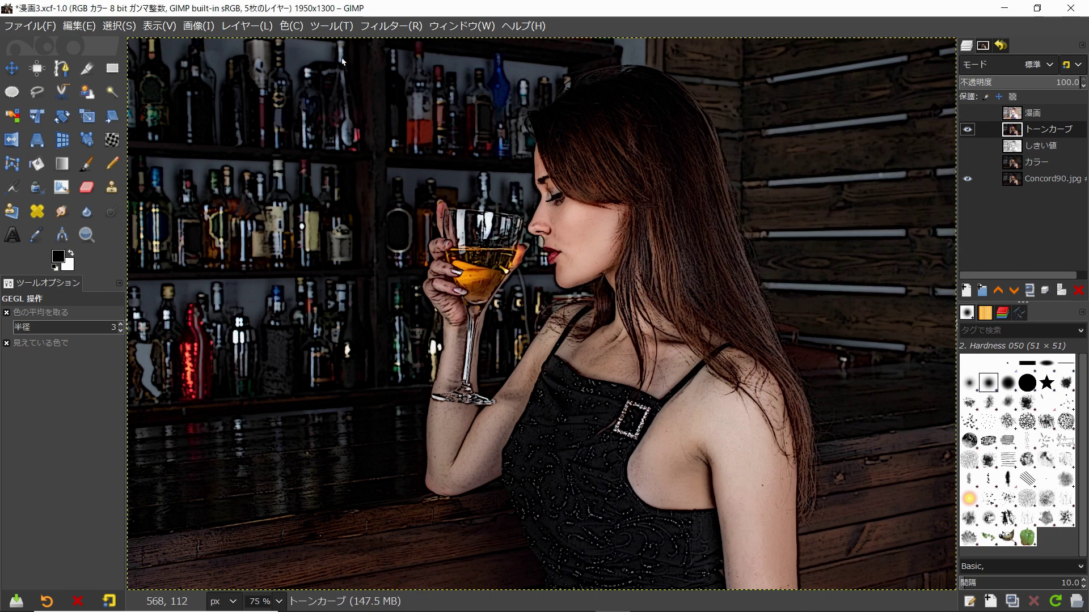
click(292, 26)
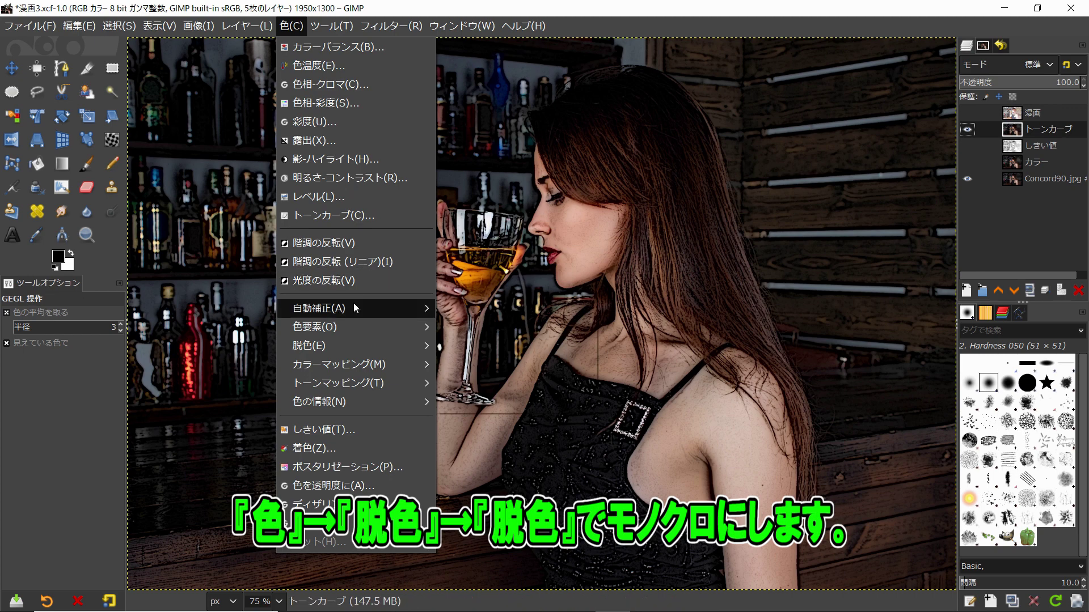
mouse_move(353, 346)
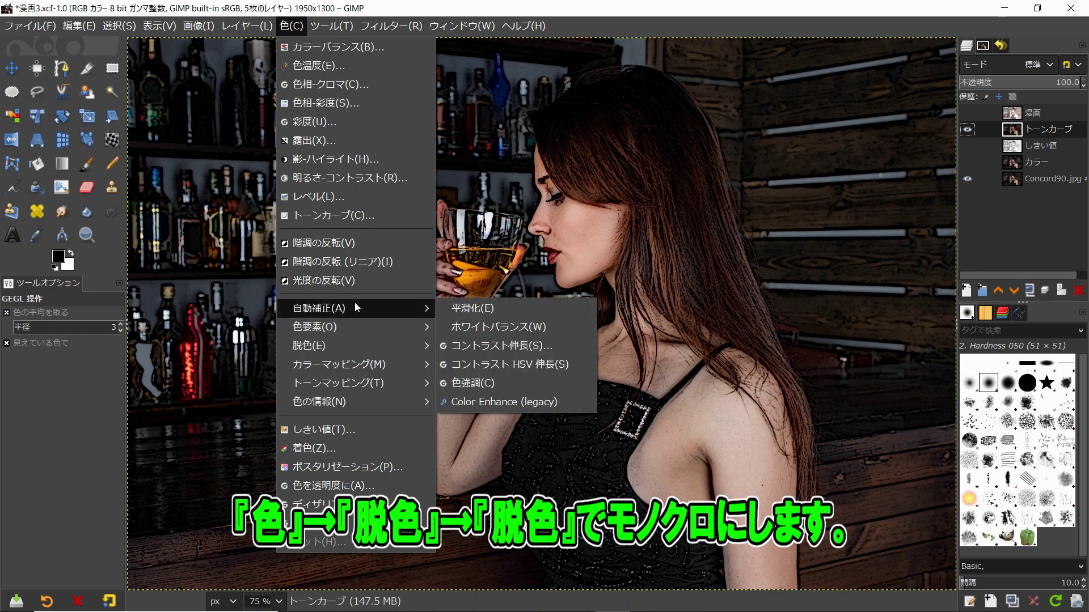
mouse_move(308, 346)
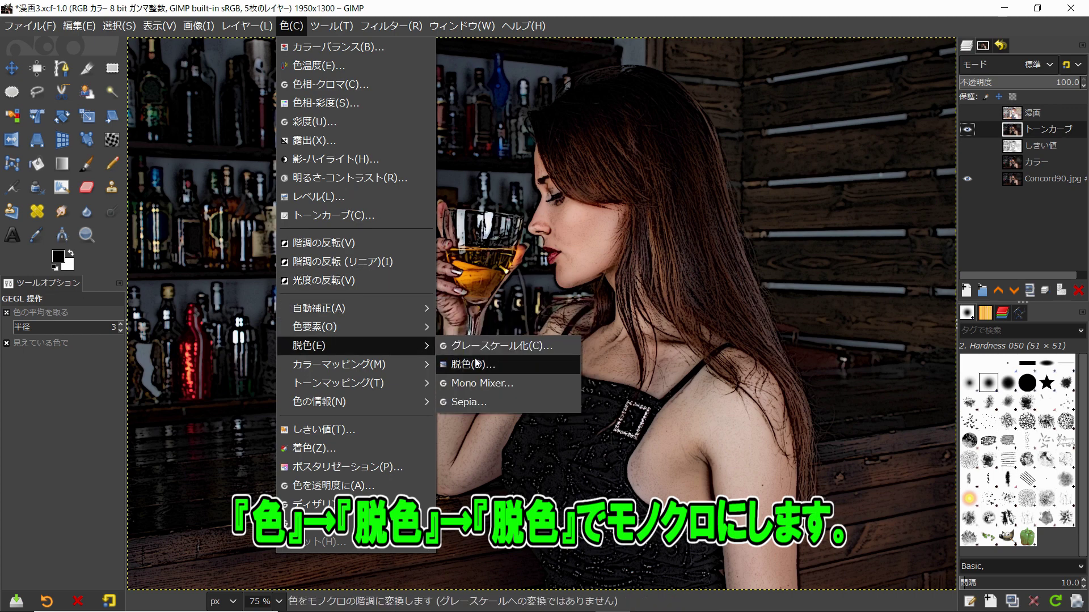
click(476, 363)
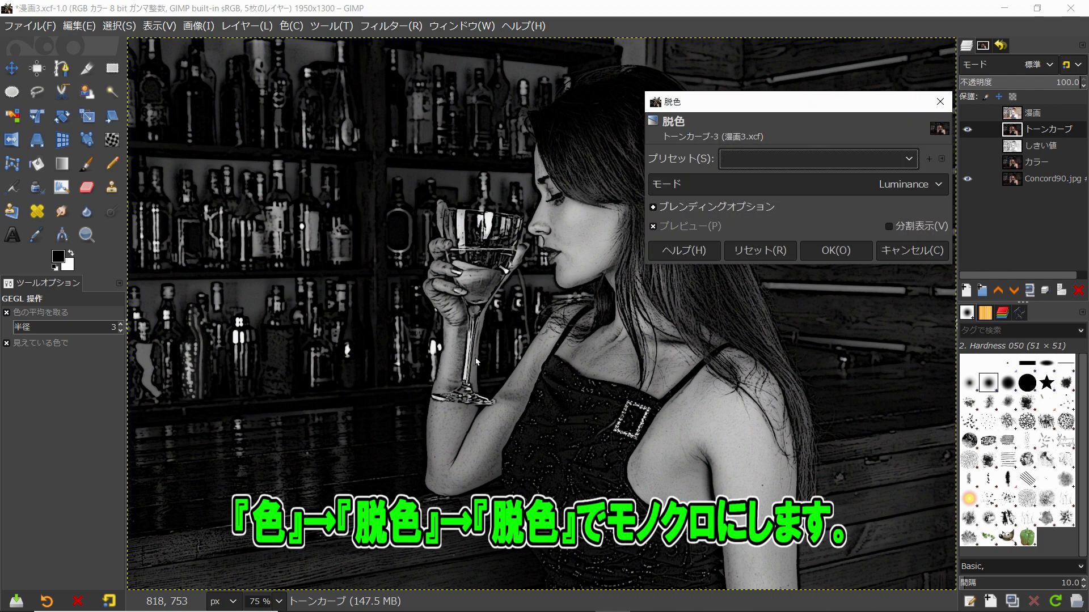
click(825, 258)
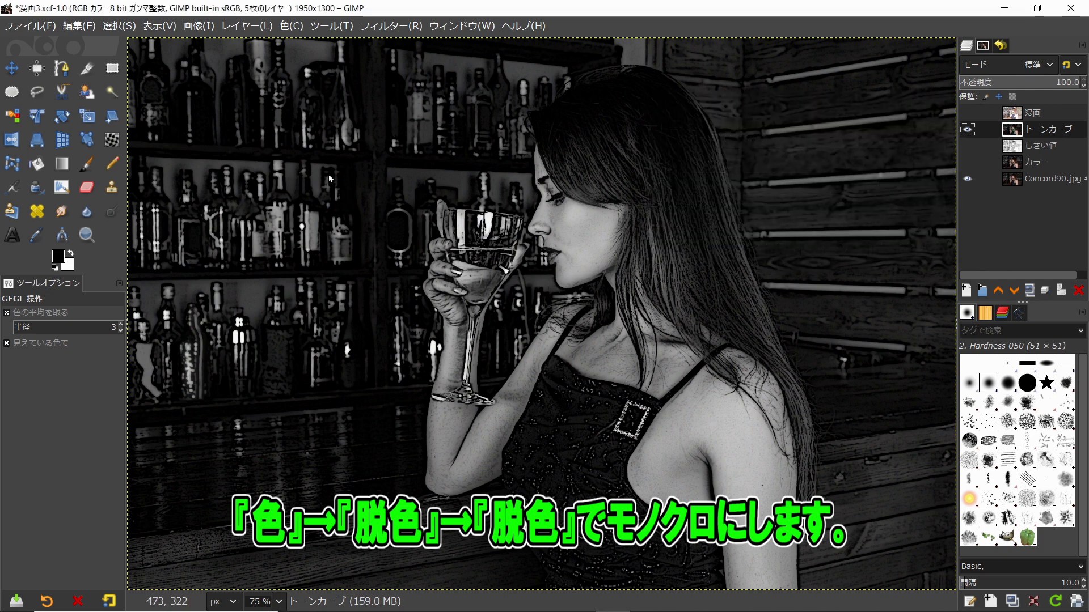
Apply a steep トーンカーブ curve, white point far left, midpoint near input 13/output 149
click(295, 27)
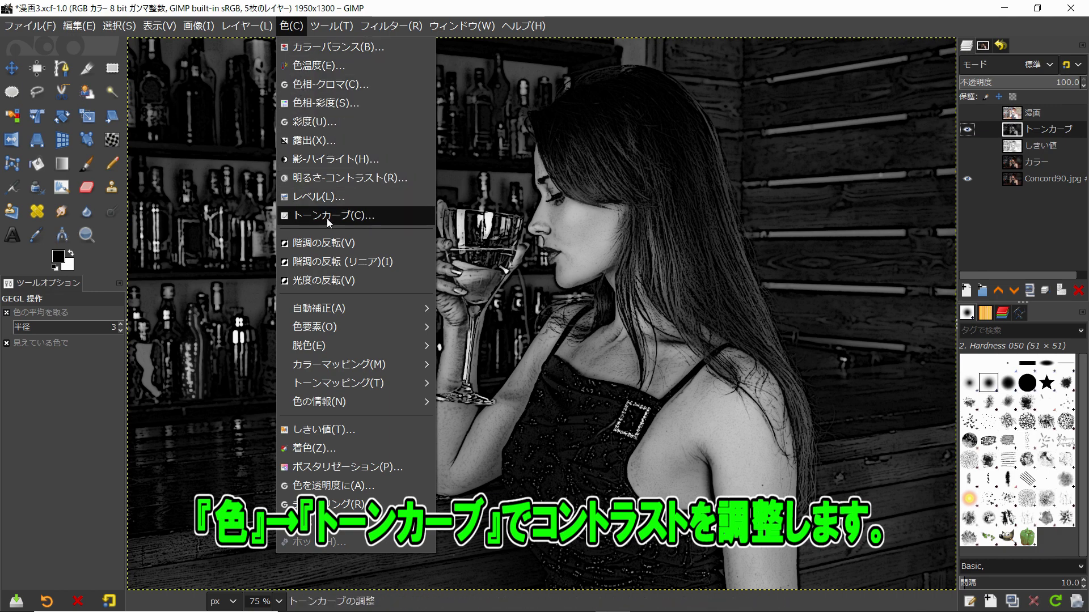
click(327, 219)
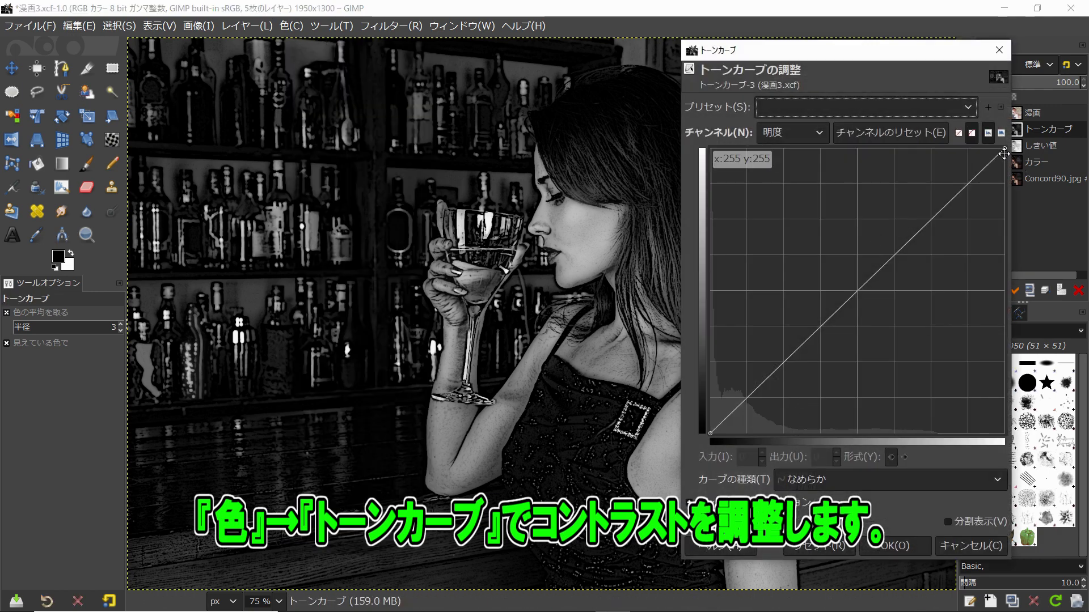
drag(959, 148, 730, 139)
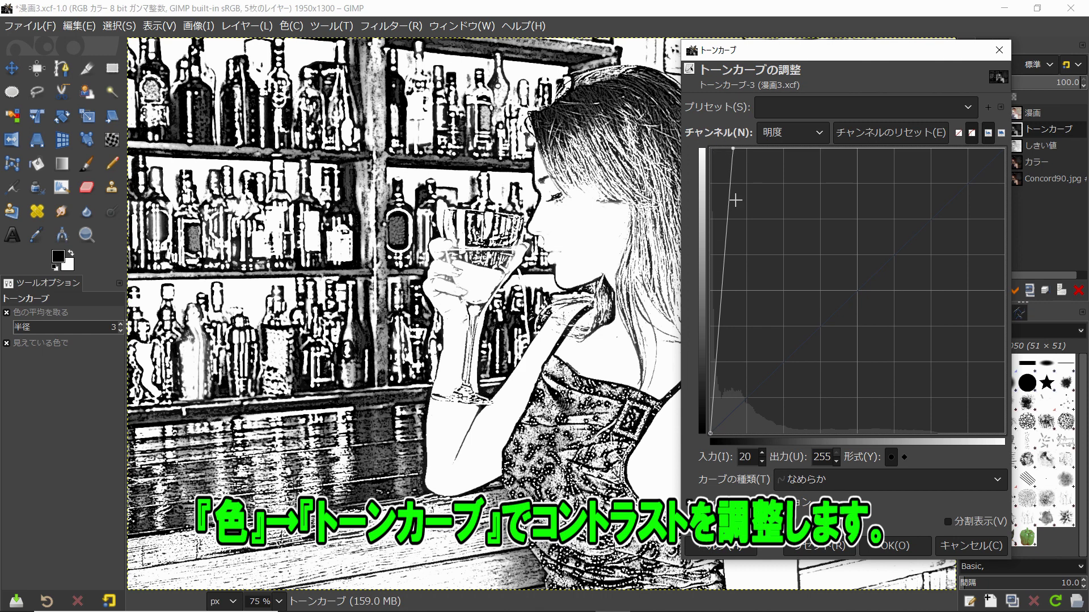
mouse_move(710, 434)
mouse_down()
mouse_move(708, 409)
mouse_move(709, 434)
mouse_up()
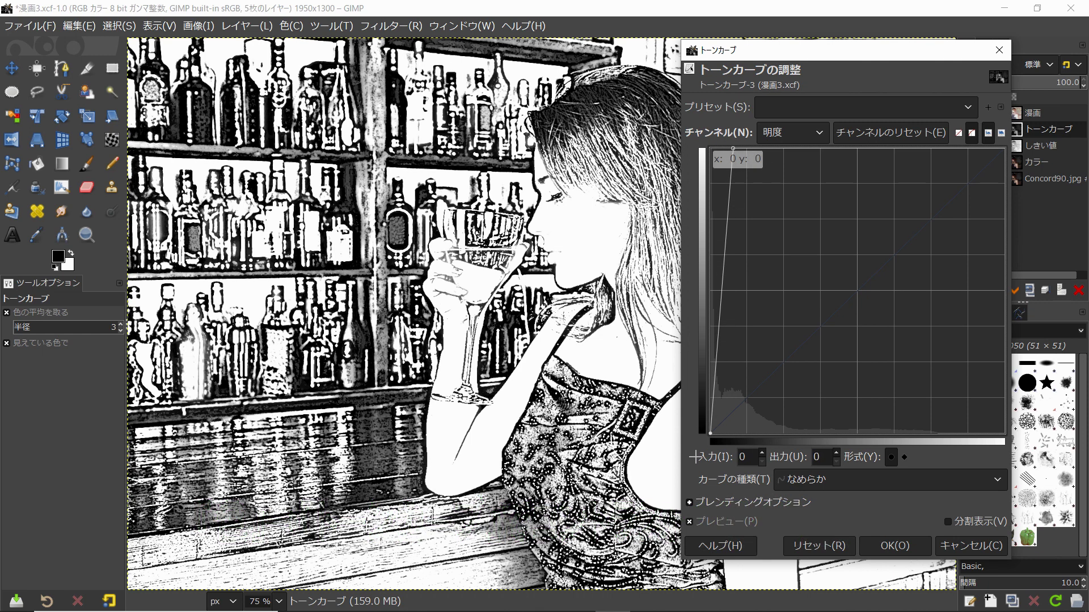
drag(723, 287, 721, 265)
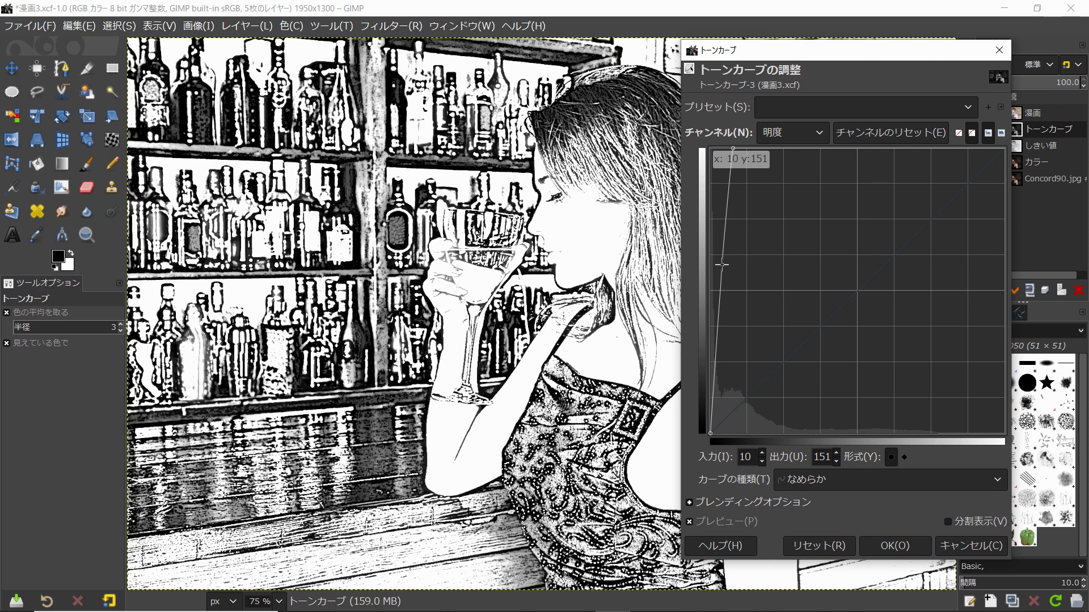
click(734, 147)
drag(734, 147, 758, 148)
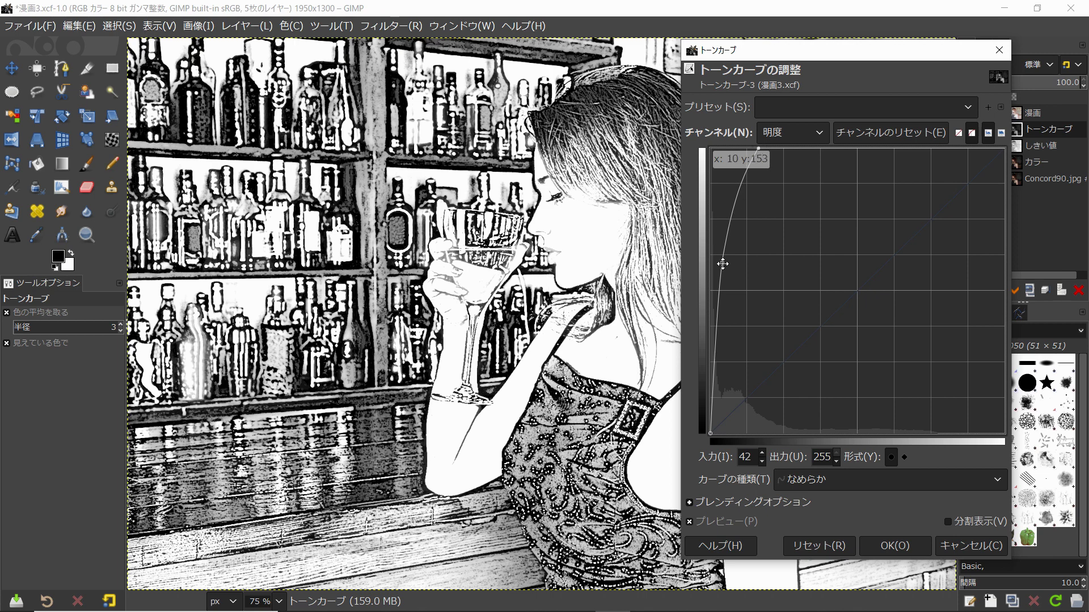
drag(723, 264, 726, 270)
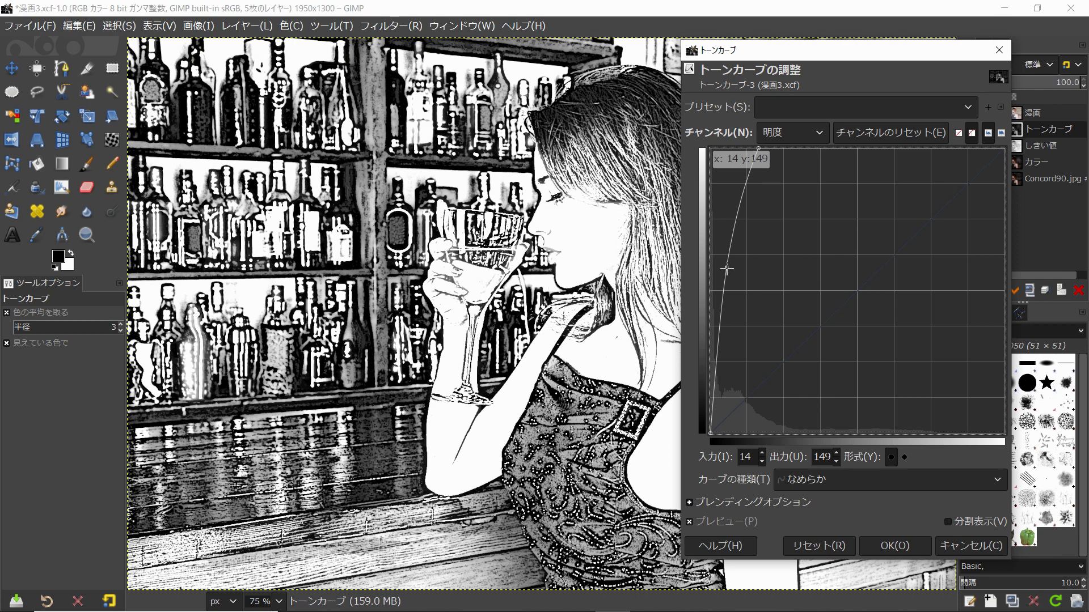
drag(727, 269, 726, 266)
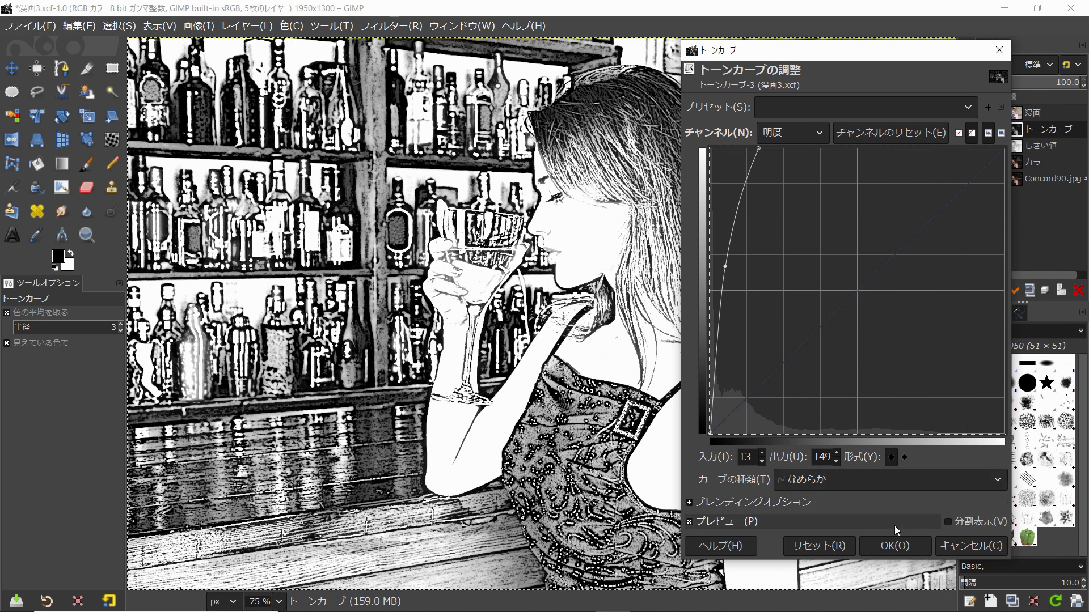
click(905, 546)
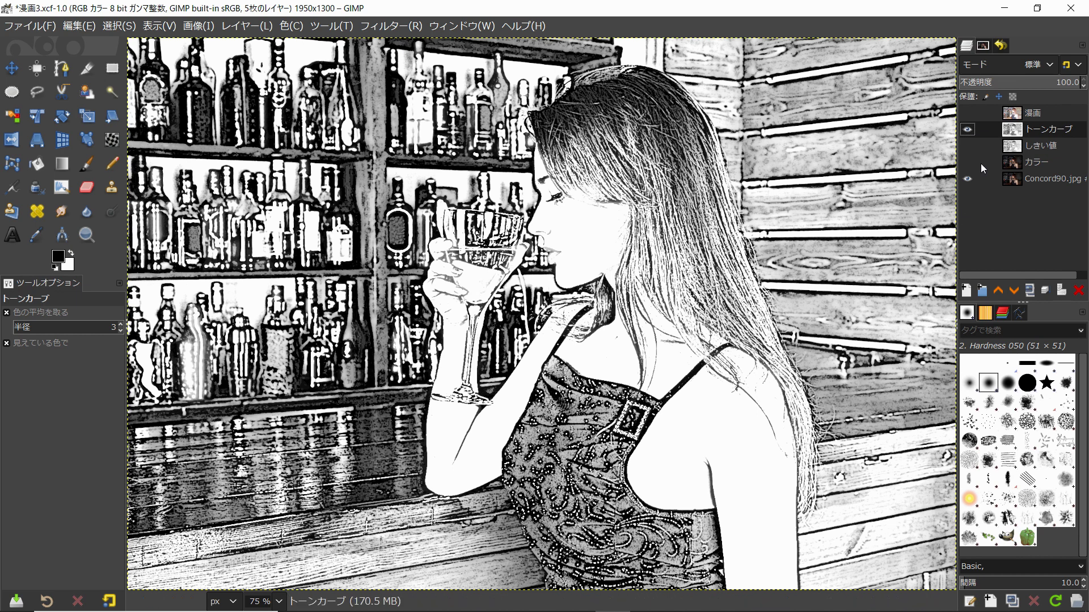
Compare the image with the トーンカーブ layer shown and hidden, leaving it hidden
click(967, 145)
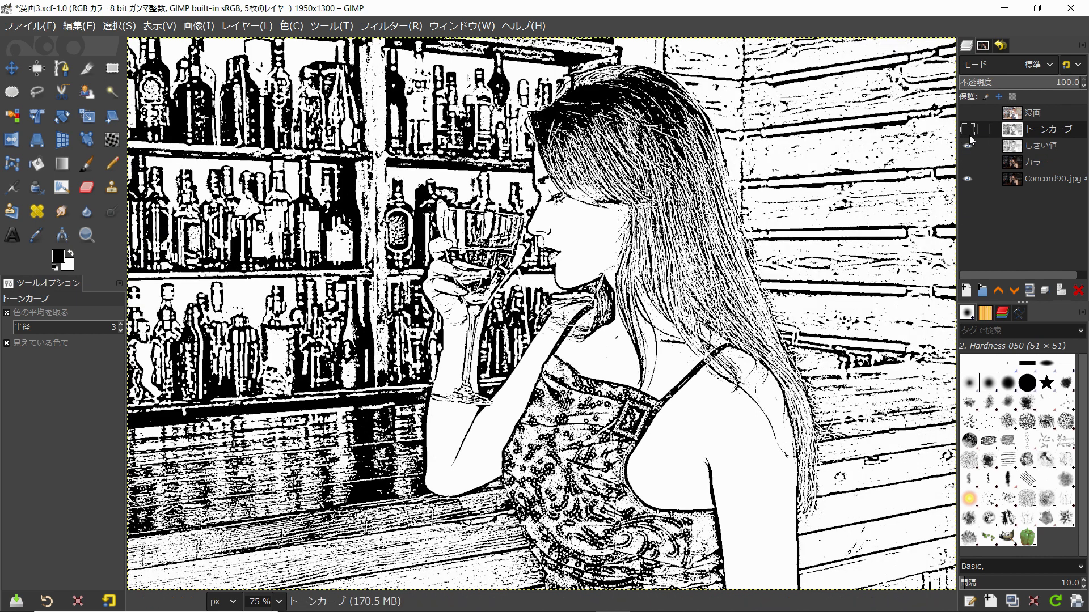
click(969, 134)
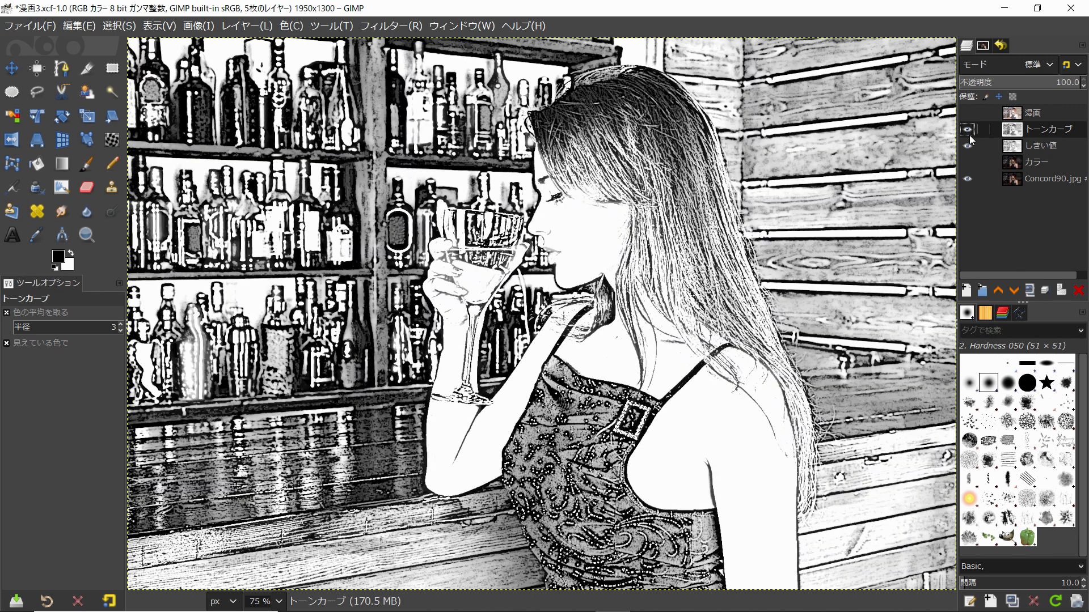
click(969, 135)
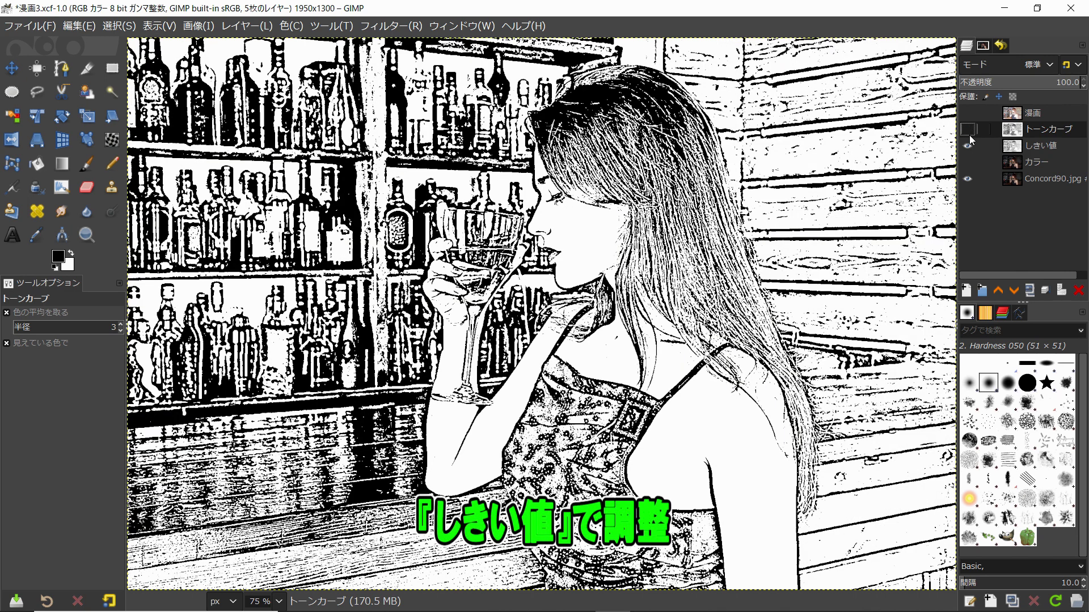
click(969, 134)
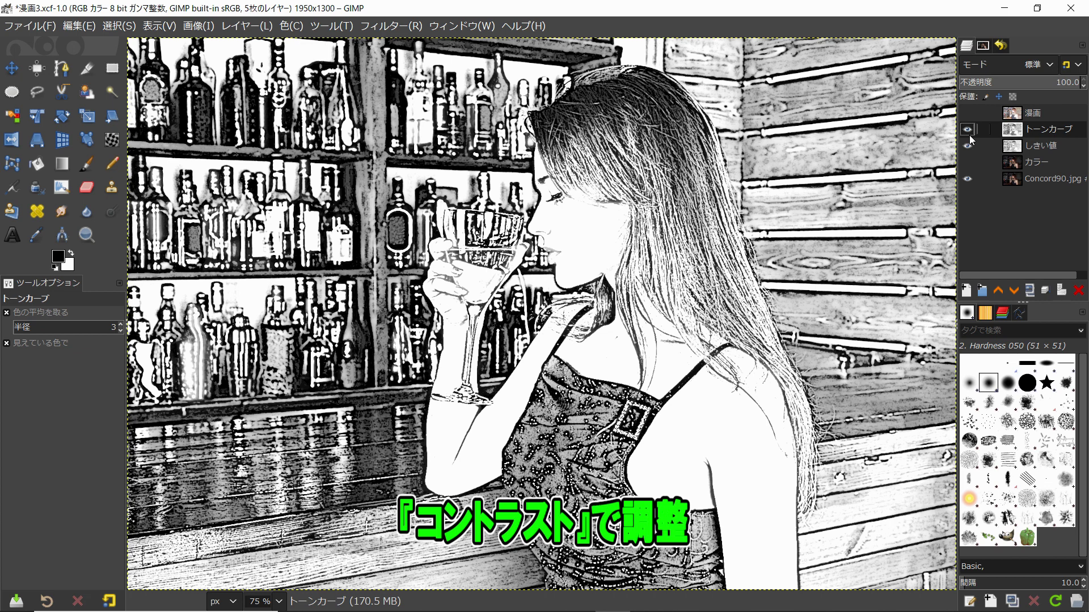
click(969, 138)
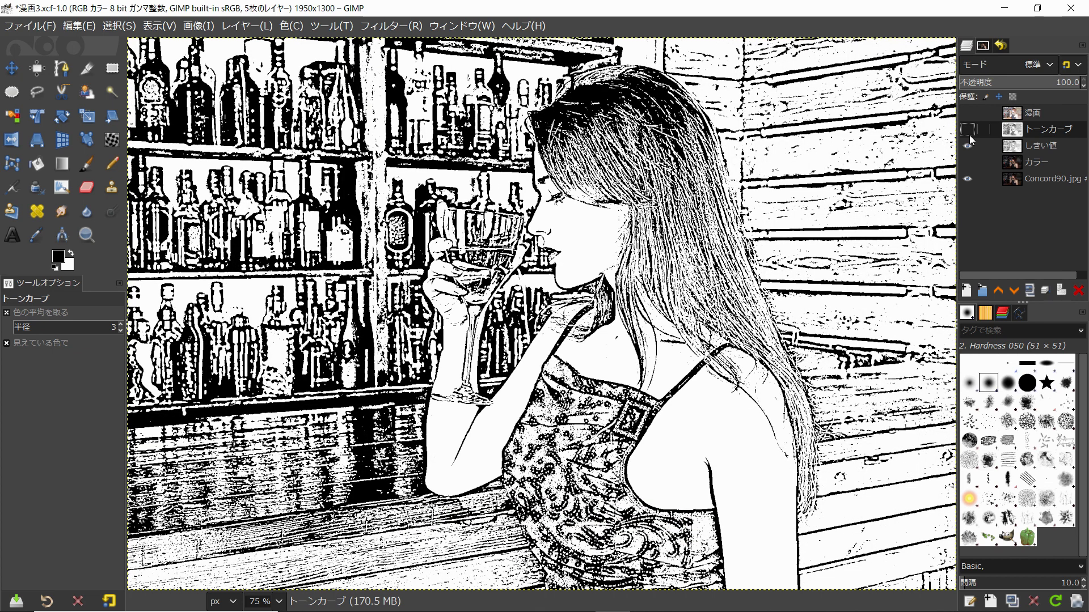
Show the カラー layer and set the しきい値 layer's blend mode to HSV 明度
click(1024, 147)
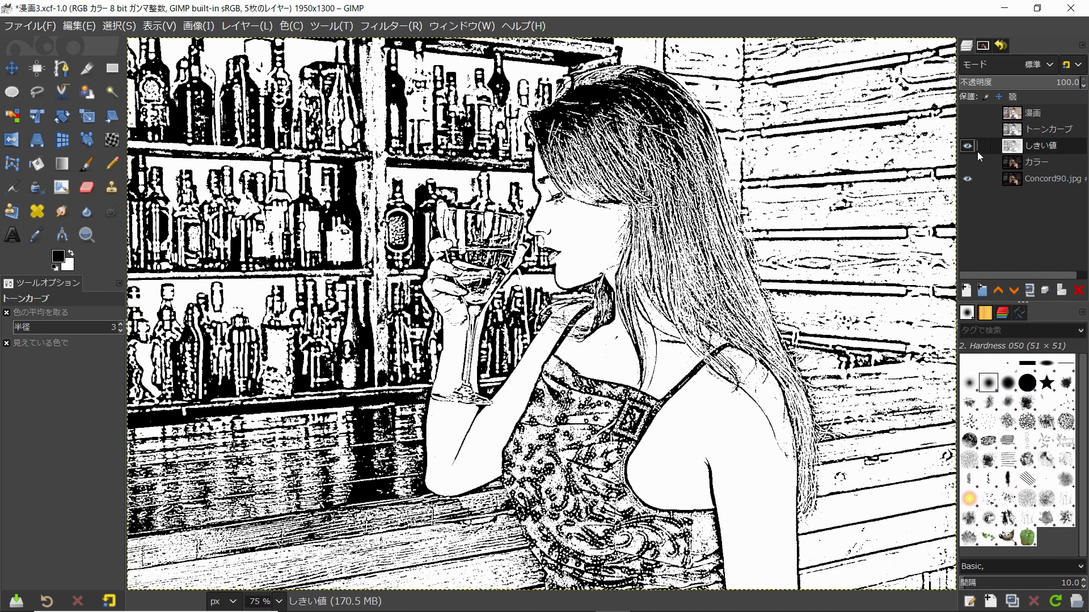
click(967, 163)
click(1009, 164)
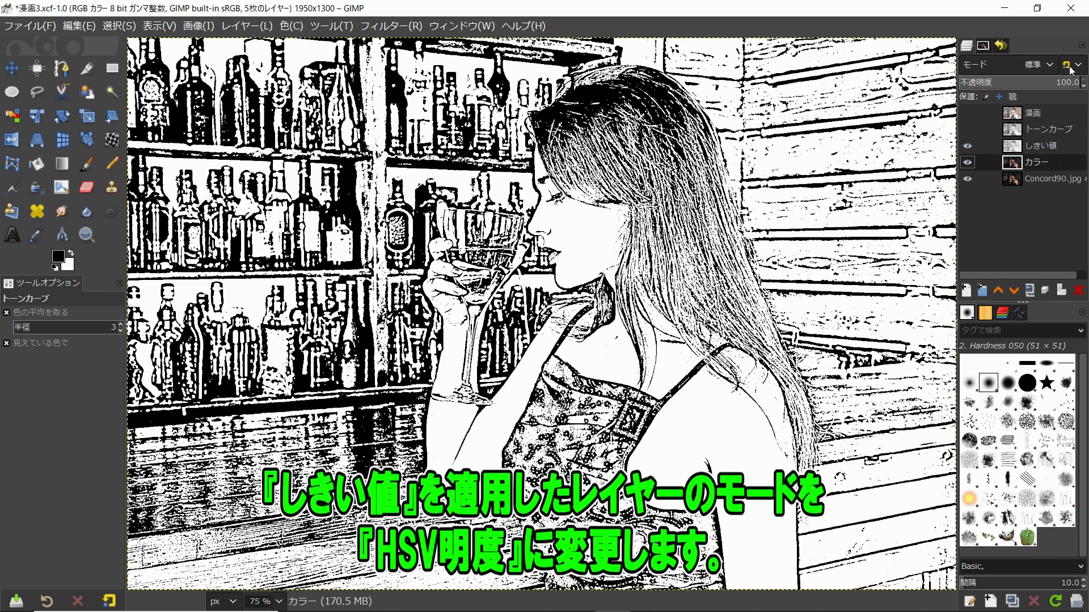
click(1015, 145)
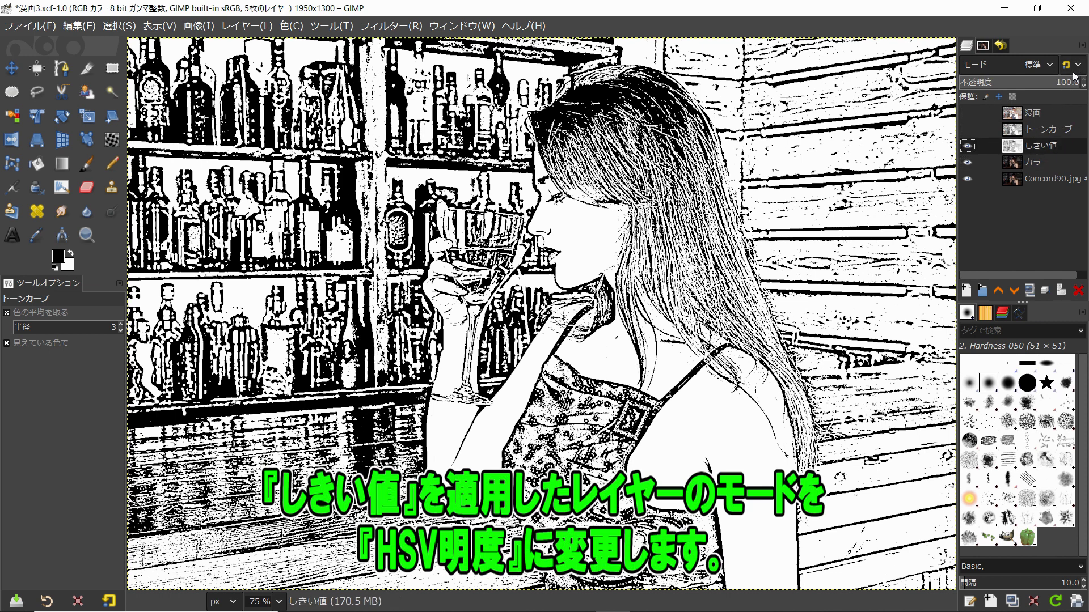
click(1053, 65)
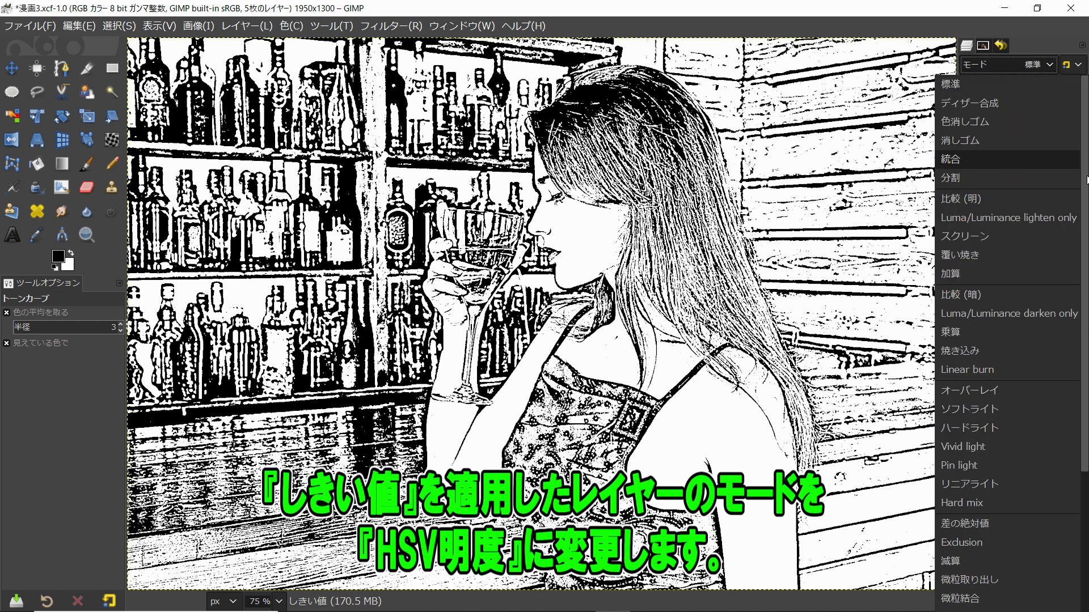
drag(1085, 177, 1085, 452)
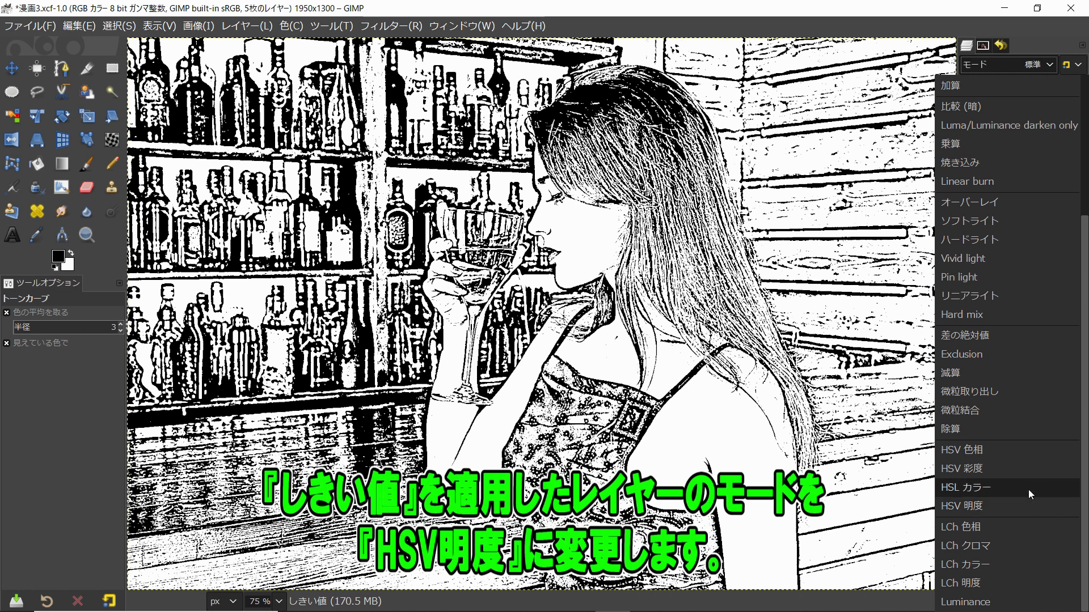
click(1028, 501)
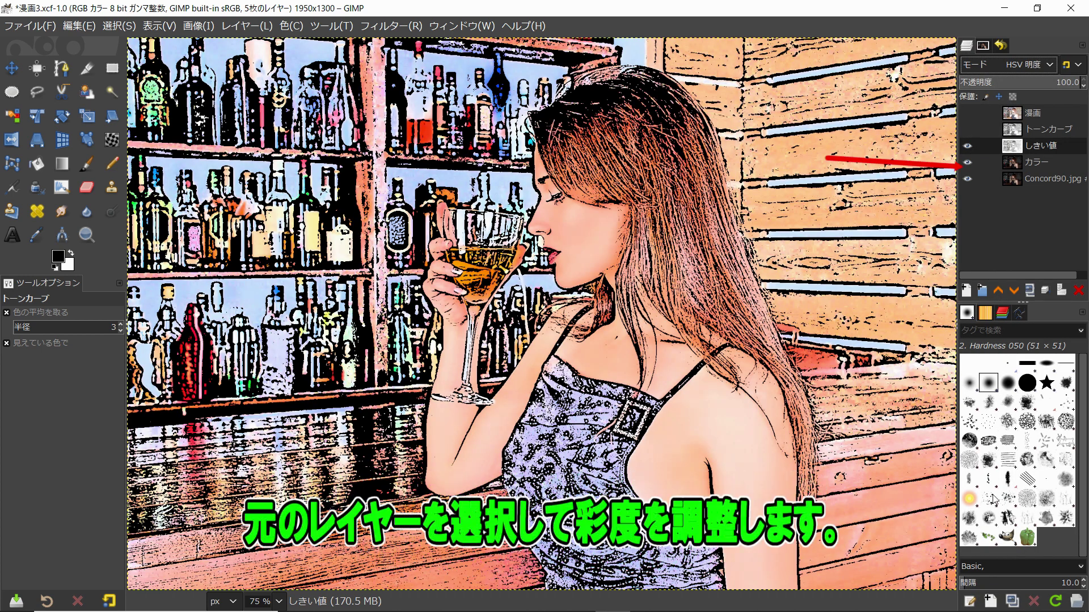
Reduce the カラー layer's saturation scale to 0.767 with 色 > 彩度
click(1022, 165)
click(284, 26)
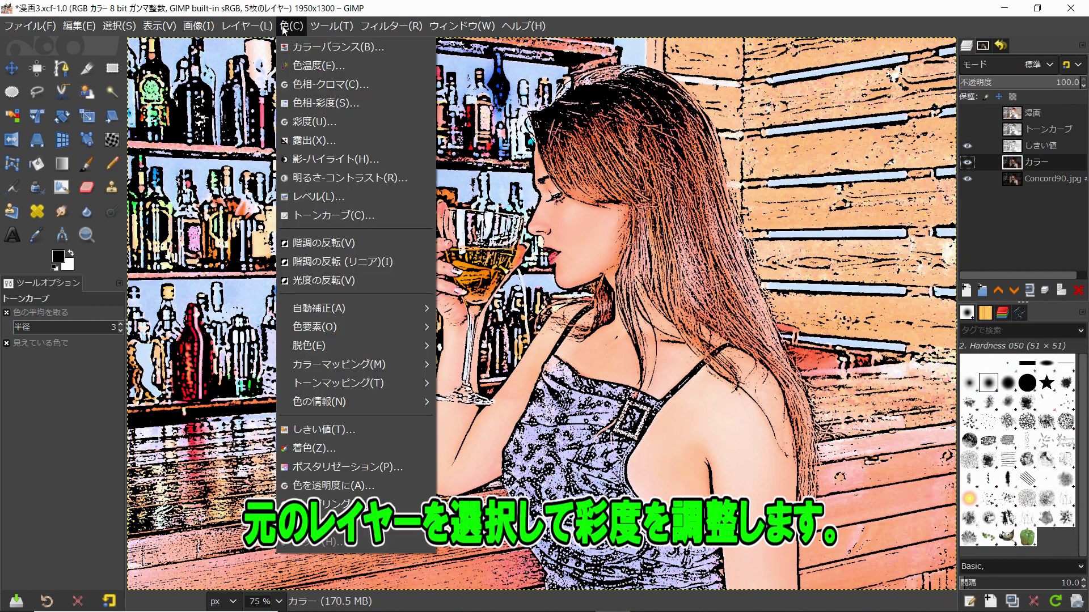
click(328, 122)
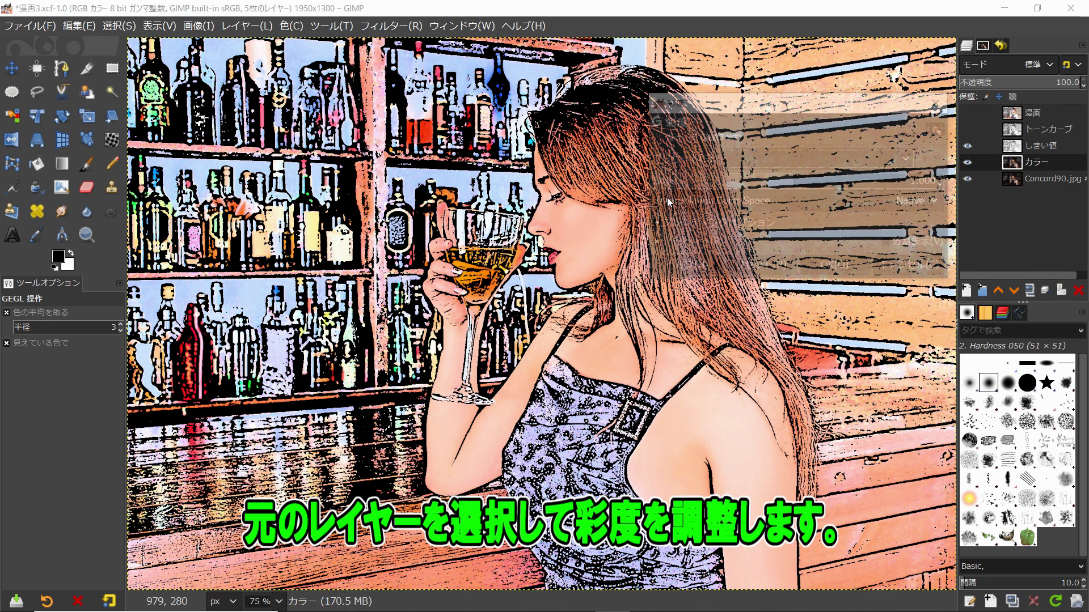
drag(787, 193, 760, 183)
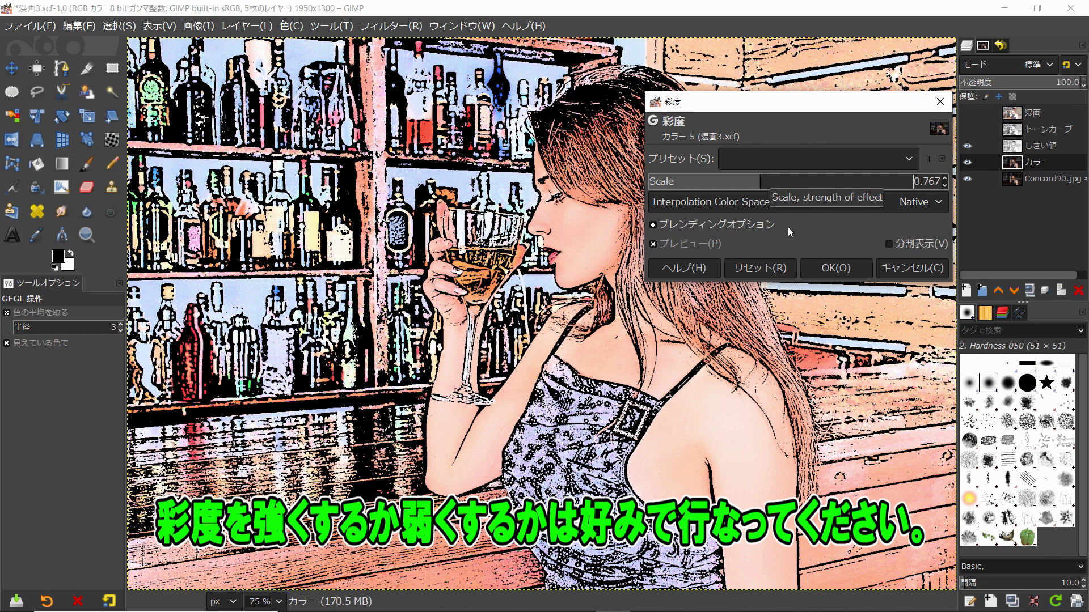
click(805, 274)
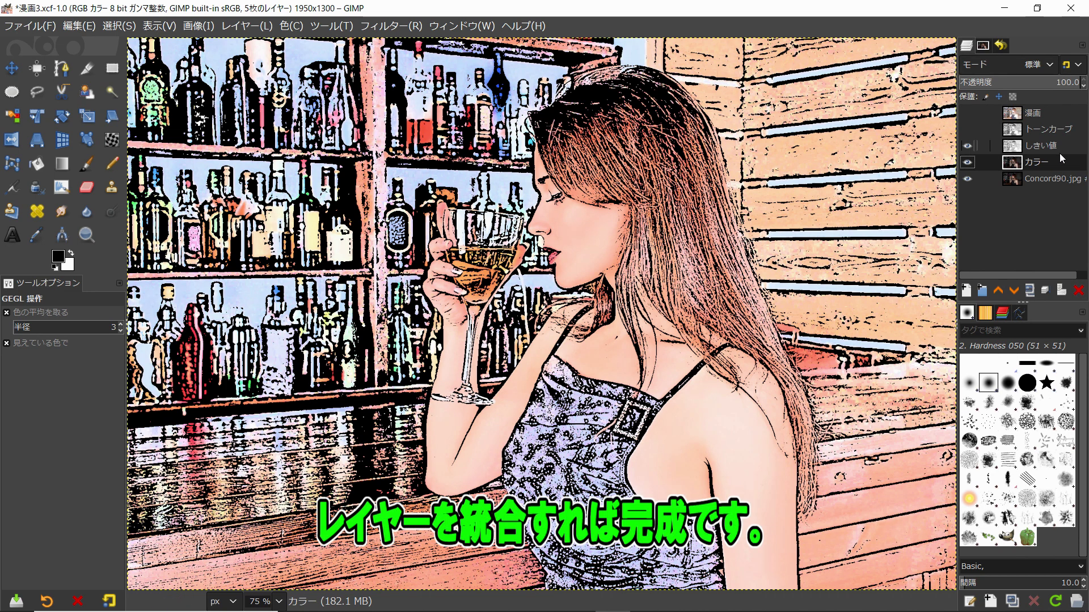
Merge the しきい値 layer down into カラー, leaving 漫画3 with four layers
click(1027, 146)
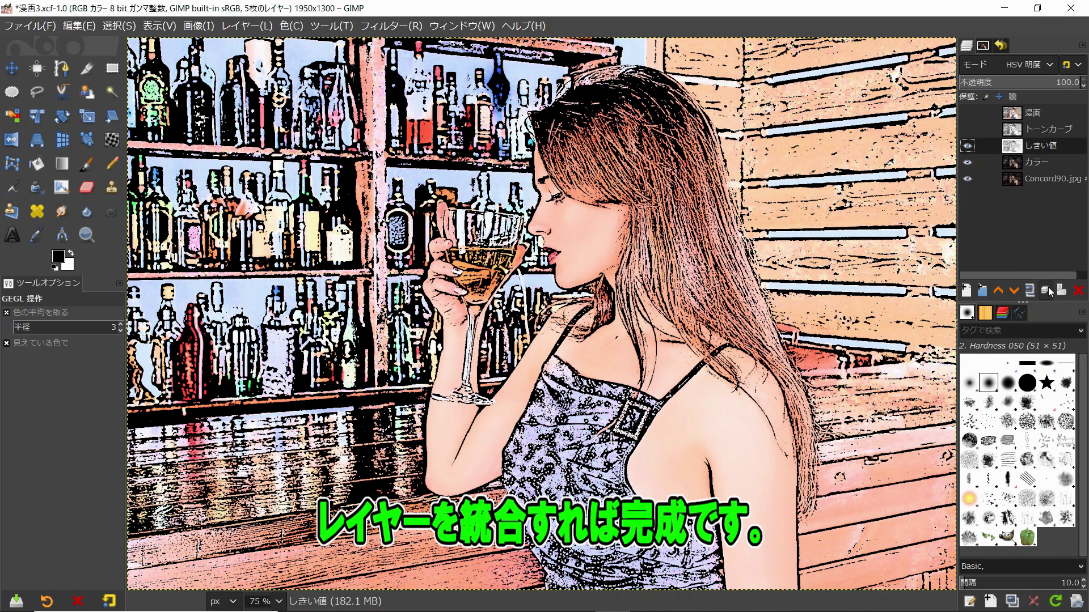
click(1045, 290)
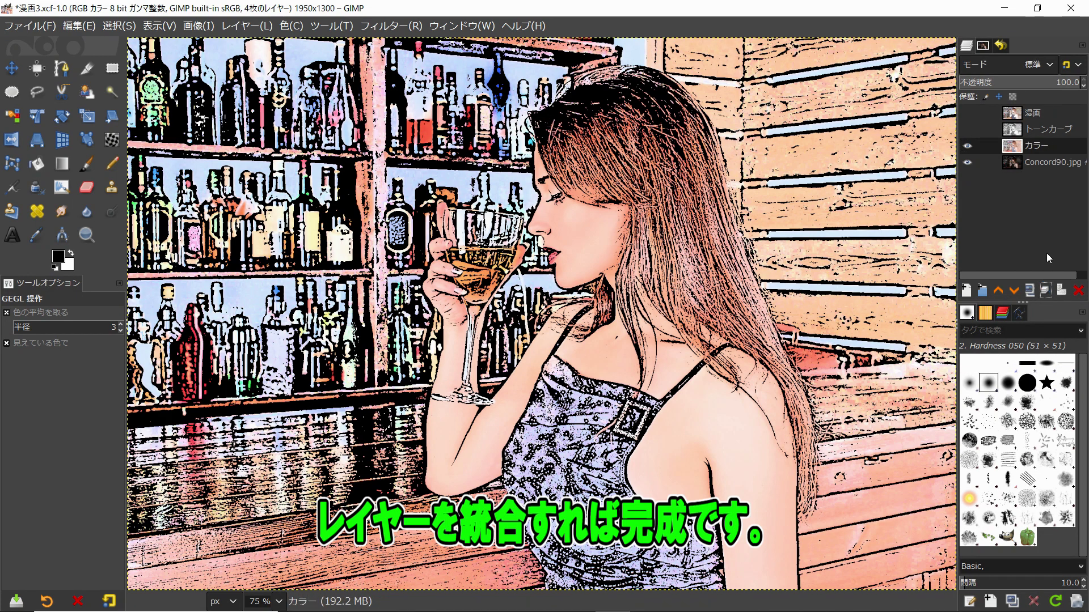